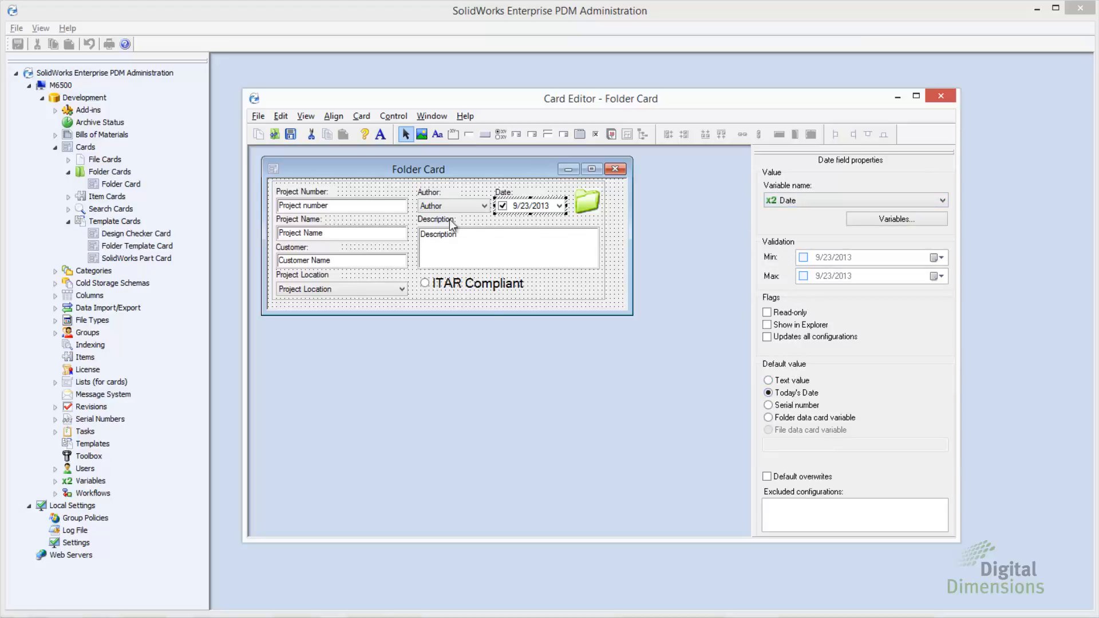
# Inspect the properties of the Project Name, Project Location and ITAR Compliant fields on the Folder Card.
pyautogui.click(383, 230)
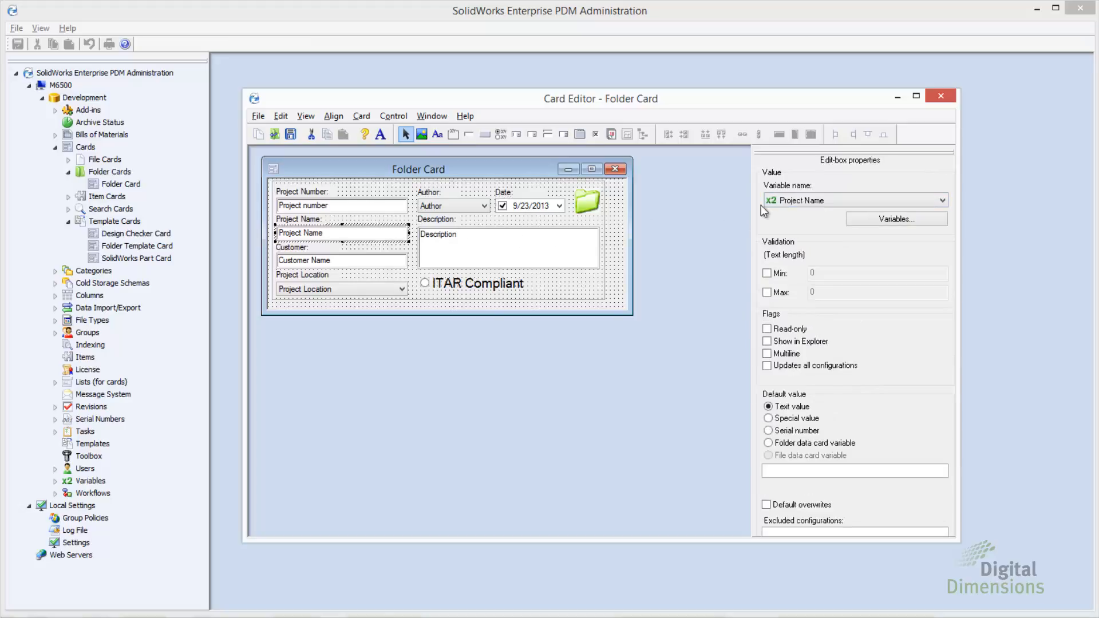
pyautogui.click(360, 290)
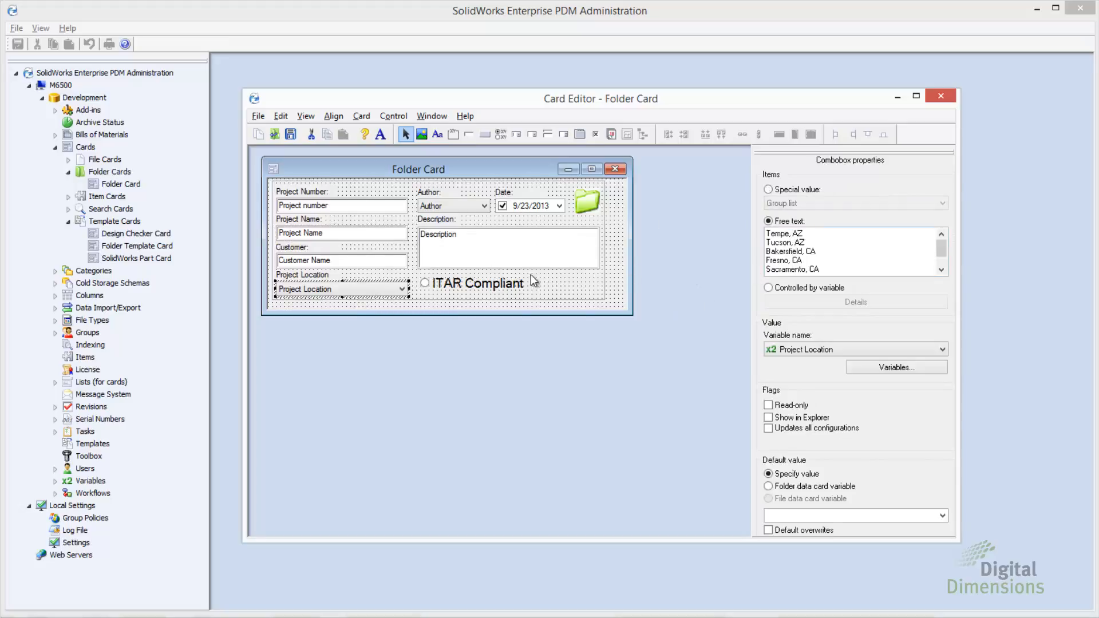
pyautogui.click(508, 283)
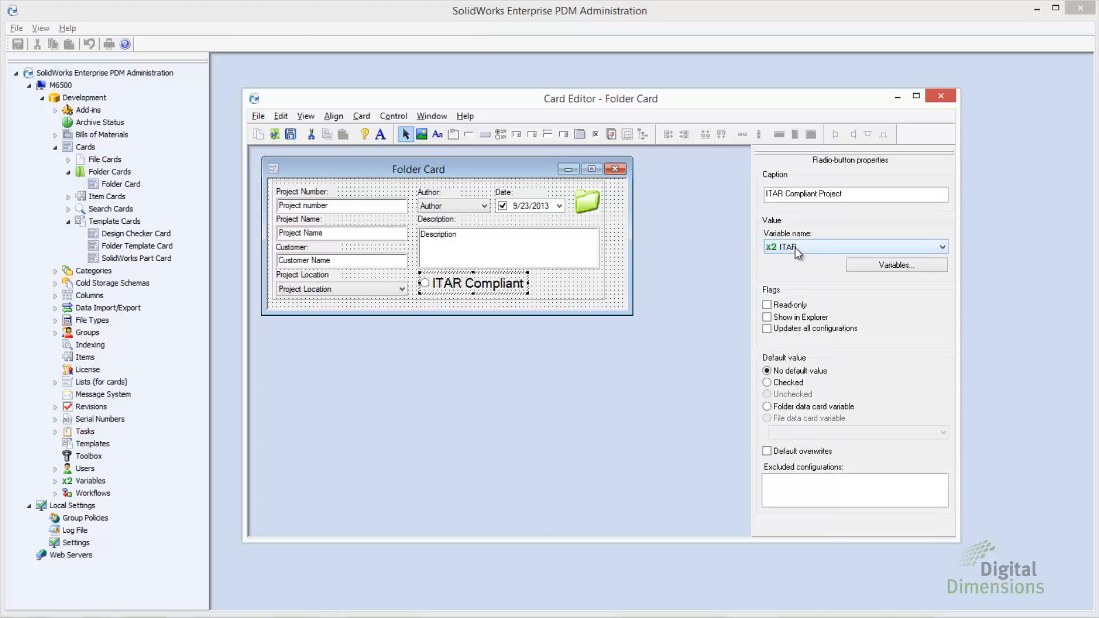
# Open the Folder Template Card from the template cards and place it below the Folder Card.
pyautogui.click(275, 135)
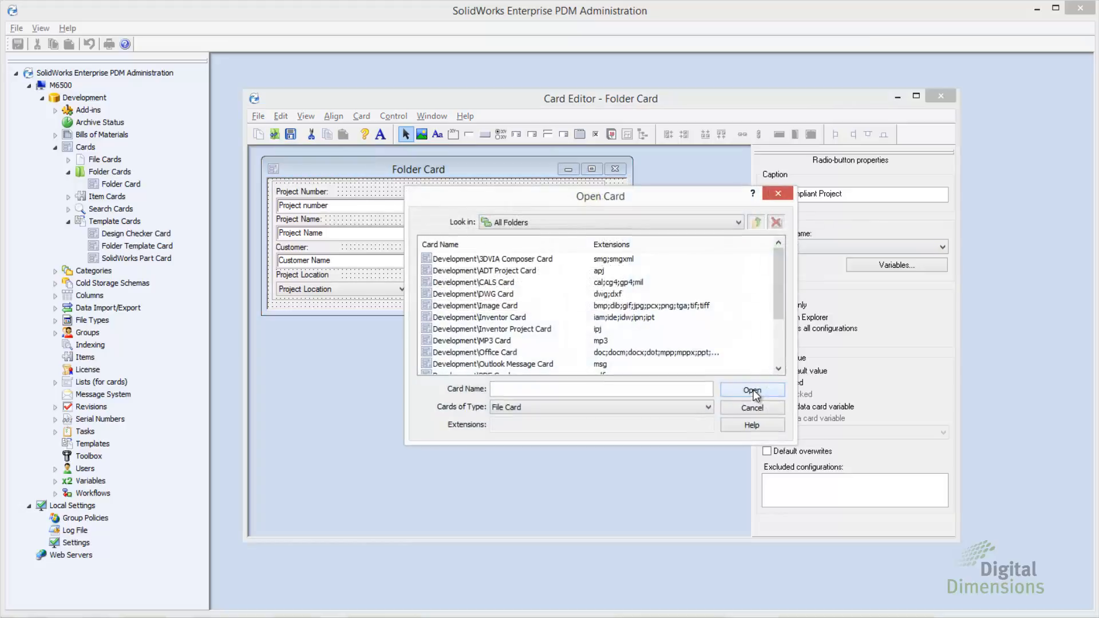
pyautogui.click(705, 408)
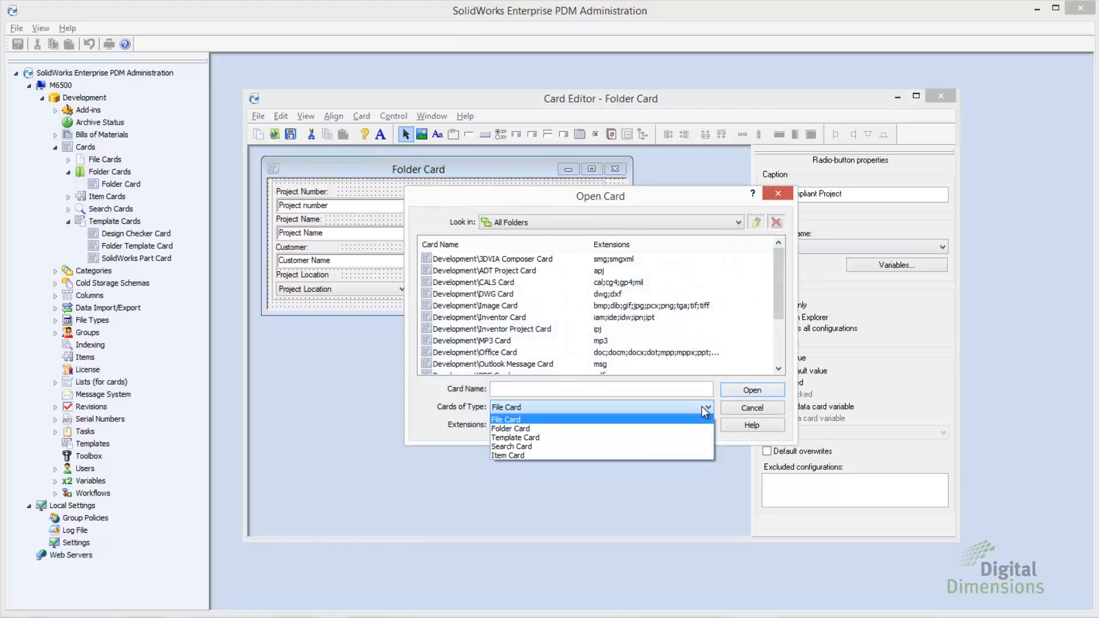
pyautogui.click(682, 436)
pyautogui.click(484, 271)
pyautogui.click(738, 392)
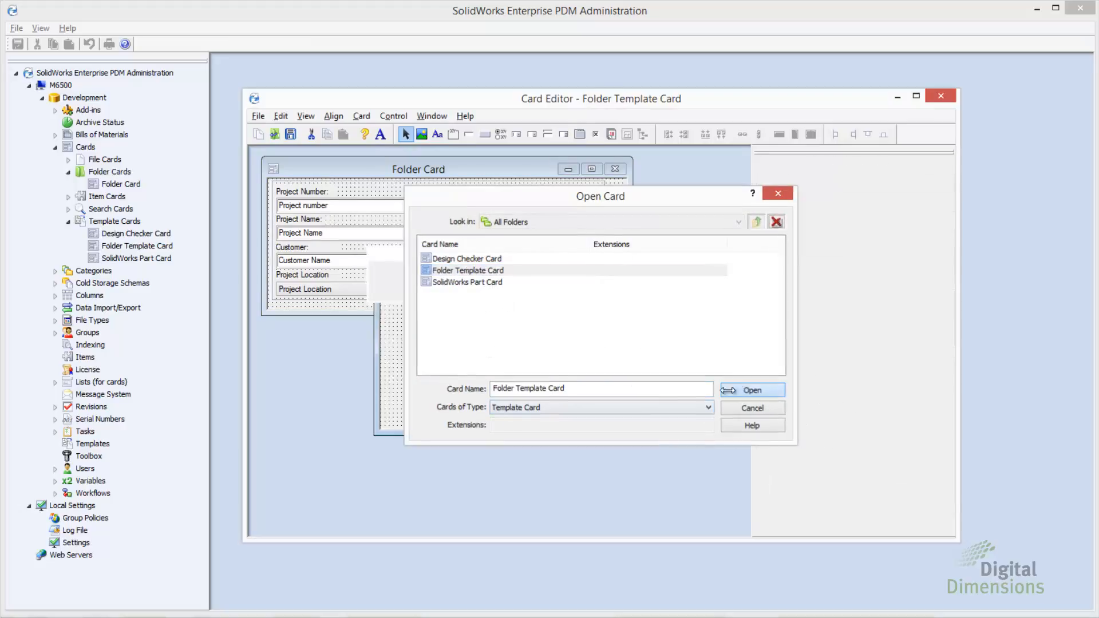
pyautogui.moveTo(633, 290); pyautogui.dragTo(531, 341)
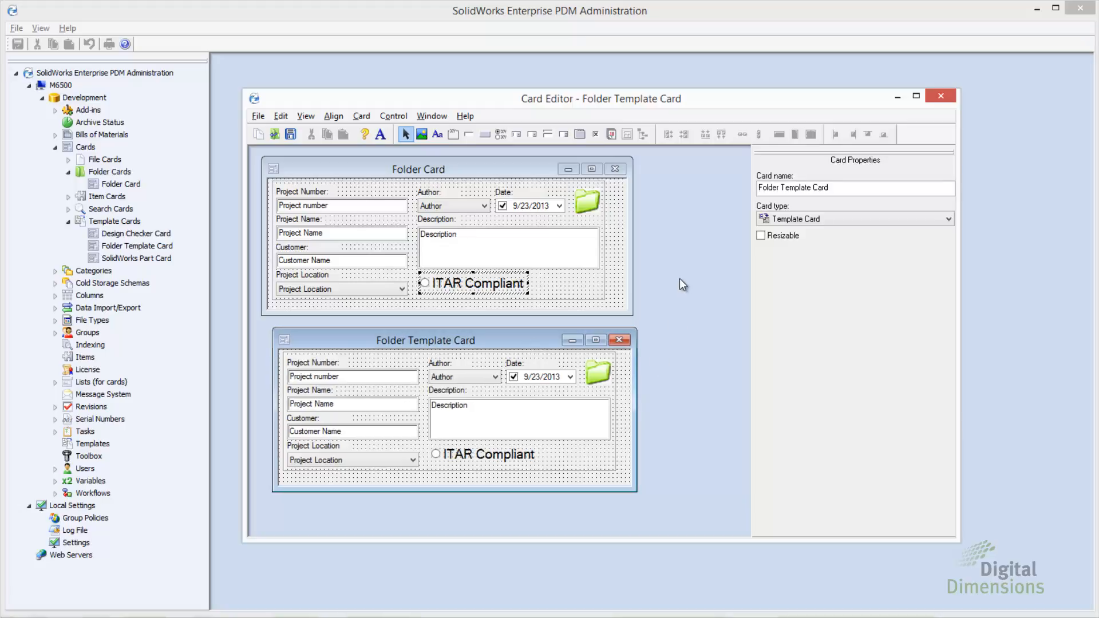
# Compare the card types of the Folder Card and Folder Template Card, and inspect the Folder Card's Project Number field.
pyautogui.click(618, 273)
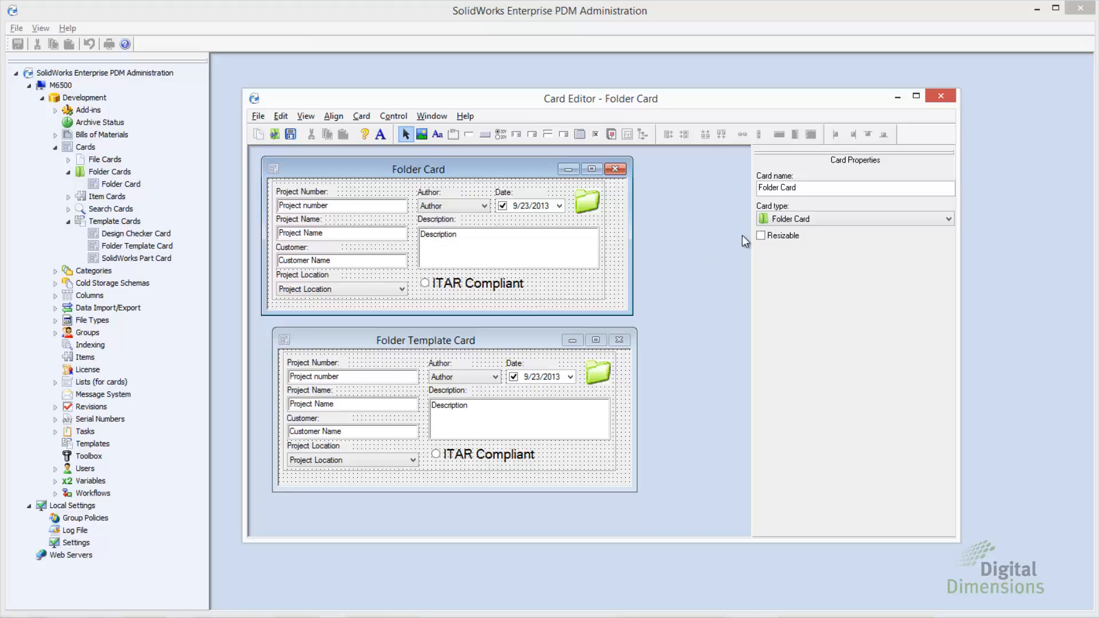
pyautogui.click(626, 394)
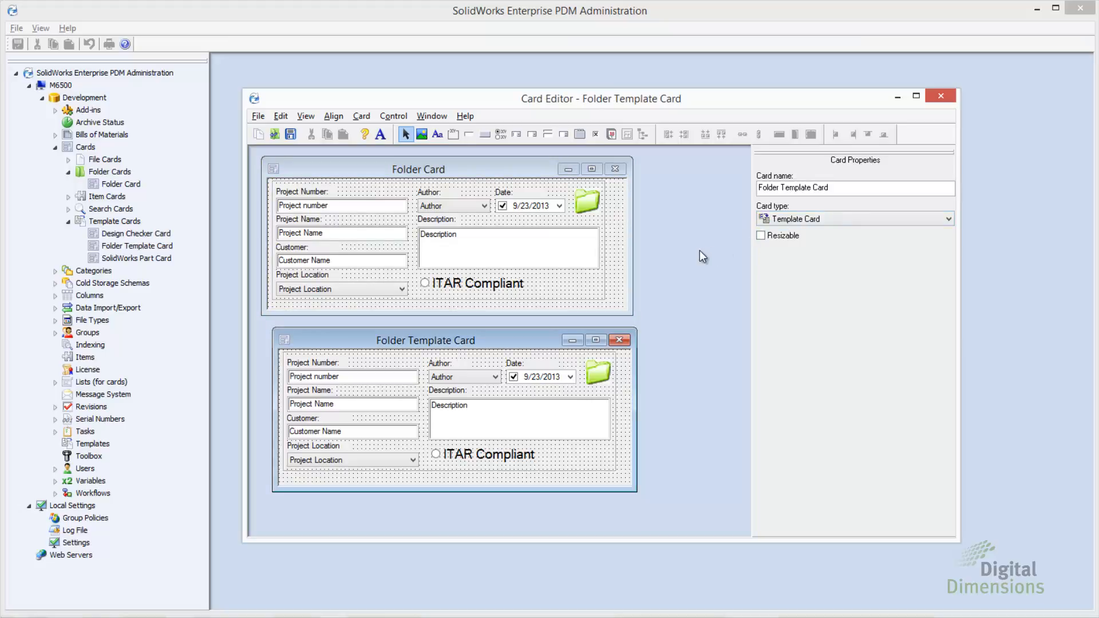
pyautogui.click(353, 206)
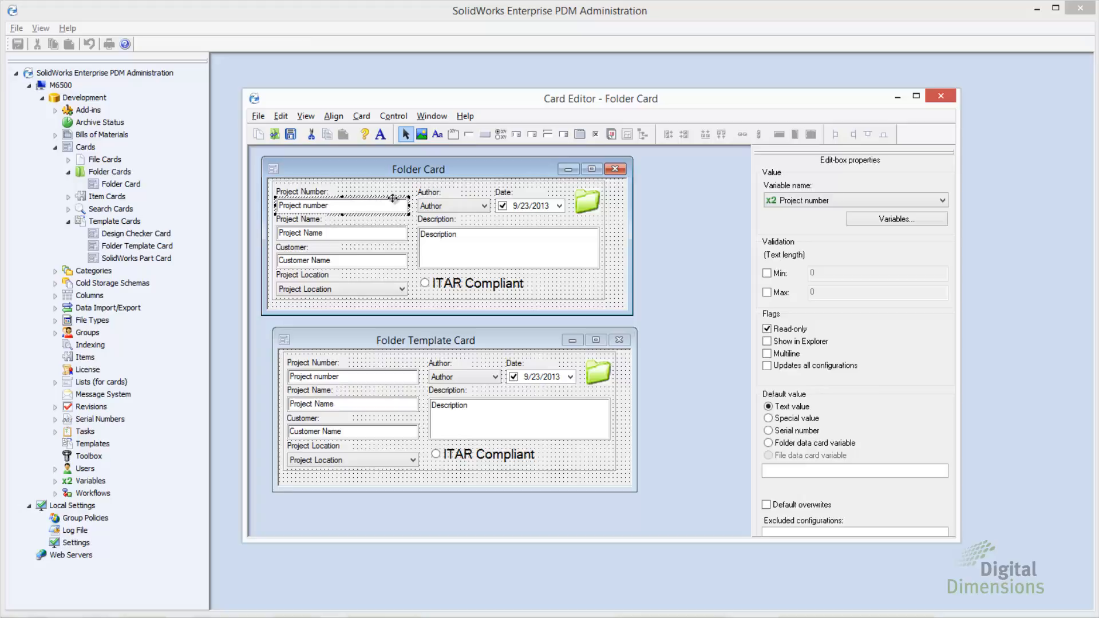
# Set the default value of the Folder Template Card's Project Number field to the Project Number serial number.
pyautogui.click(346, 348)
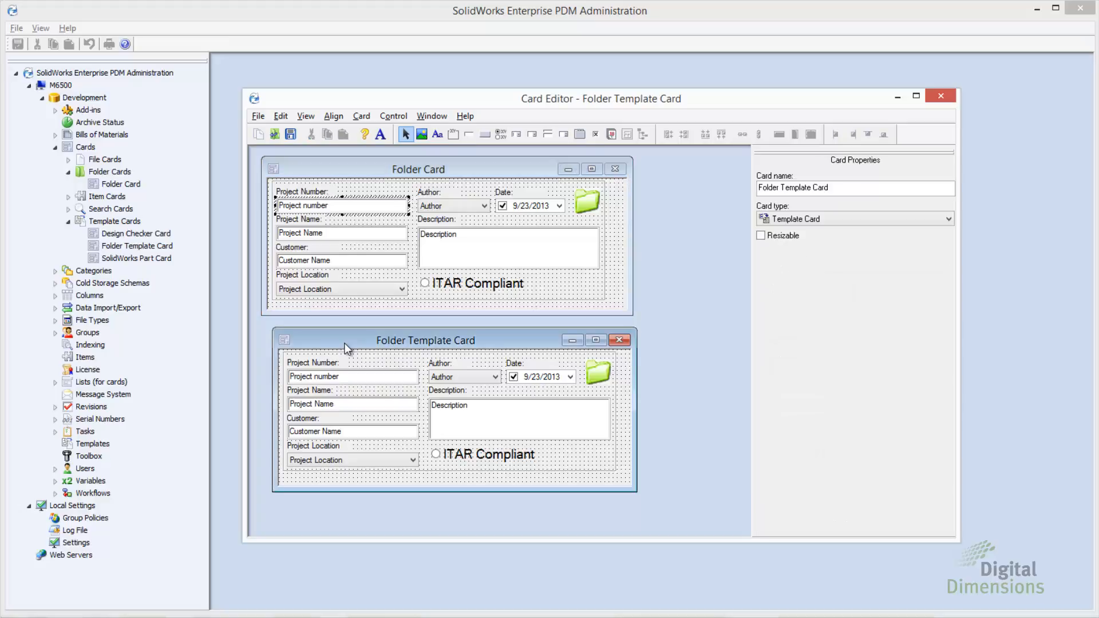
pyautogui.click(352, 375)
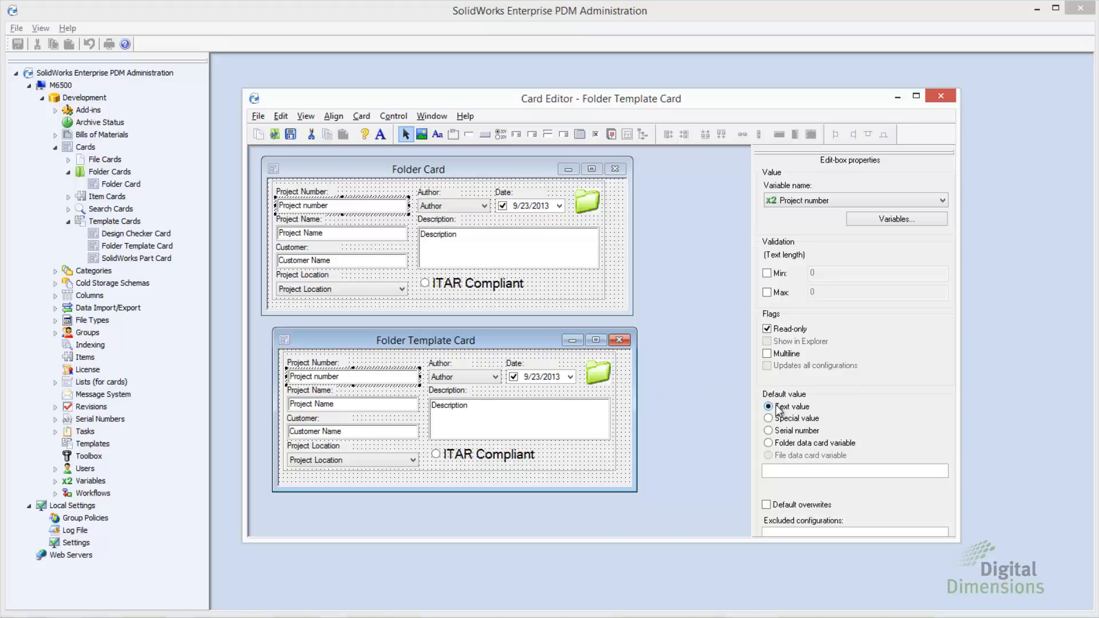
pyautogui.click(783, 433)
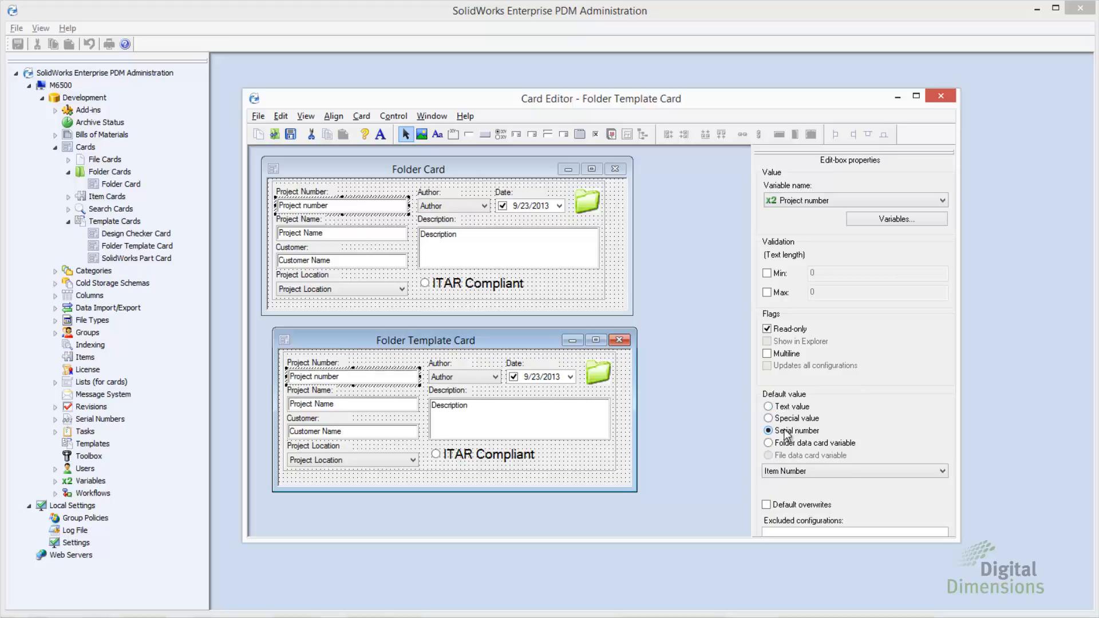
pyautogui.click(804, 472)
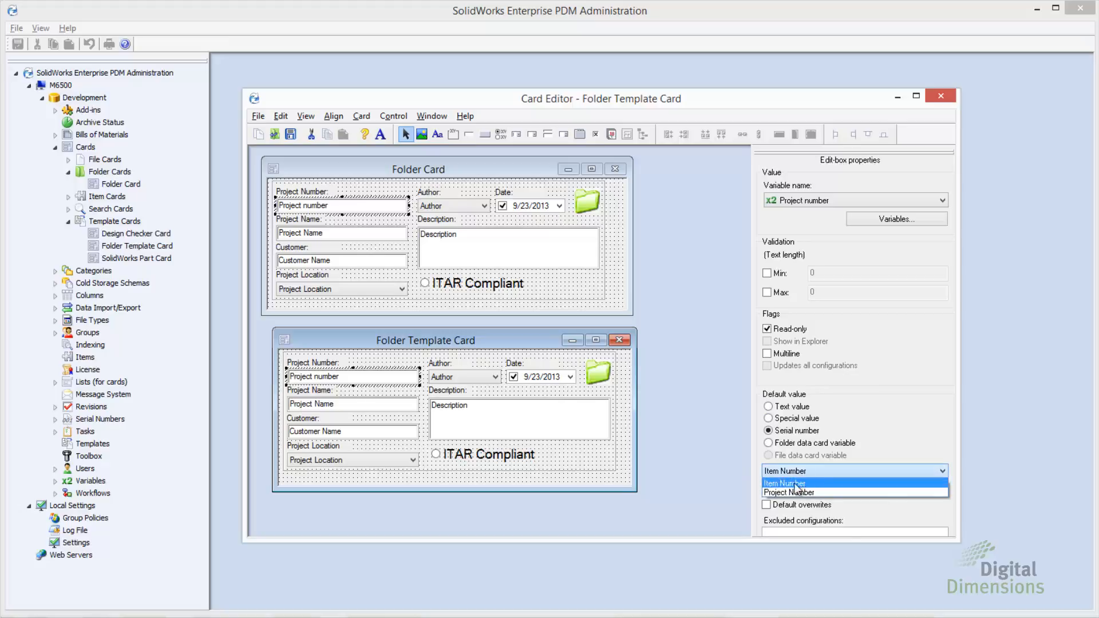
pyautogui.click(798, 493)
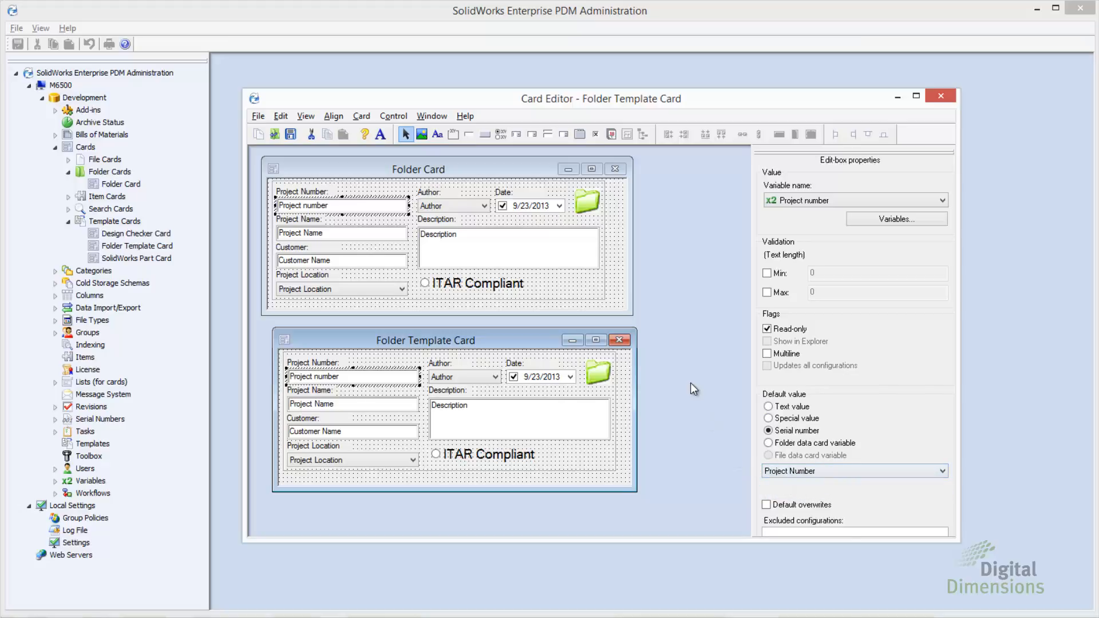
# Save and close the Folder Template Card, close the Folder Card without saving, and minimize the card editor.
pyautogui.click(286, 134)
pyautogui.click(619, 340)
pyautogui.click(615, 169)
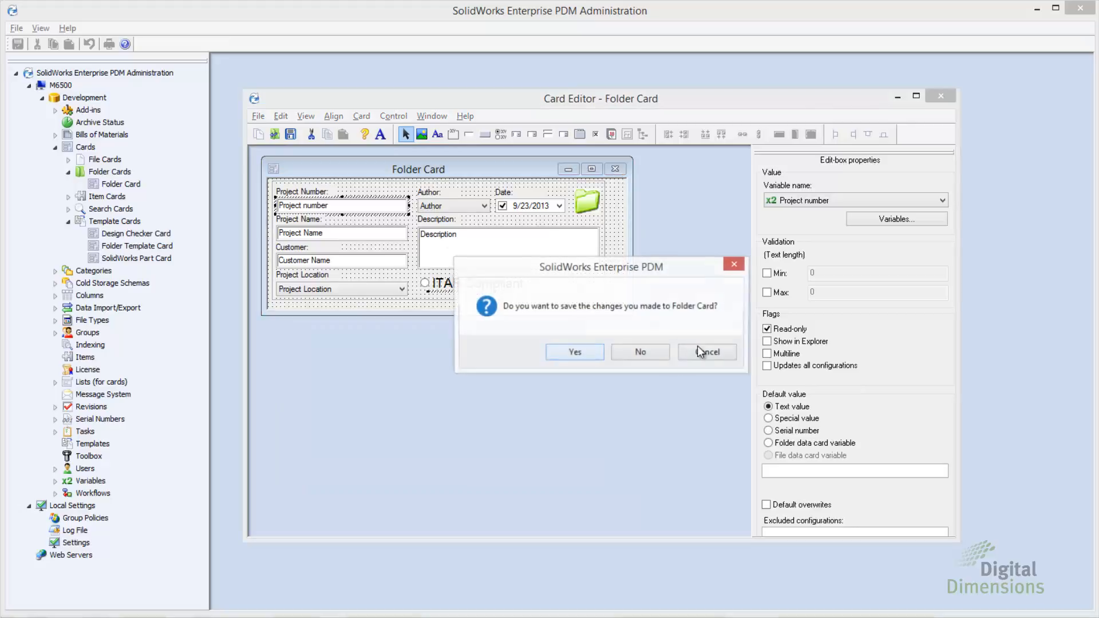
pyautogui.click(627, 353)
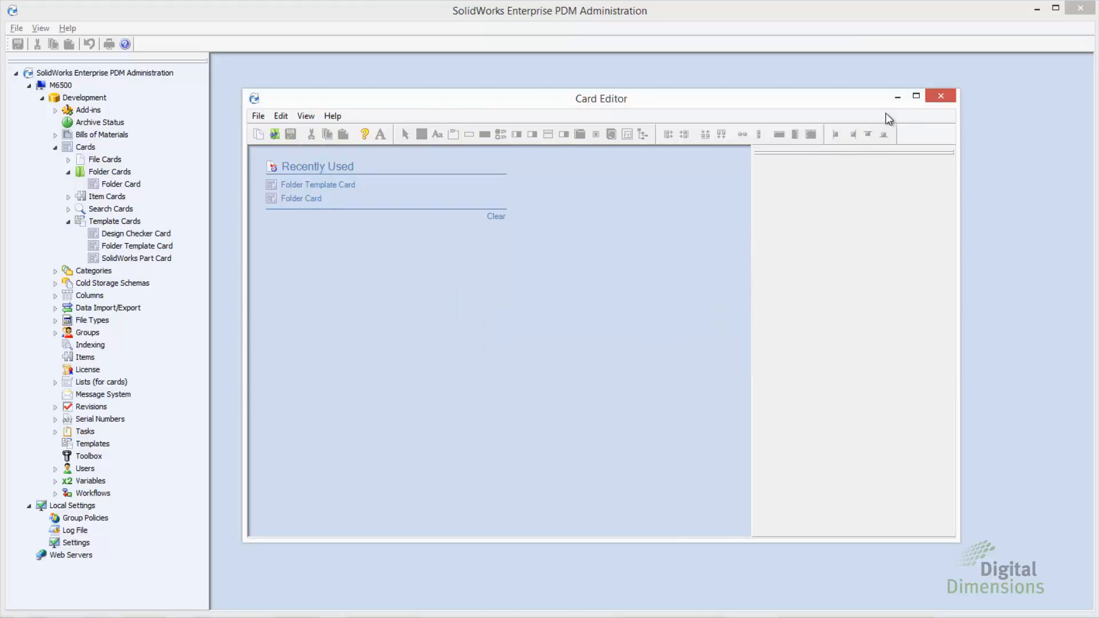
pyautogui.click(898, 97)
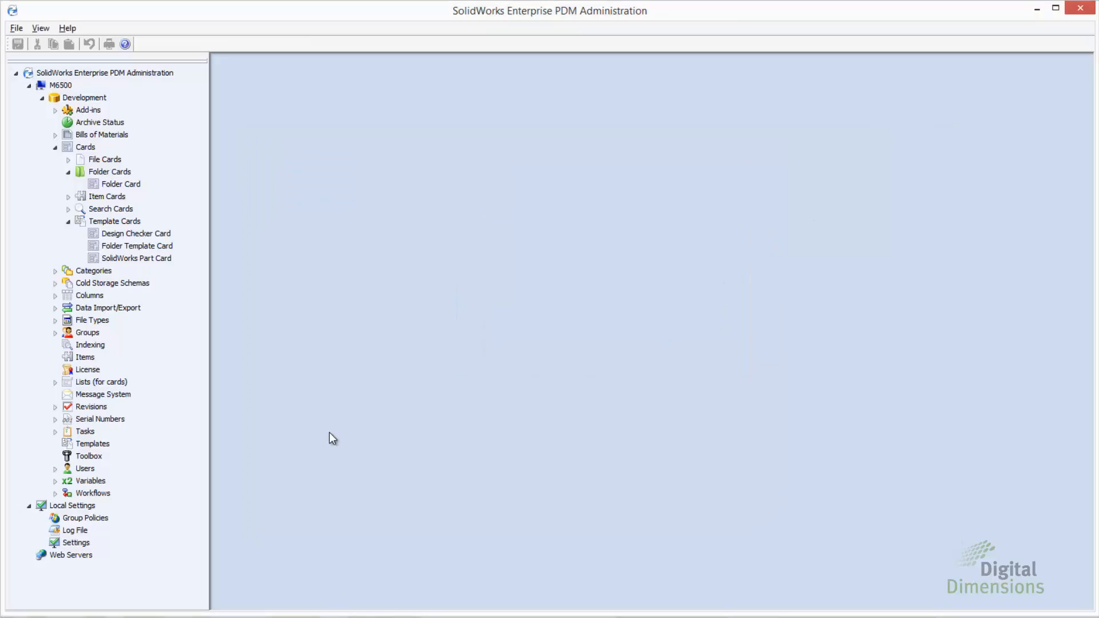
# Start a new template with the menu string "New Project", keeping the permissions from the logged in user.
pyautogui.rightClick(94, 444)
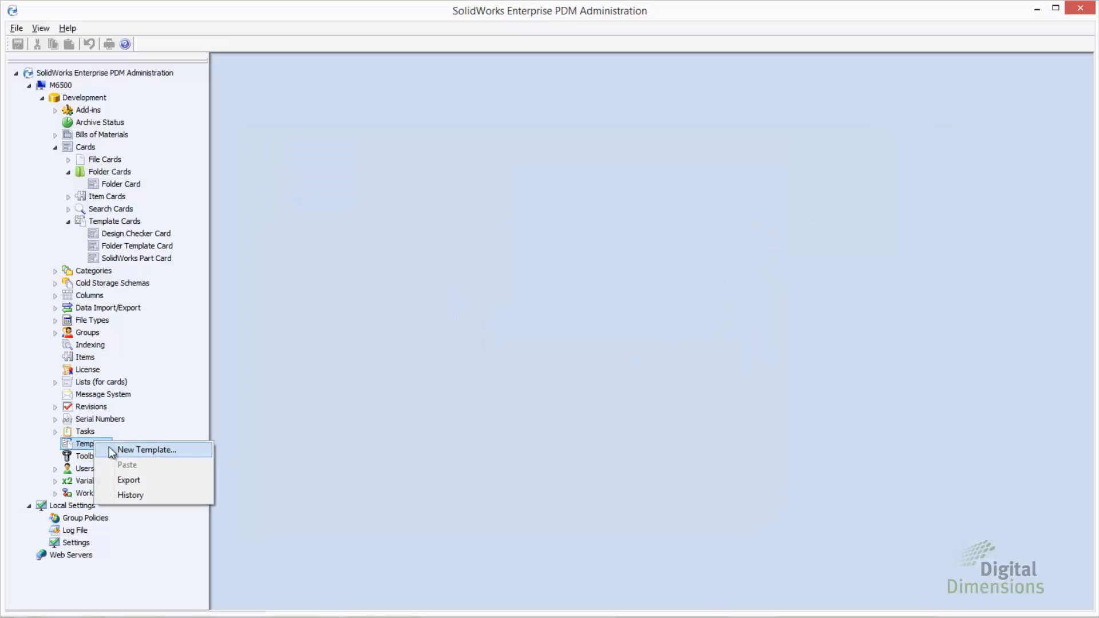
pyautogui.click(128, 449)
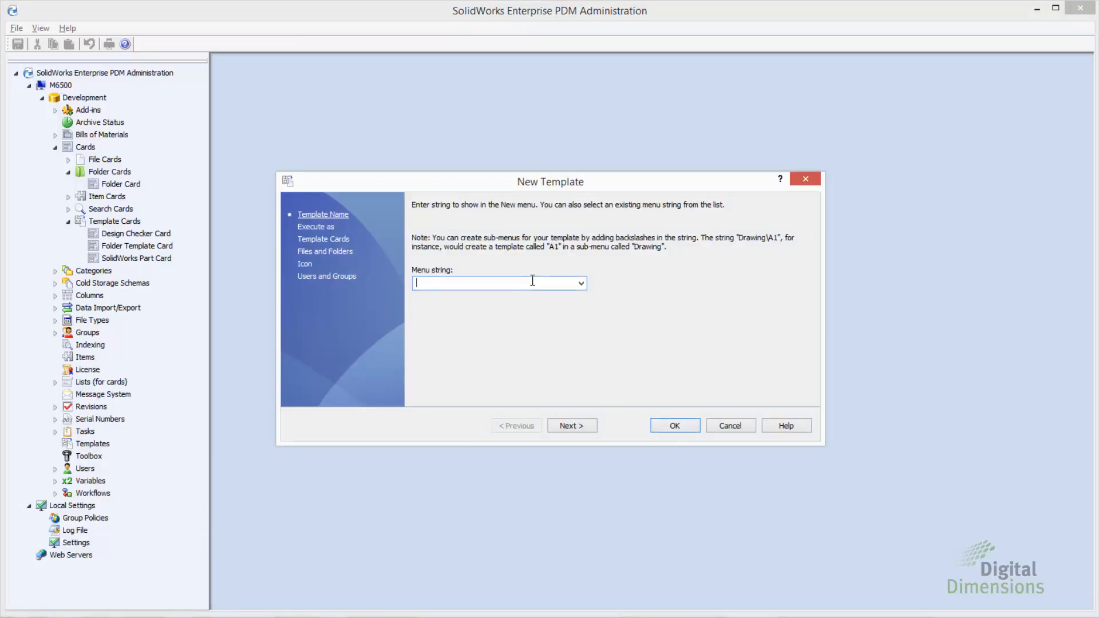
pyautogui.write('New Project')
pyautogui.click(567, 426)
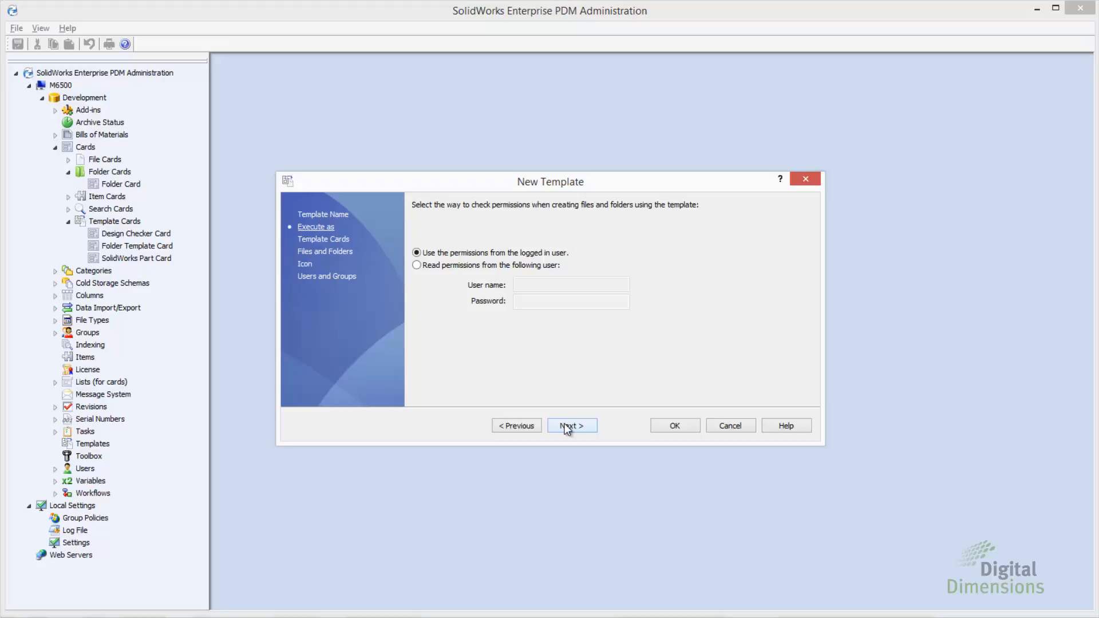
pyautogui.click(567, 427)
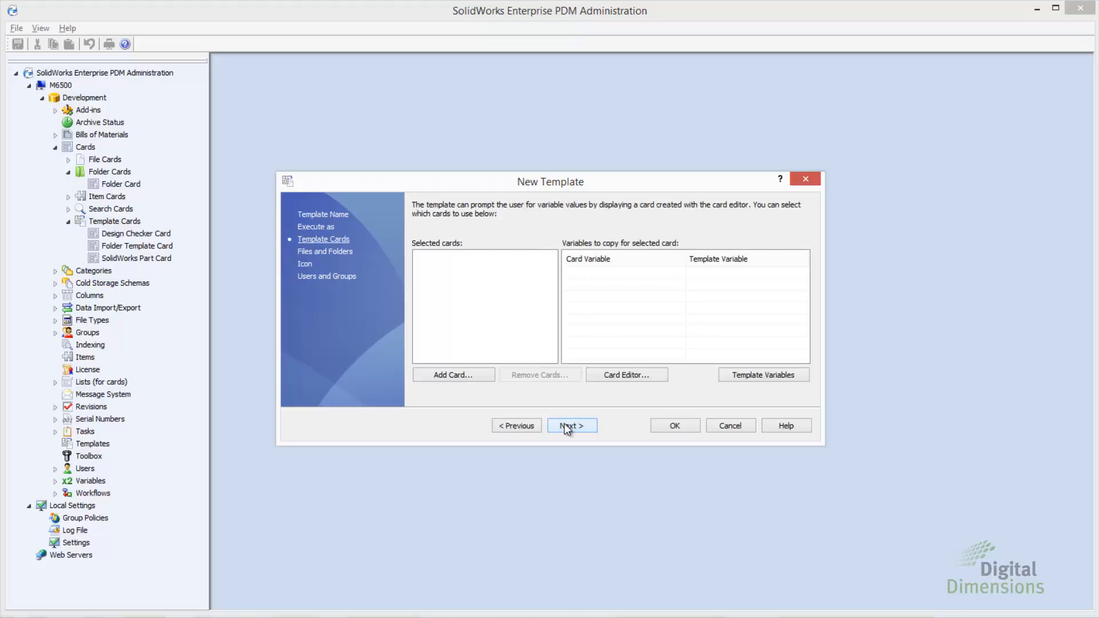
# Add the Folder Template Card to the new template's selected cards.
pyautogui.click(473, 378)
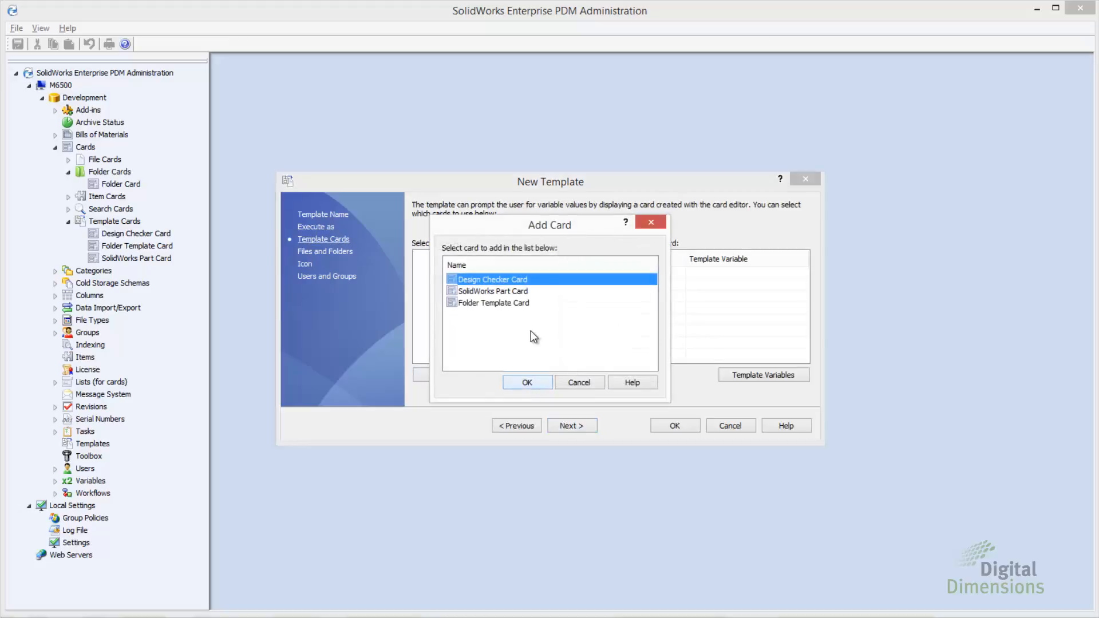
pyautogui.press('Down')
pyautogui.press('Down')
pyautogui.click(530, 383)
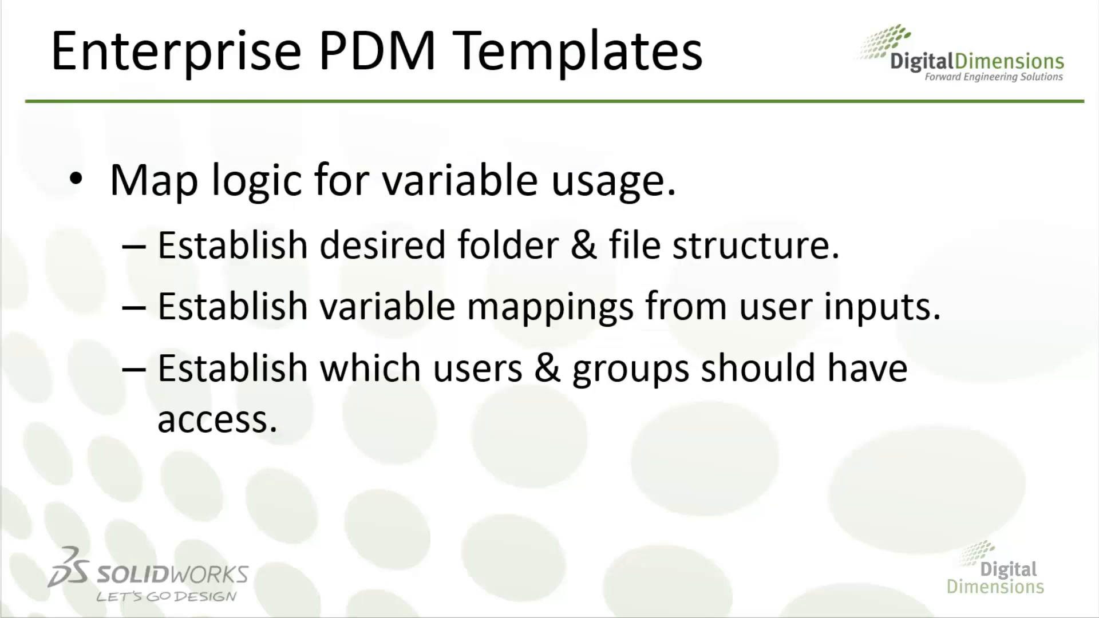
pyautogui.press('Right')
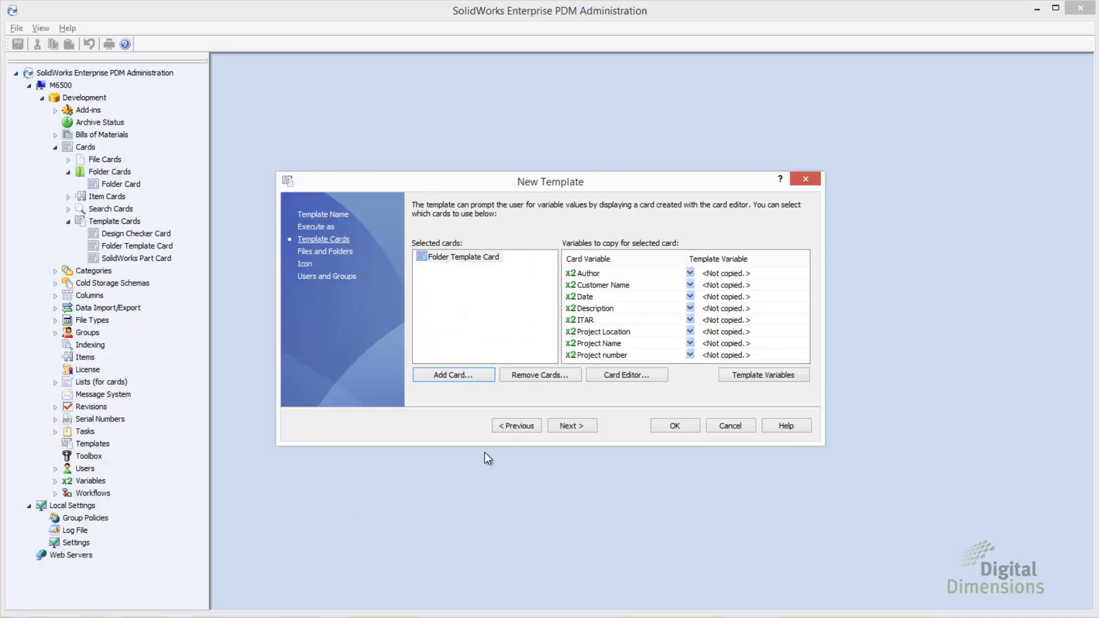
# Add a template variable t_Author that prompts the user with "Enter Author Name", keeping the card variable list in view.
pyautogui.click(750, 373)
pyautogui.moveTo(541, 159); pyautogui.dragTo(548, 166)
pyautogui.moveTo(630, 170); pyautogui.dragTo(921, 168)
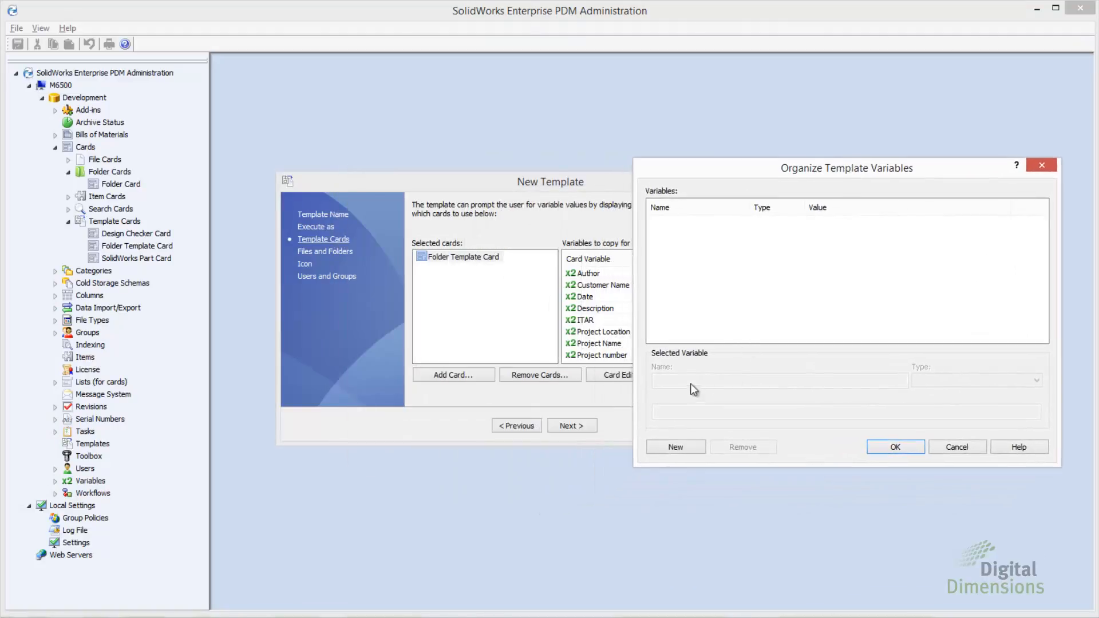
pyautogui.click(676, 446)
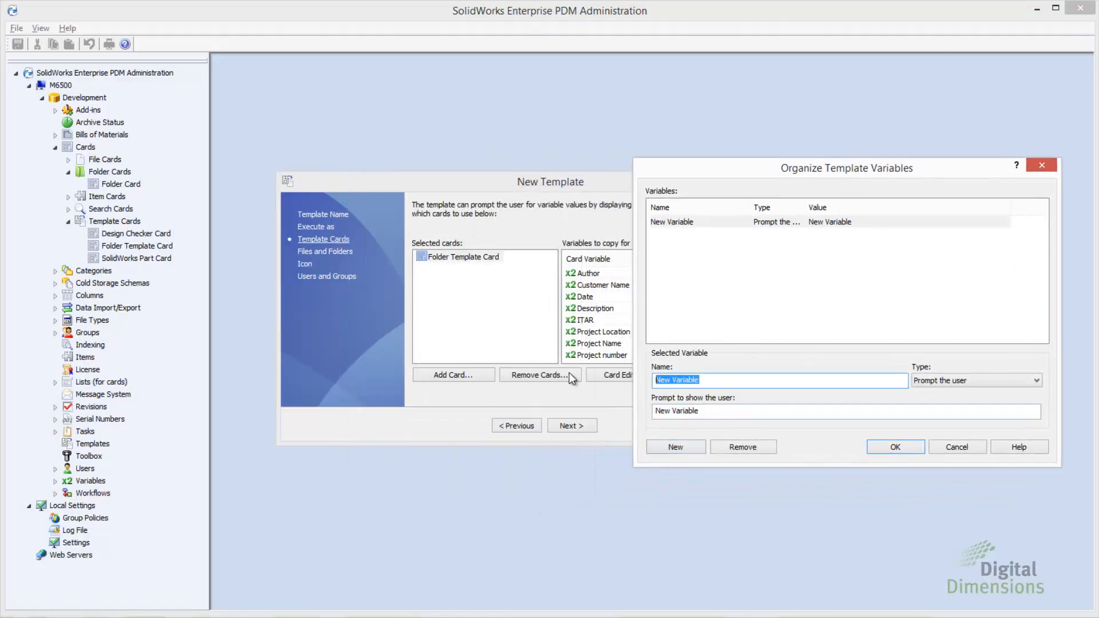
pyautogui.write('t_Au')
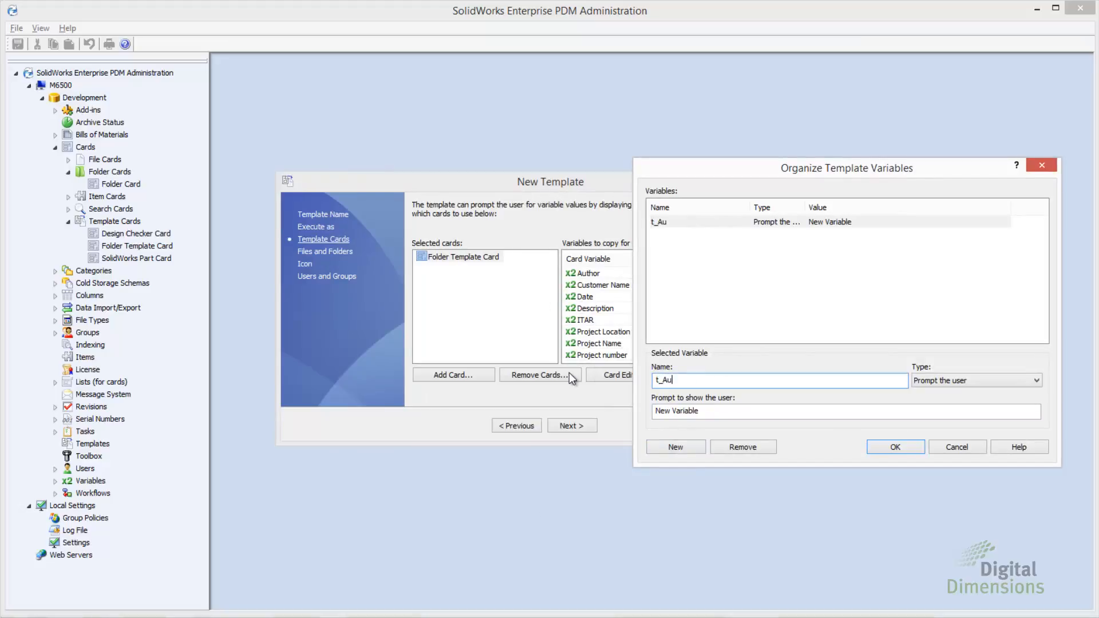
pyautogui.write('thor')
pyautogui.press('Tab')
pyautogui.press('Tab')
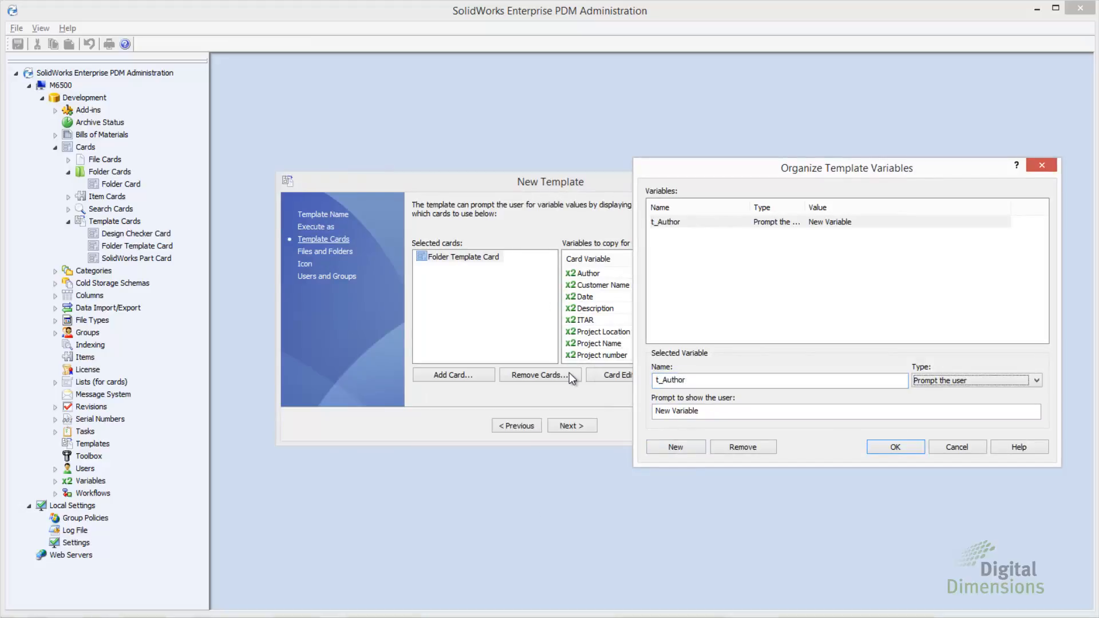
pyautogui.write('Ent')
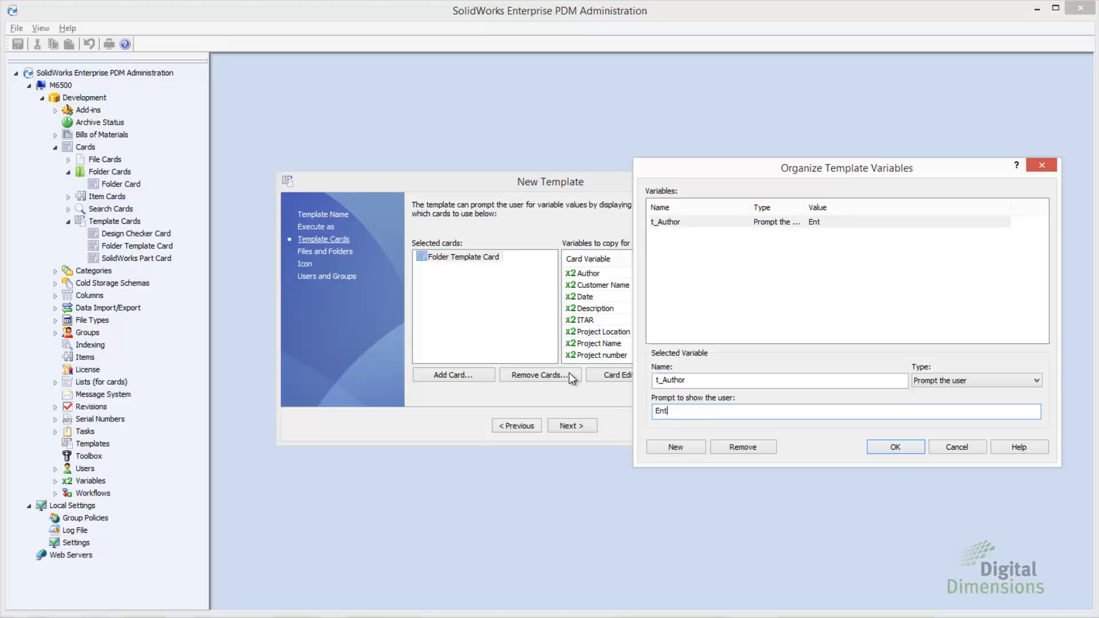
pyautogui.write('er Author Name')
# Add a template variable t_CustomerName that prompts the user with "Enter Customer Name".
pyautogui.click(678, 446)
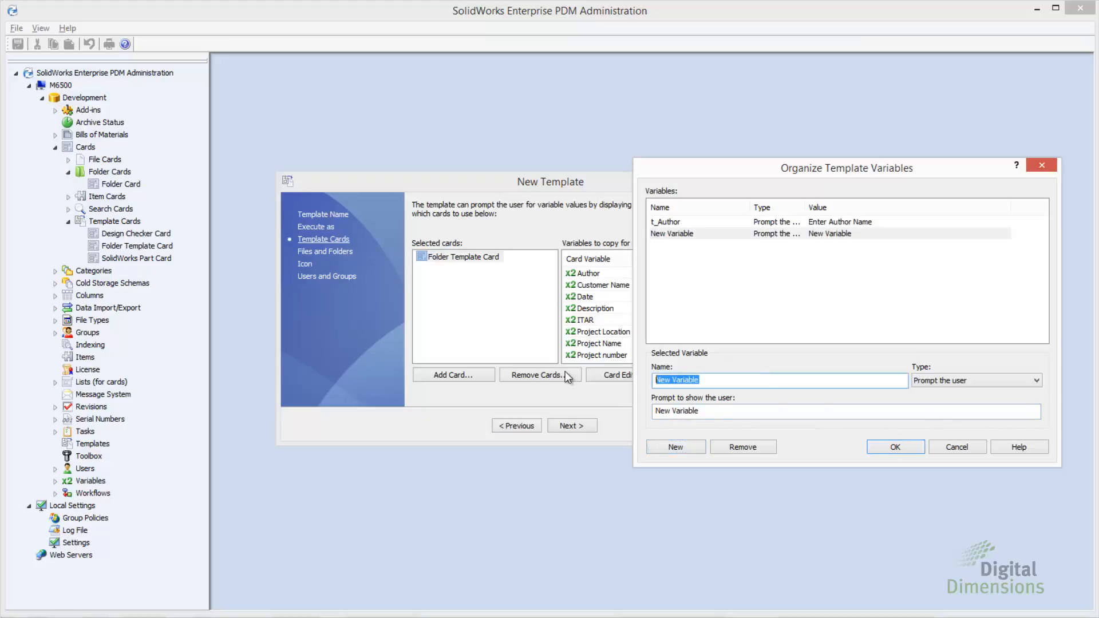
pyautogui.write('t_Cus')
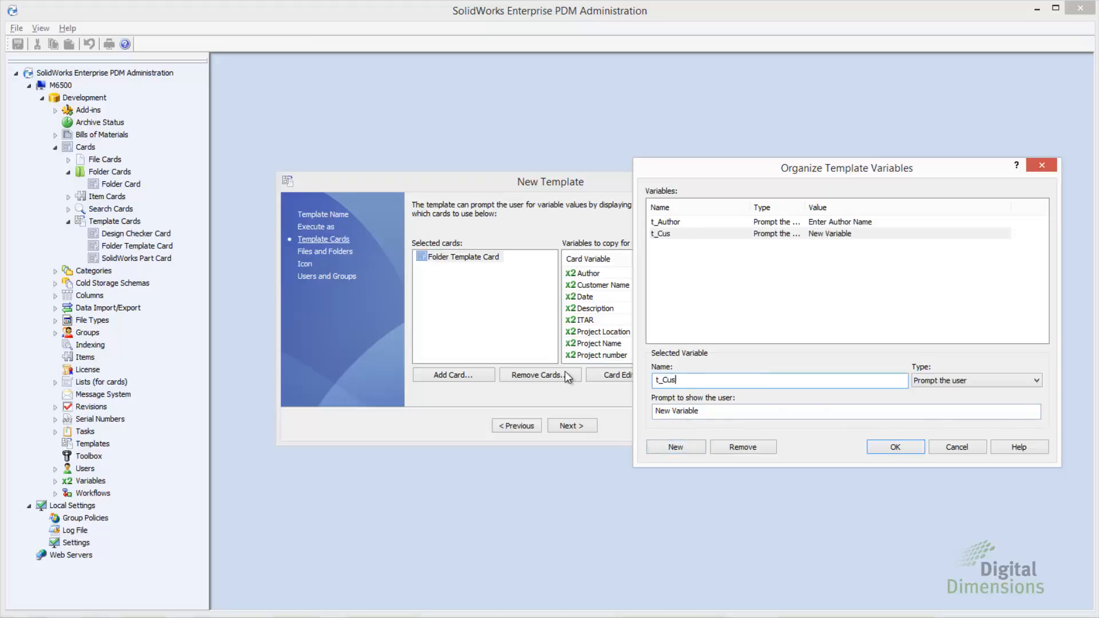
pyautogui.write('tomerName')
pyautogui.press('Tab')
pyautogui.write('Enter Customer Name')
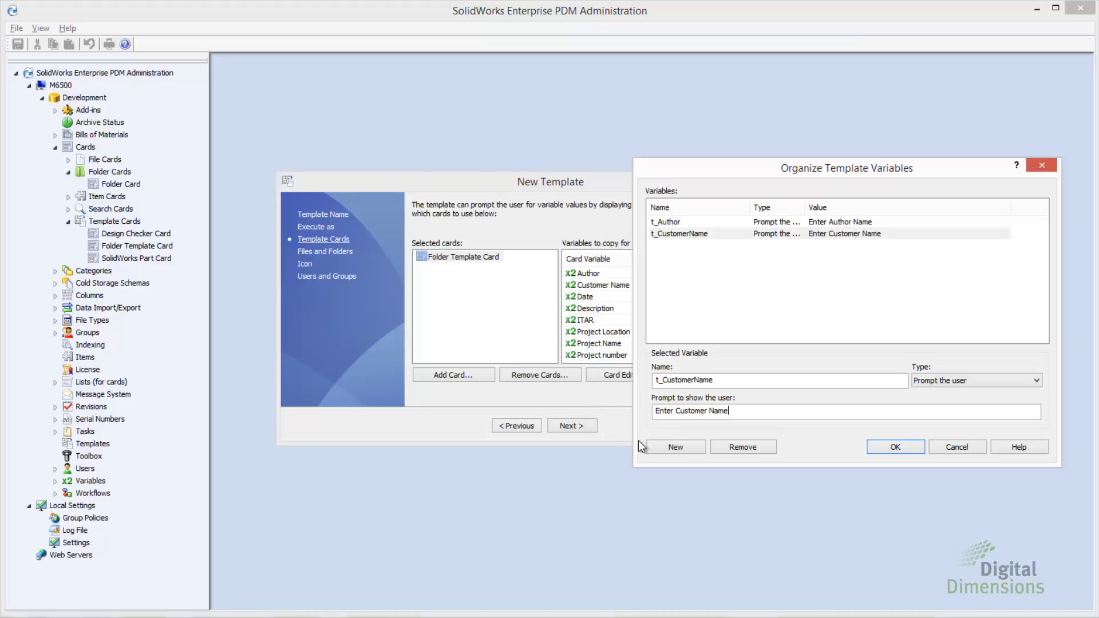
# Add a template variable t_Date that prompts the user with "Enter Date".
pyautogui.click(674, 447)
pyautogui.write('t_Date')
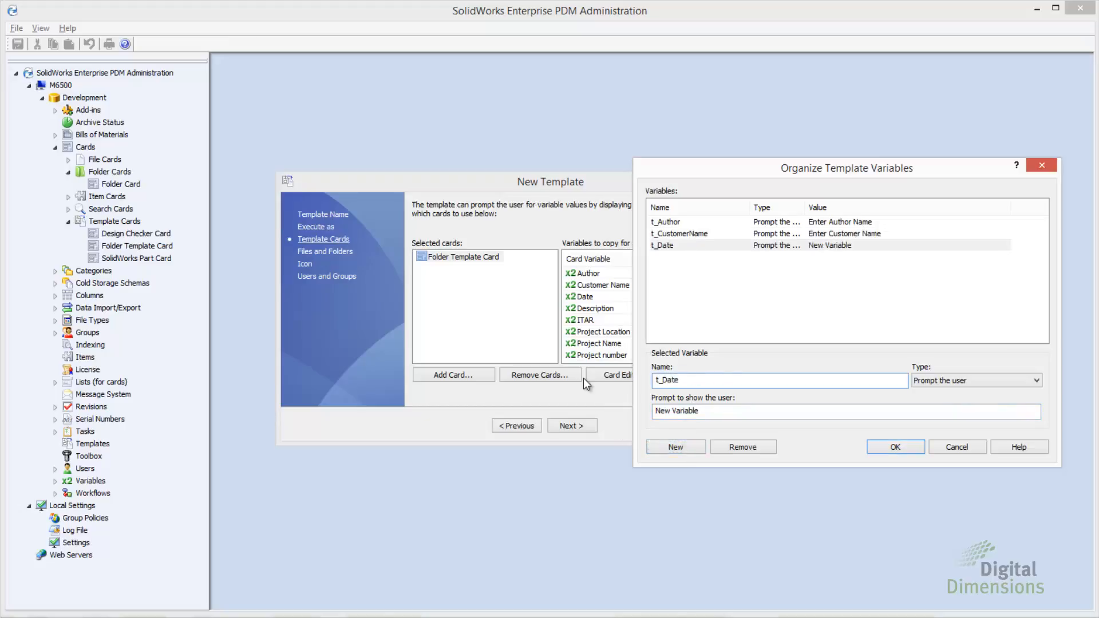
pyautogui.moveTo(723, 411); pyautogui.dragTo(578, 407)
pyautogui.write('Enter Dat')
pyautogui.write('e')
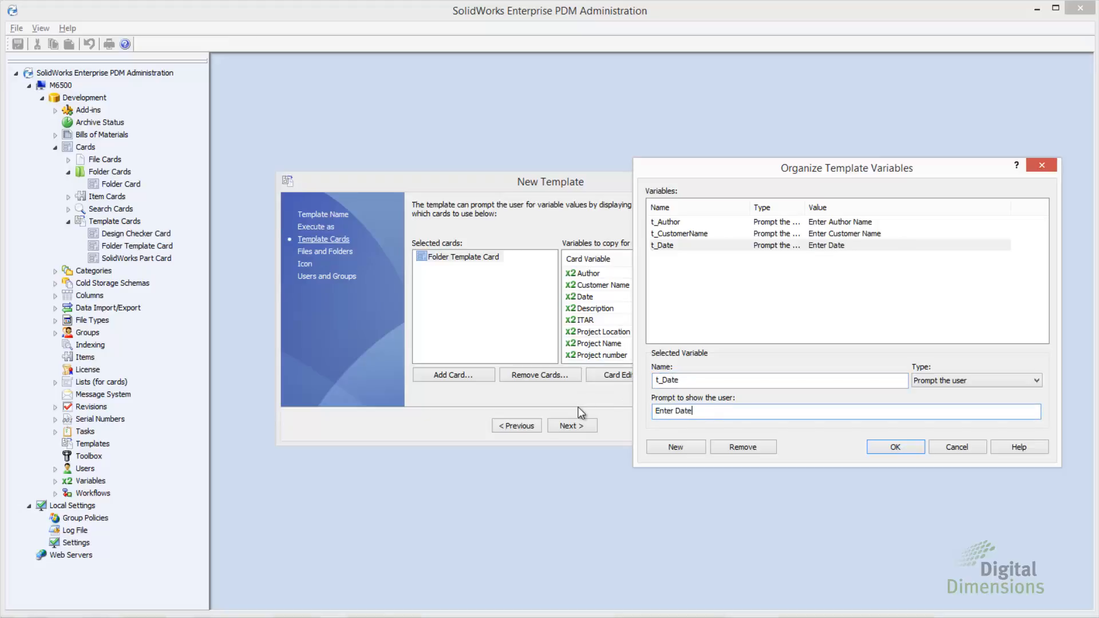
# Add a template variable t_ITAR that prompts the user with "Enter ITAR Disposition".
pyautogui.click(666, 446)
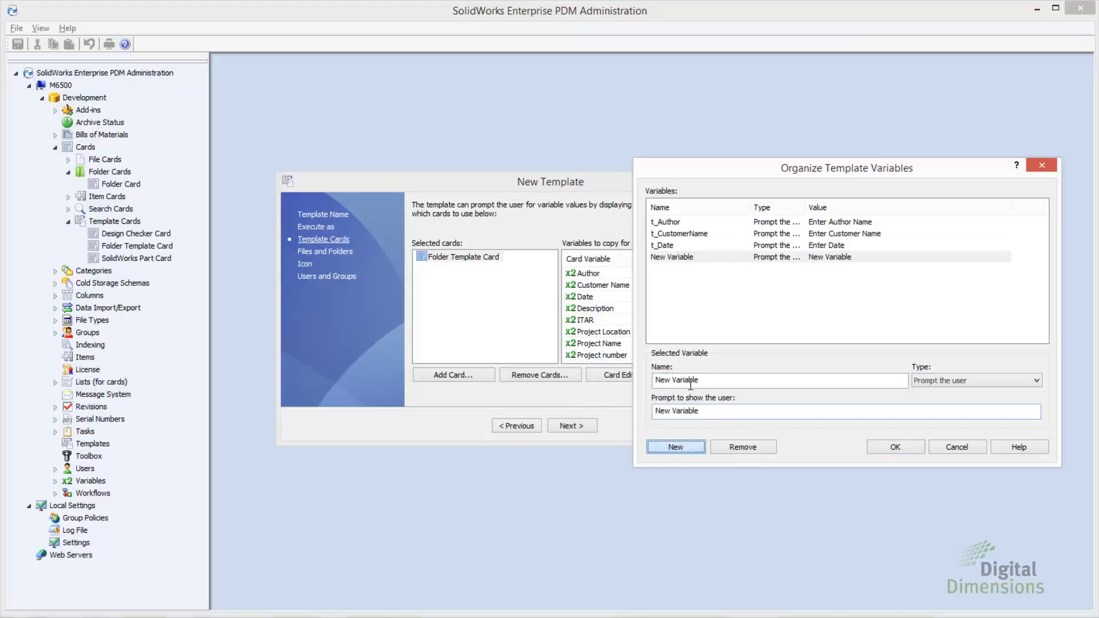
pyautogui.write('t')
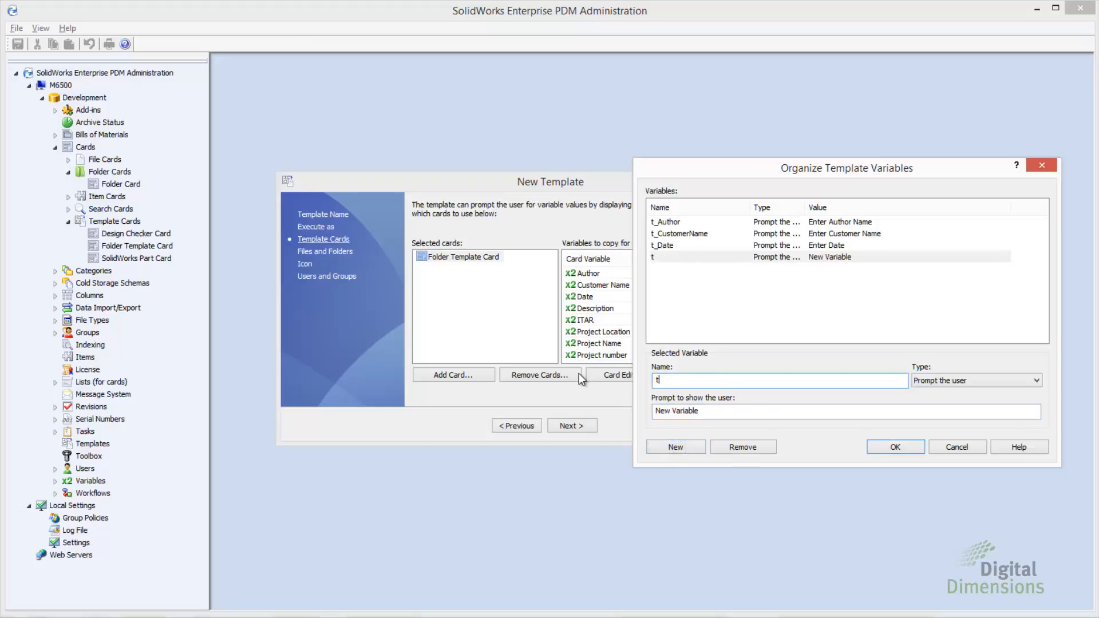
pyautogui.write('_ITAR')
pyautogui.press('Tab')
pyautogui.press('Tab')
pyautogui.write('E')
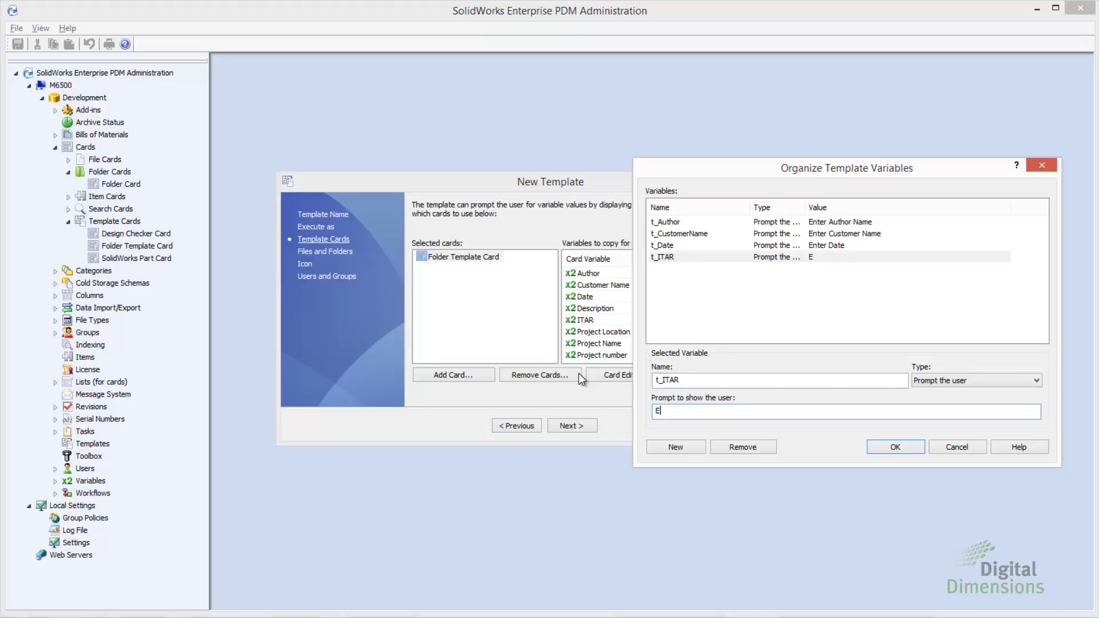
pyautogui.write('nter ITAR Disposition')
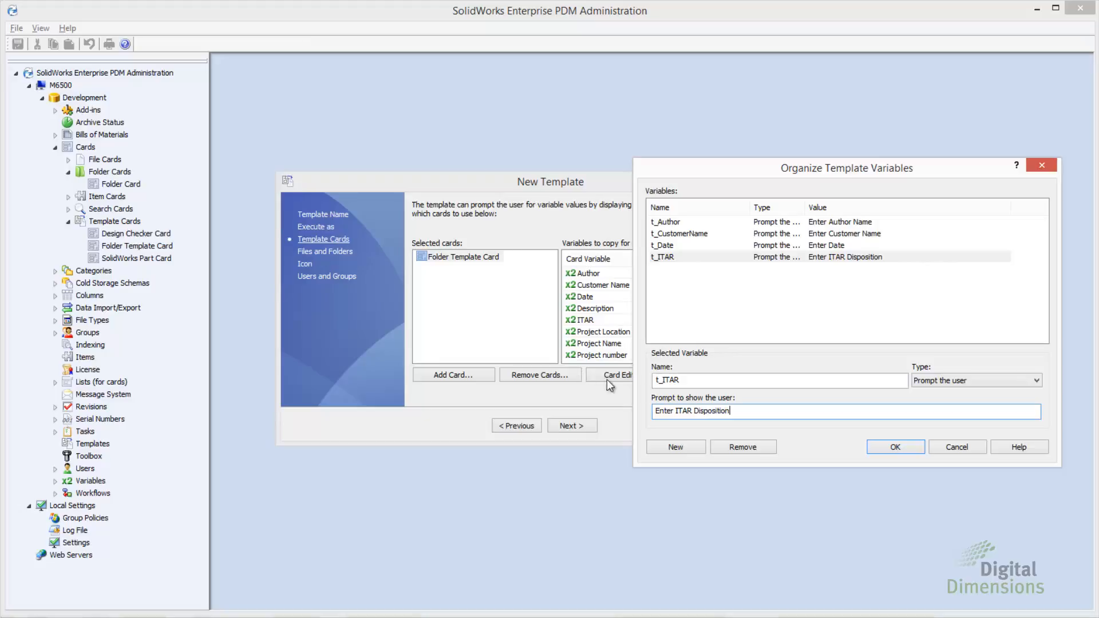
# Add a template variable t_ProjLoc that prompts the user with "Enter Project Location".
pyautogui.click(687, 442)
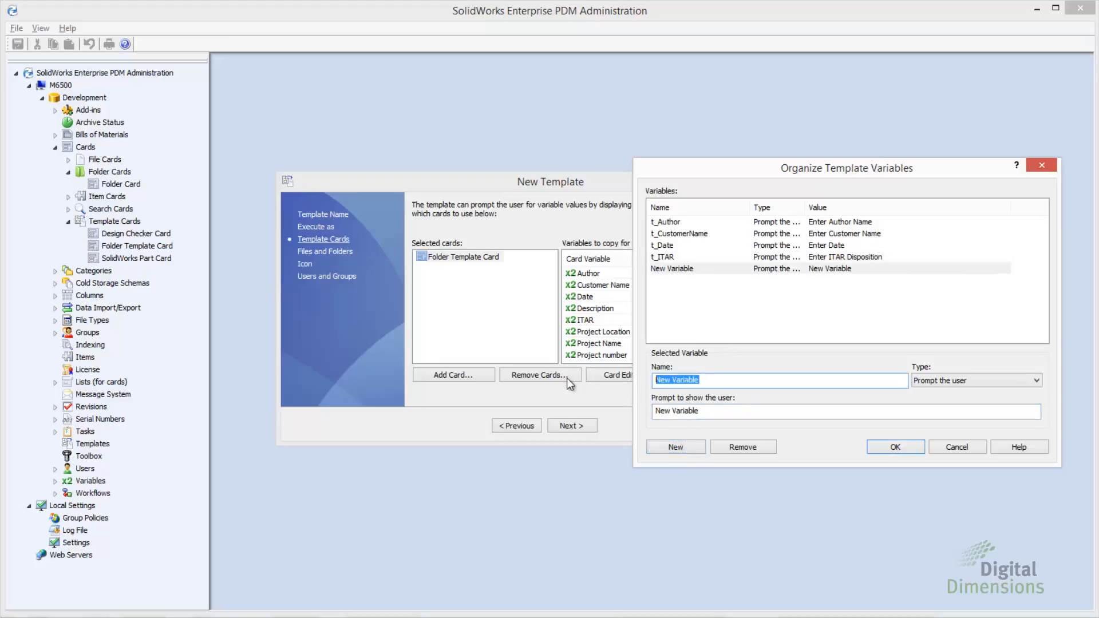
pyautogui.write('t_Pr')
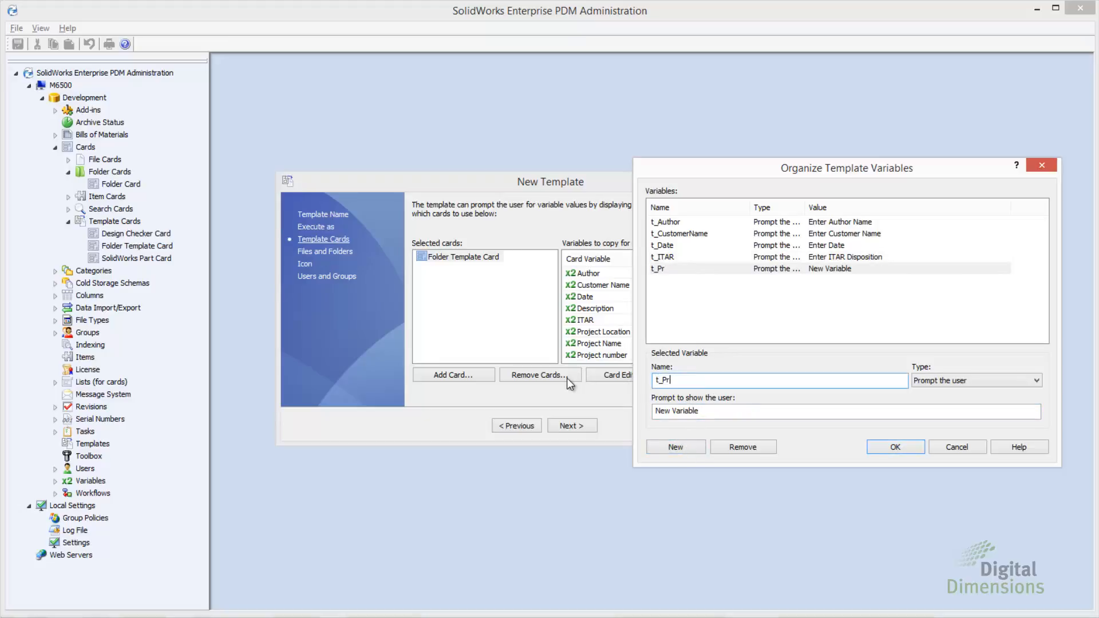
pyautogui.write('ojLoc')
pyautogui.press('Tab')
pyautogui.press('Tab')
pyautogui.write('Enter Project Location')
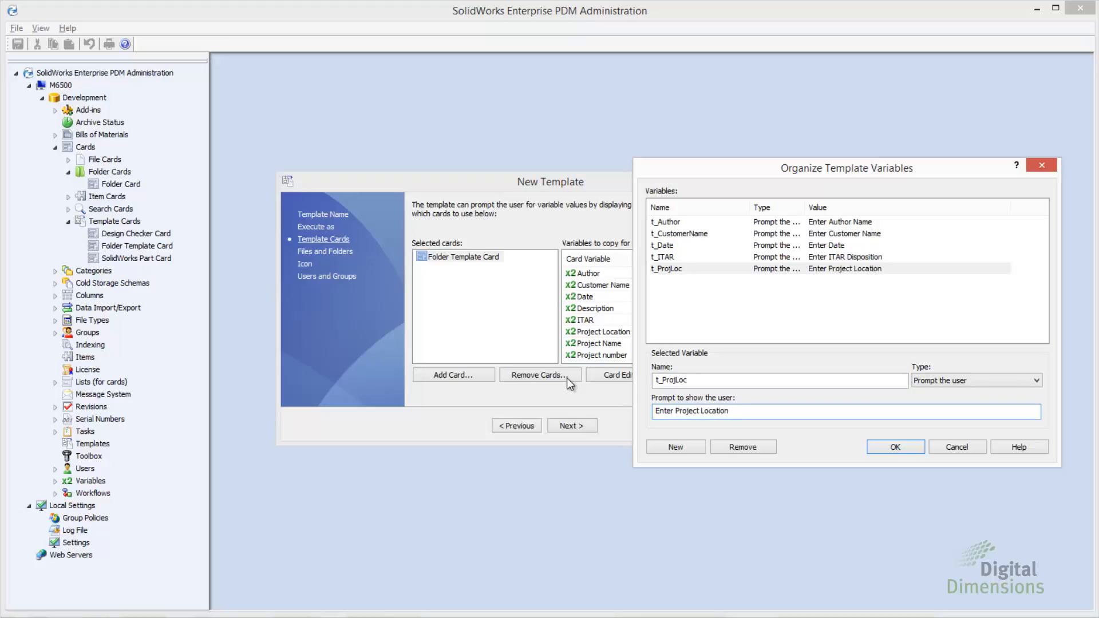
# Add a template variable t_ProjectName that prompts the user with "Enter Project Name".
pyautogui.click(668, 445)
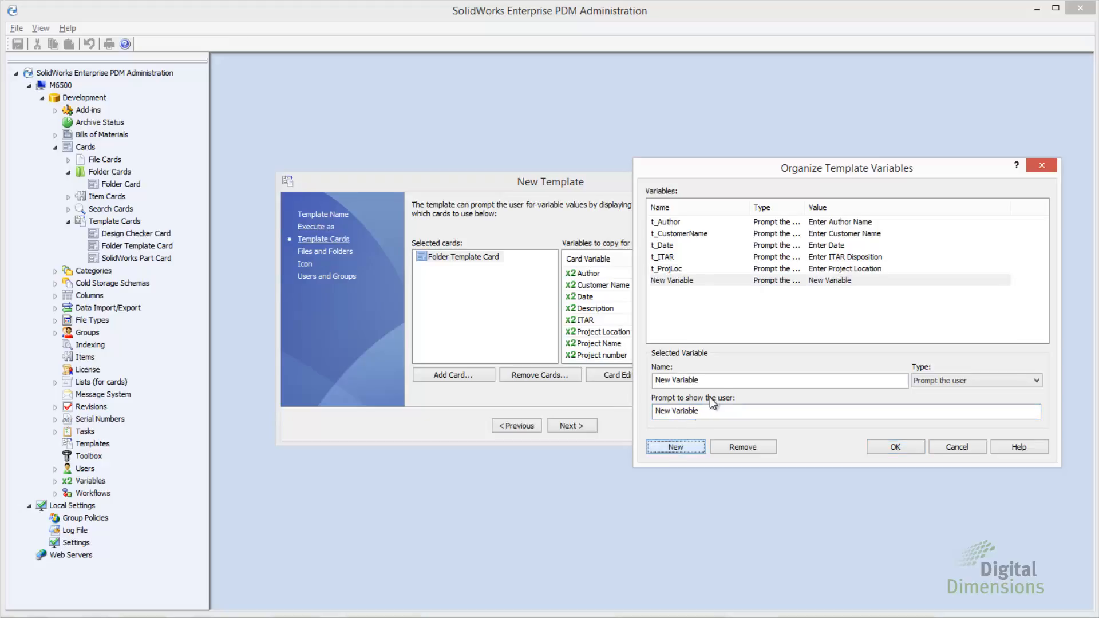
pyautogui.write('t_')
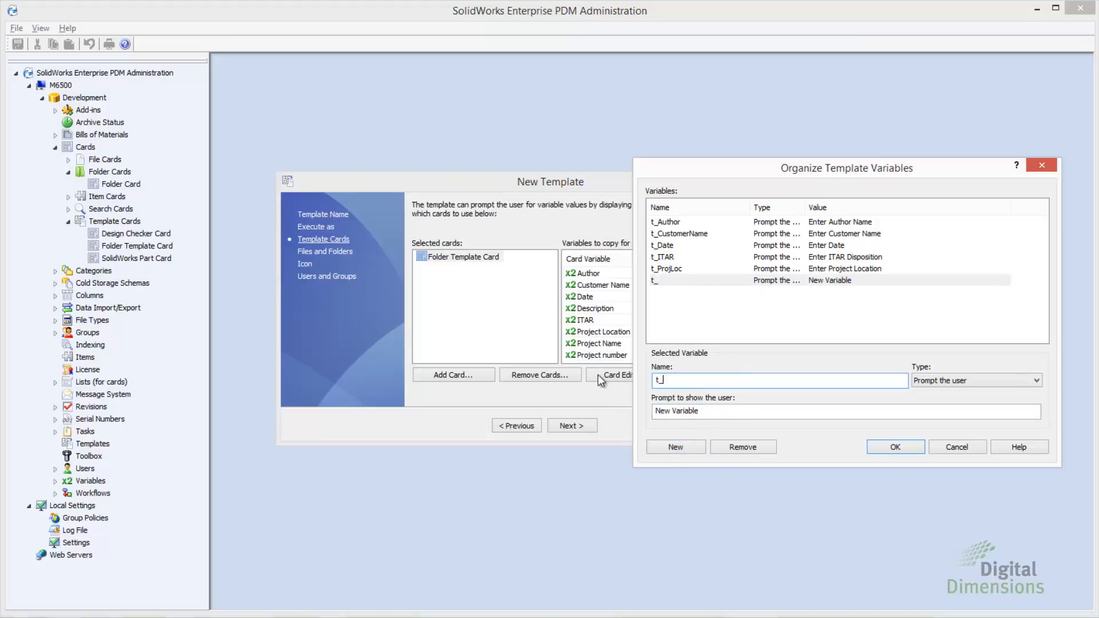
pyautogui.write('ProjectName')
pyautogui.press('Tab')
pyautogui.press('Tab')
pyautogui.write('Enter {r')
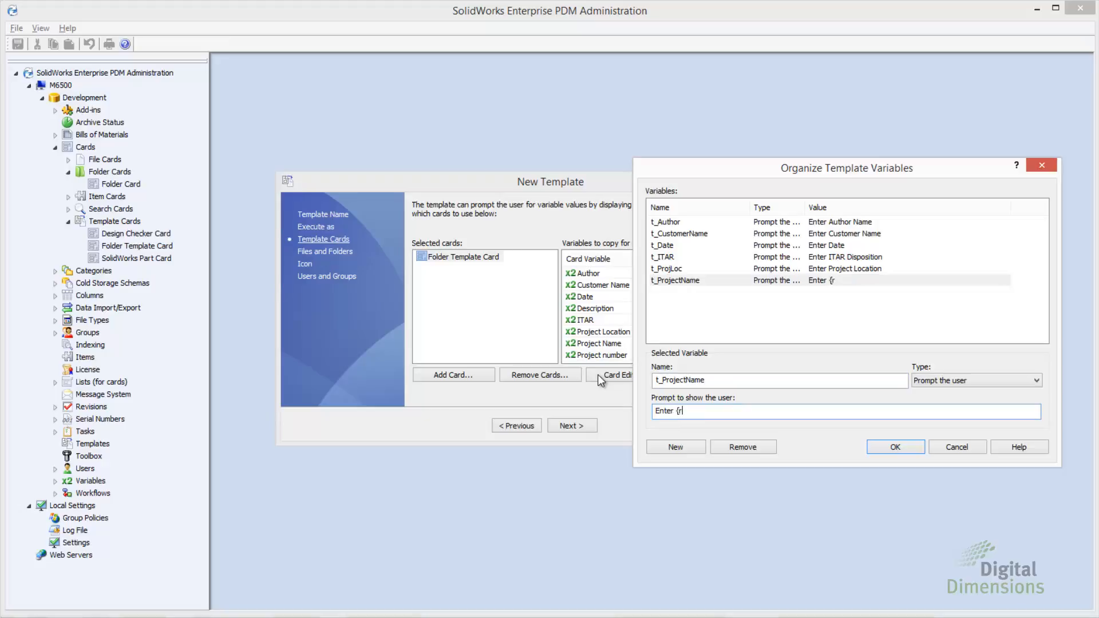
pyautogui.press('BackSpace')
pyautogui.press('BackSpace')
pyautogui.write('Project Name')
# Add a template variable t_ProjNumber with the user prompt "Enter Project Number".
pyautogui.click(662, 447)
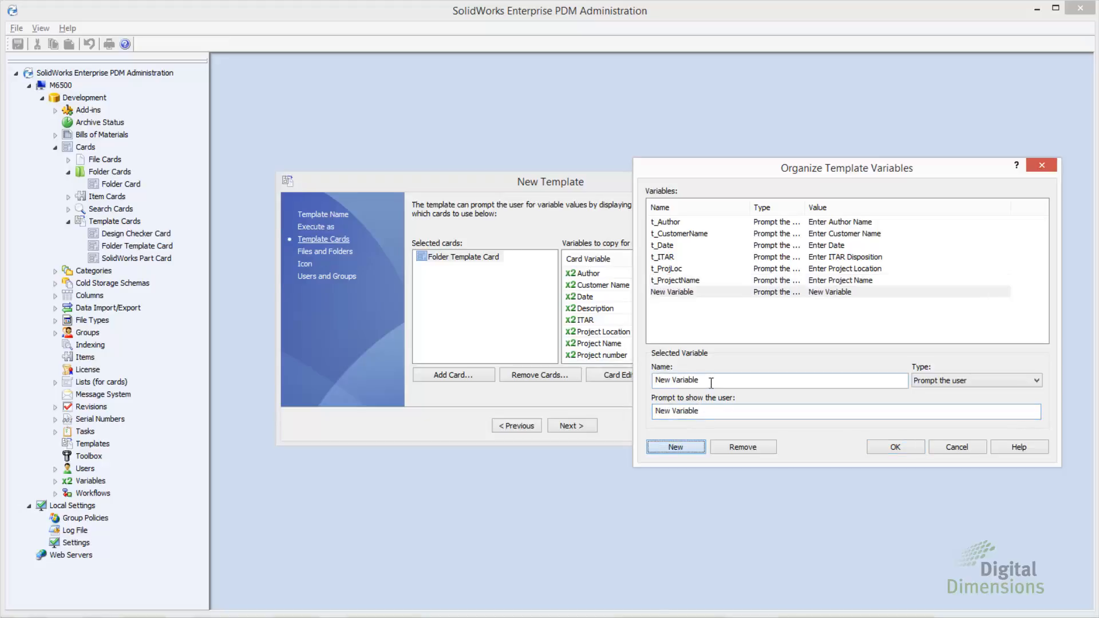
pyautogui.write('t')
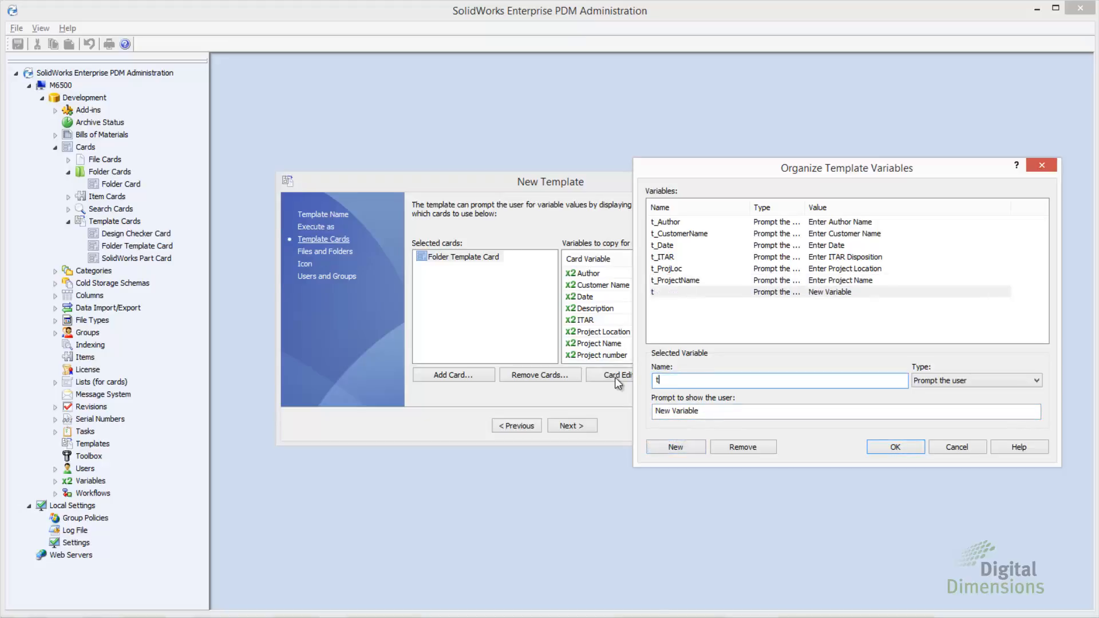
pyautogui.write('_ProjNumber')
pyautogui.hotkey('ctrl', 'a')
pyautogui.press('Tab')
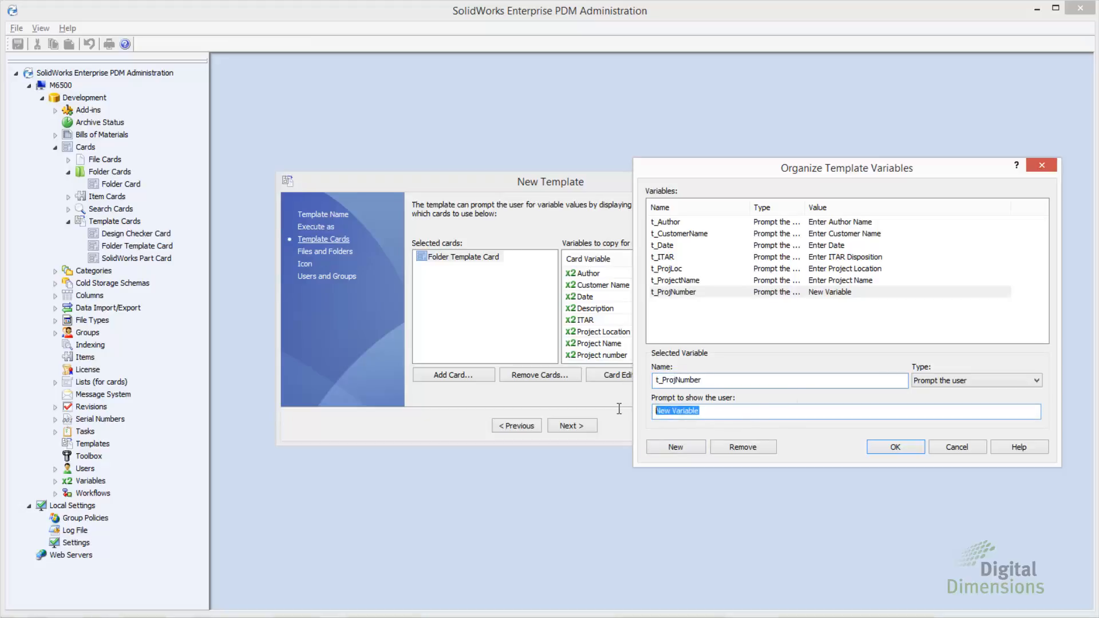
pyautogui.write('Enter ')
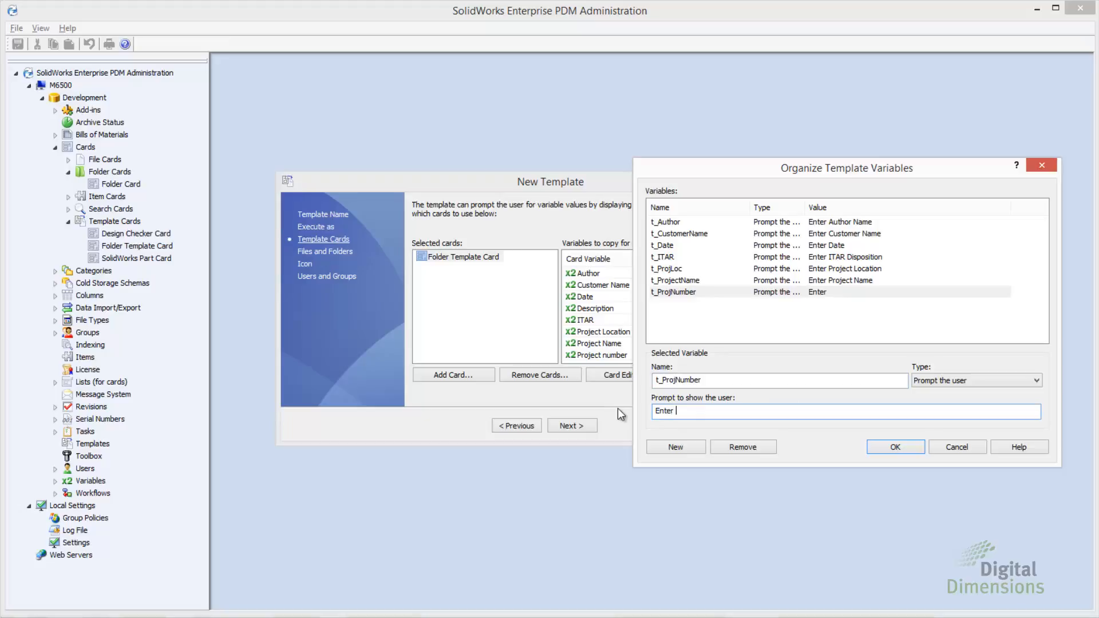
pyautogui.write('Project Number')
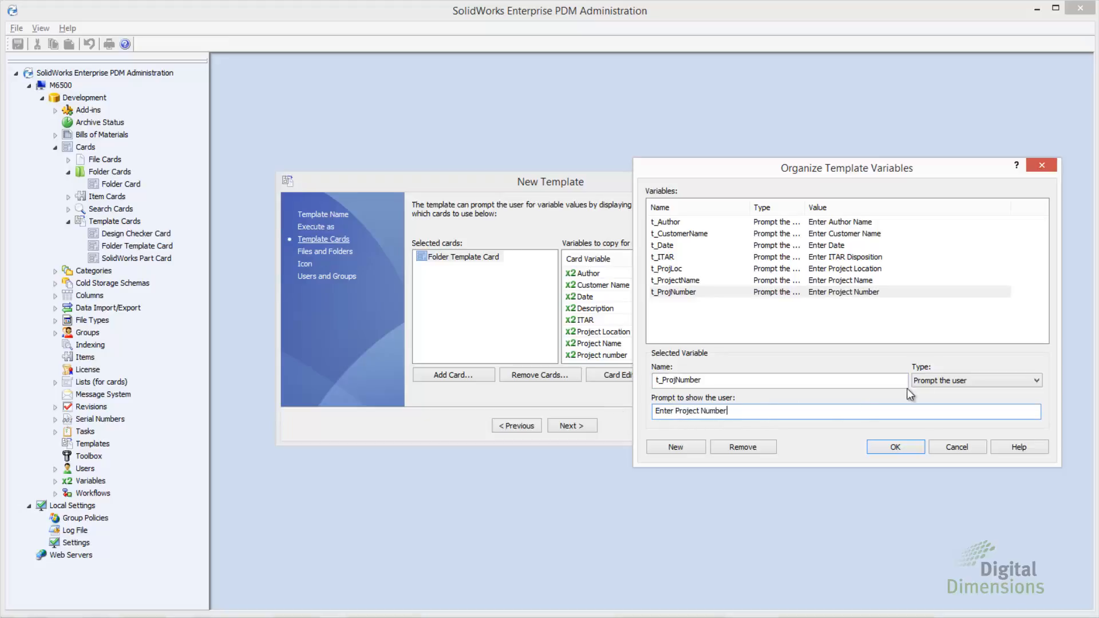
# Change t_ProjNumber's type to Serial number and assign the Project Number serial number to it.
pyautogui.click(935, 378)
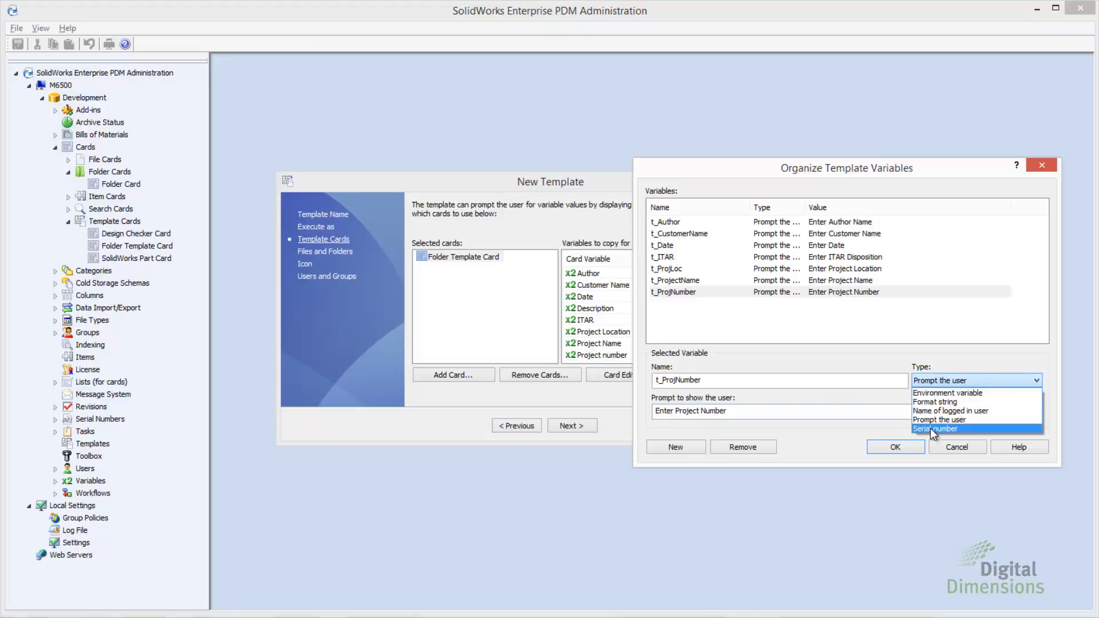
pyautogui.click(929, 428)
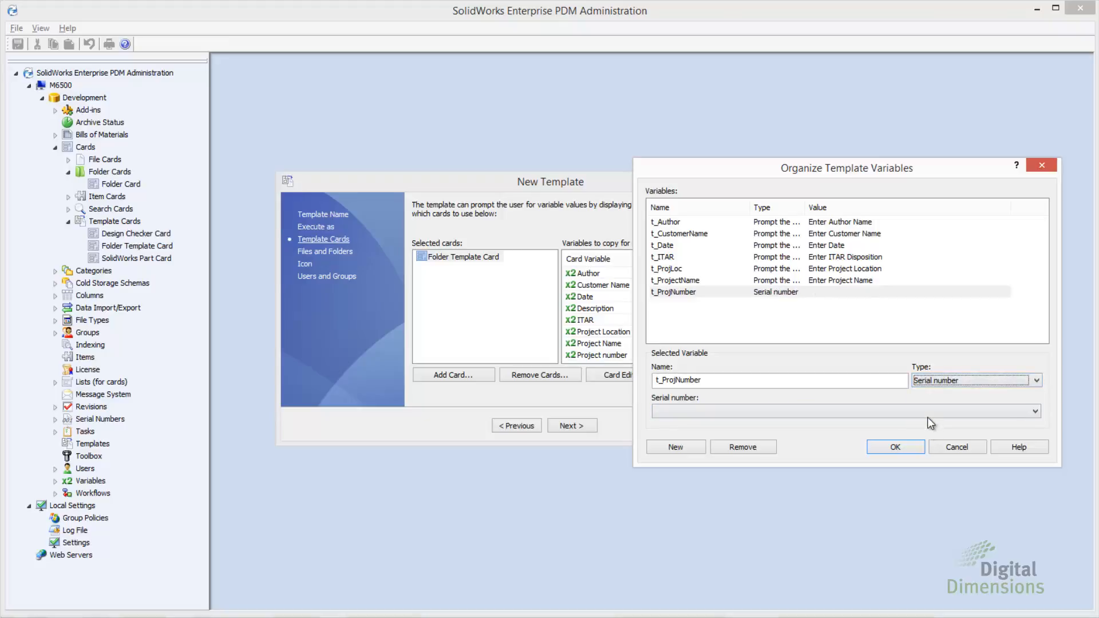
pyautogui.click(928, 411)
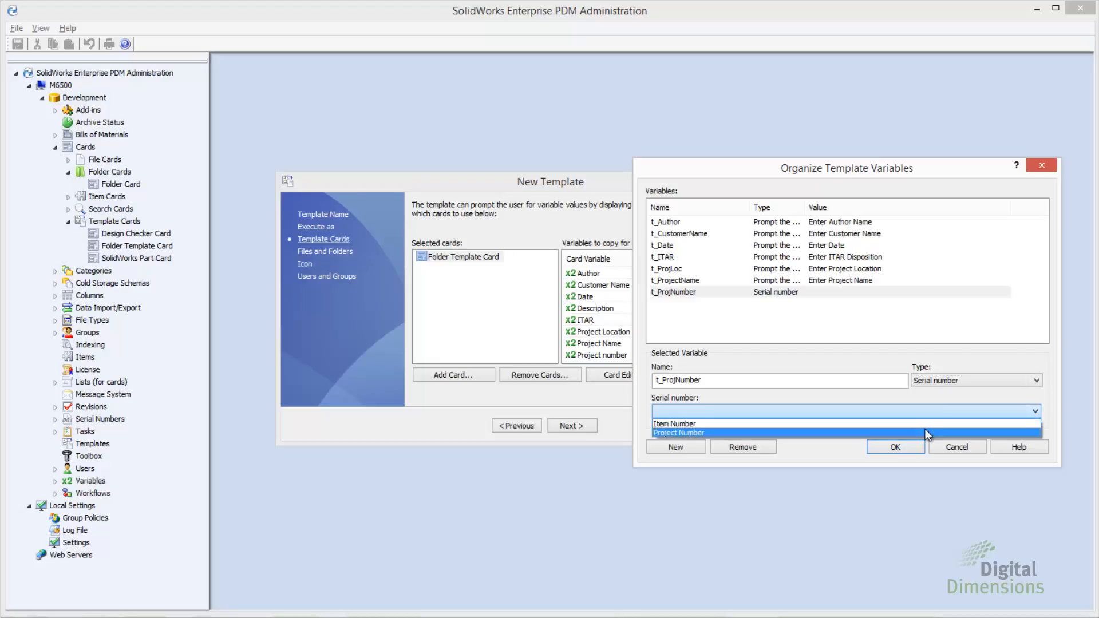
pyautogui.click(925, 429)
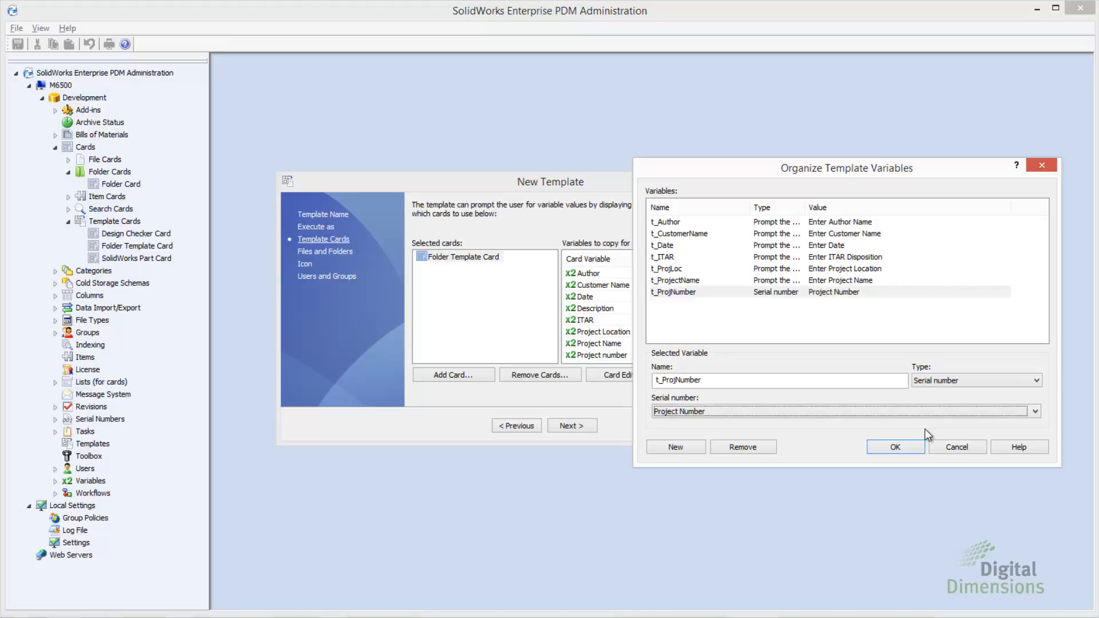
# Examine the value options of the Environment variable and Format string types for t_ProjNumber, and restore its Serial number type.
pyautogui.click(933, 382)
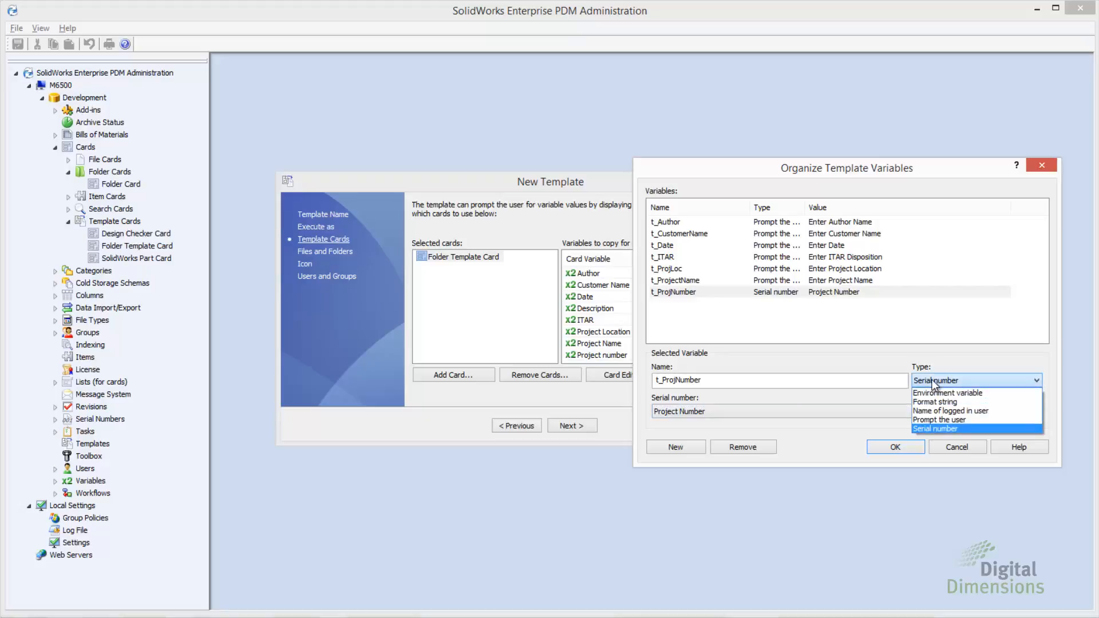
pyautogui.click(933, 391)
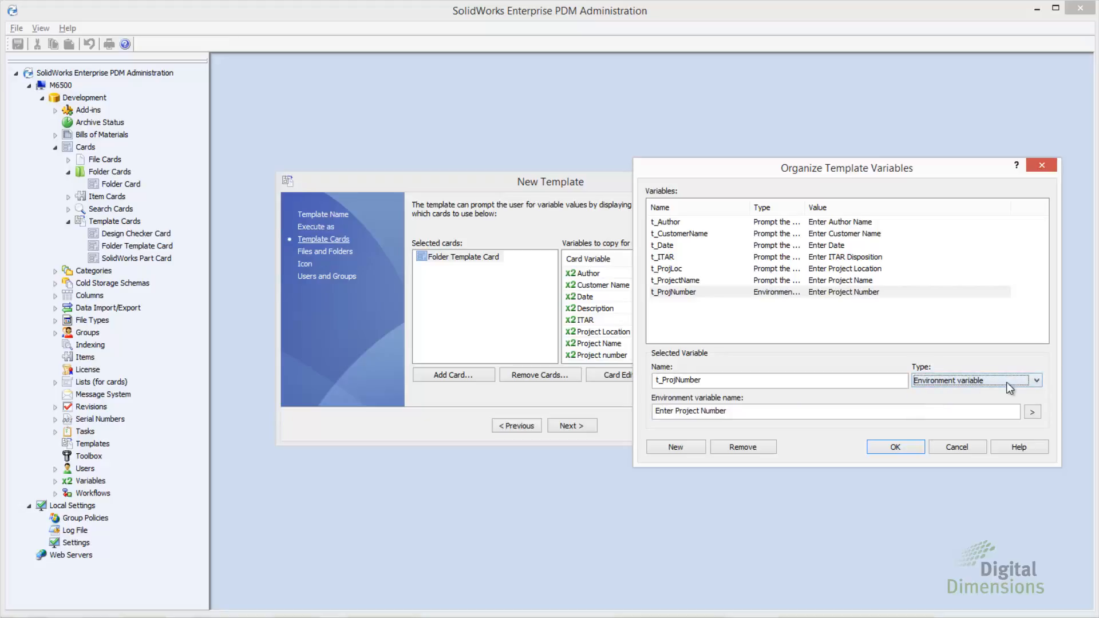
pyautogui.click(1031, 412)
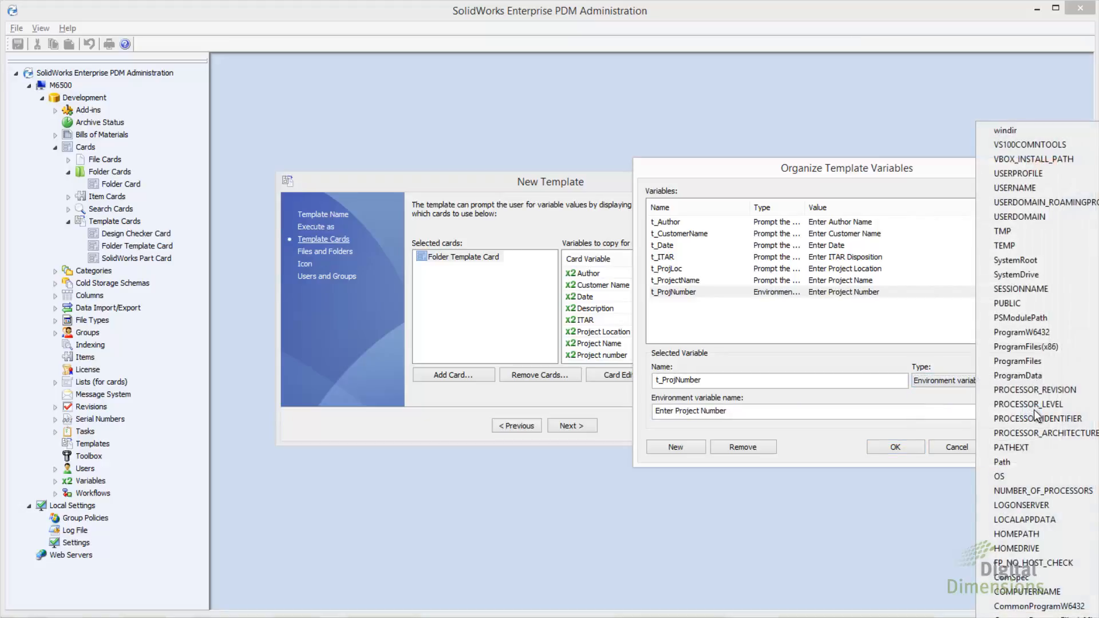
pyautogui.click(950, 381)
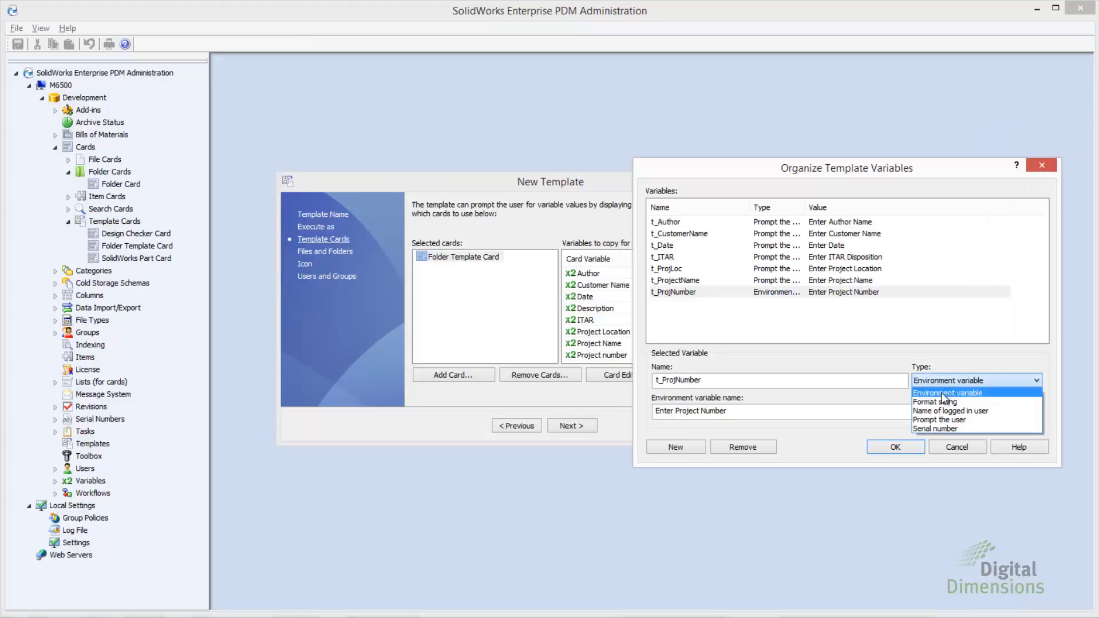
pyautogui.click(945, 402)
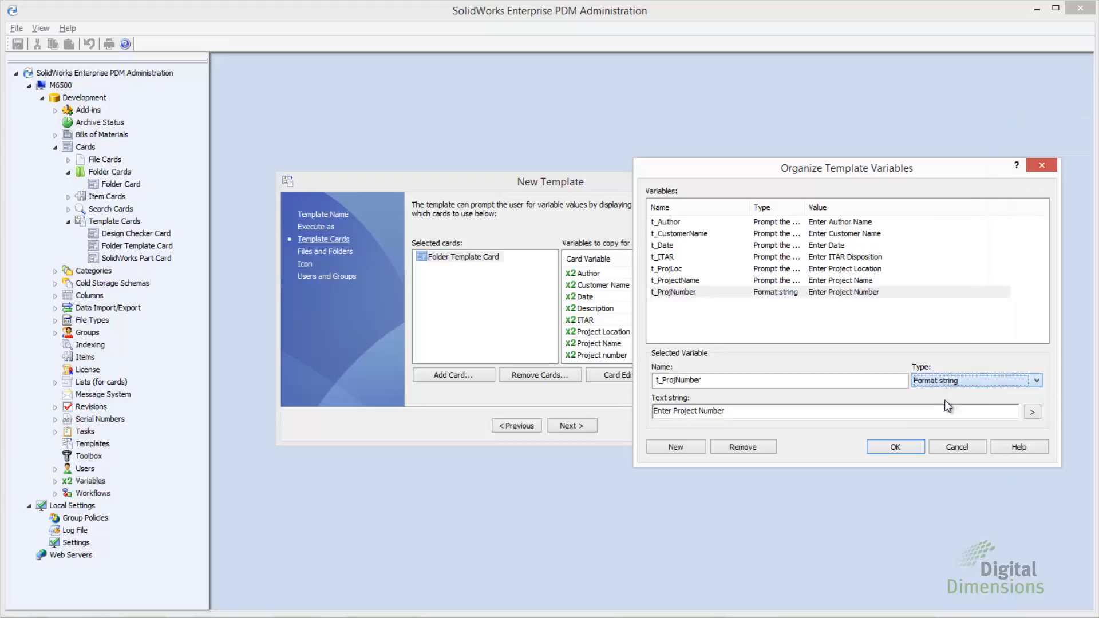
pyautogui.click(1032, 412)
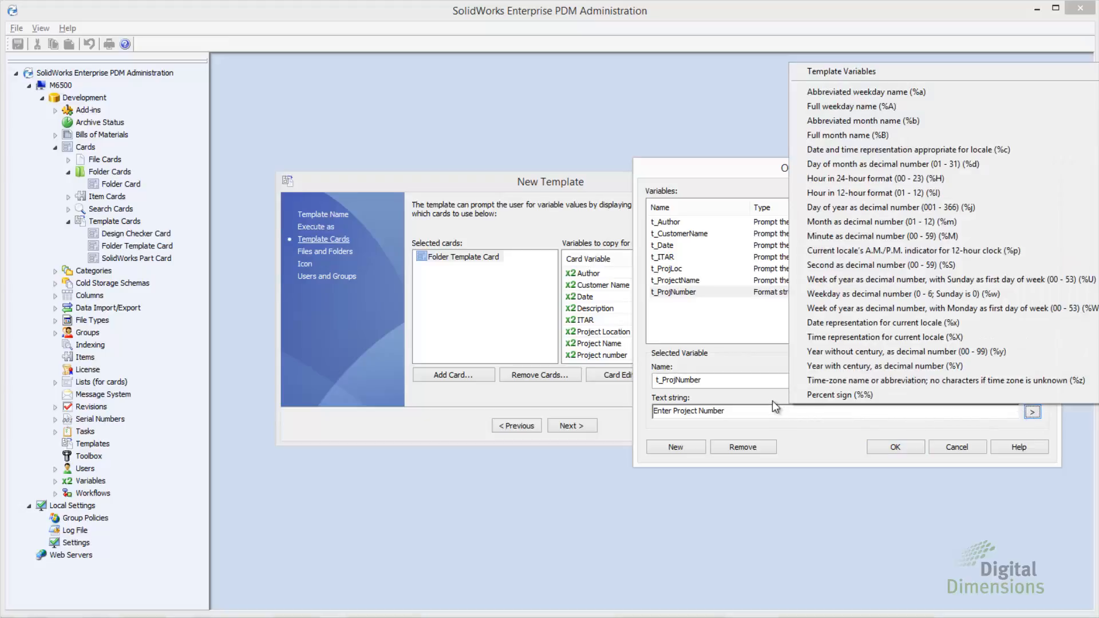
pyautogui.click(764, 356)
pyautogui.click(940, 383)
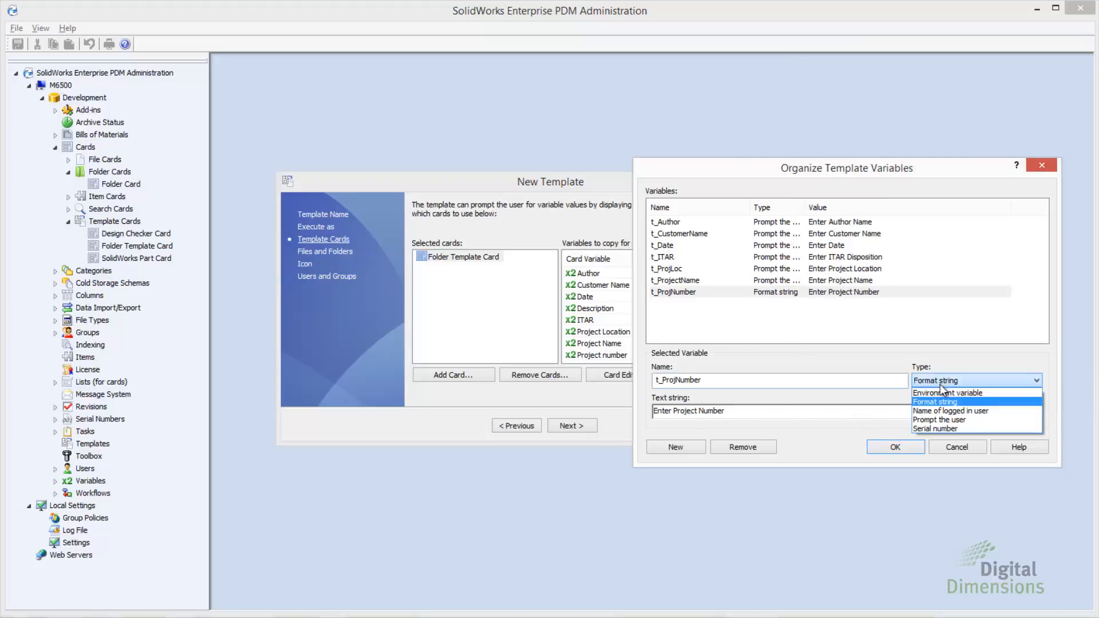
pyautogui.click(940, 429)
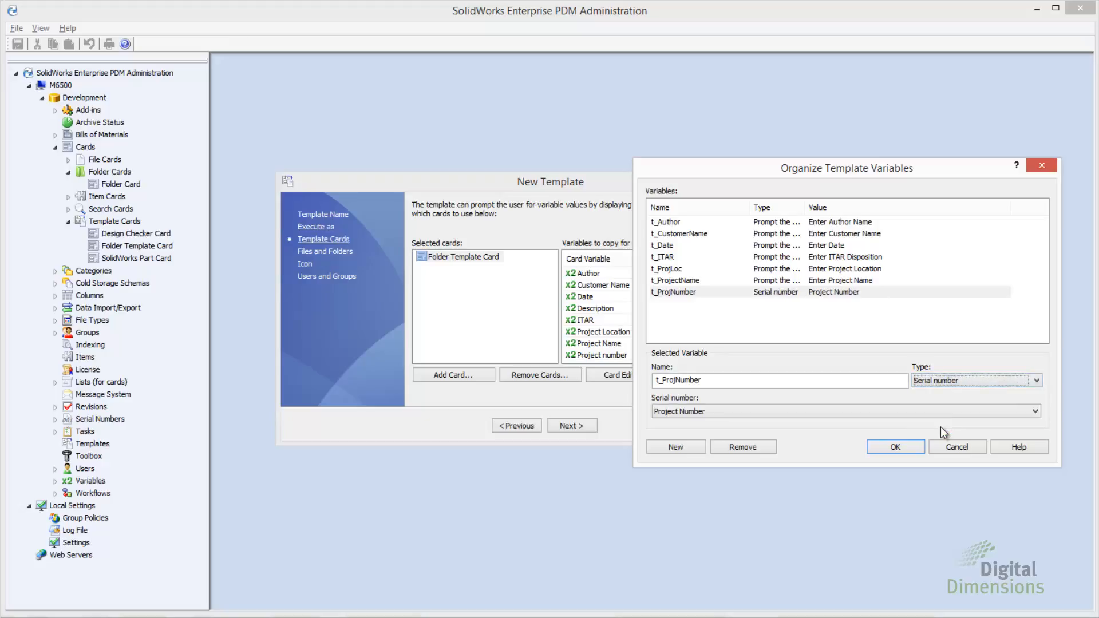
# Accept the template variables and map the card variables Author, Customer Name and Date to t_Author, t_CustomerName and t_Date.
pyautogui.click(905, 448)
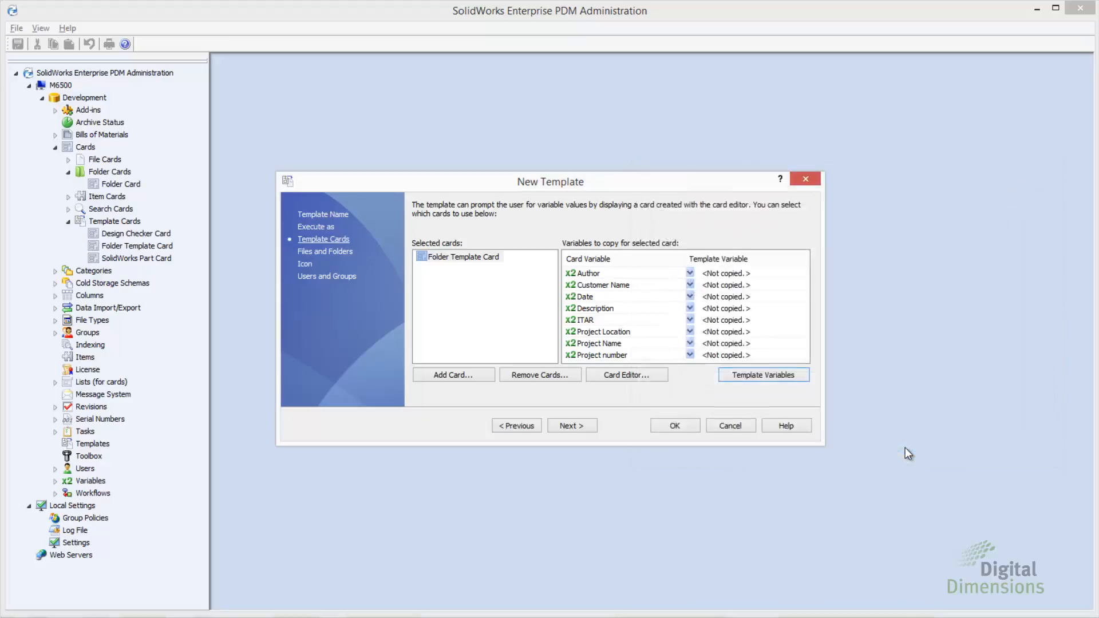
pyautogui.click(690, 272)
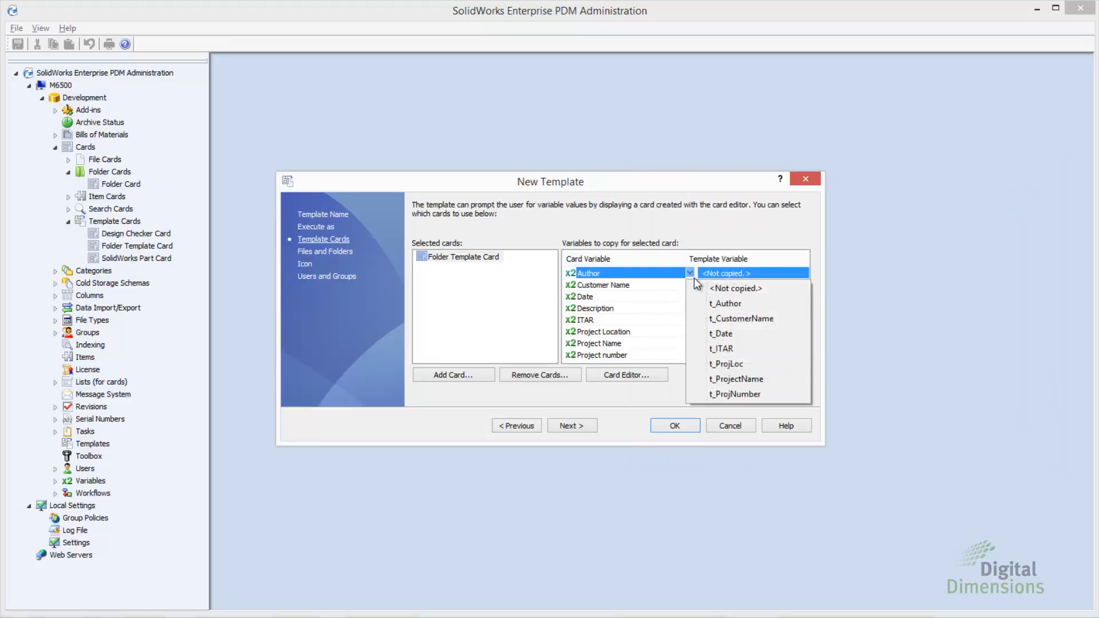
pyautogui.click(711, 304)
pyautogui.click(690, 285)
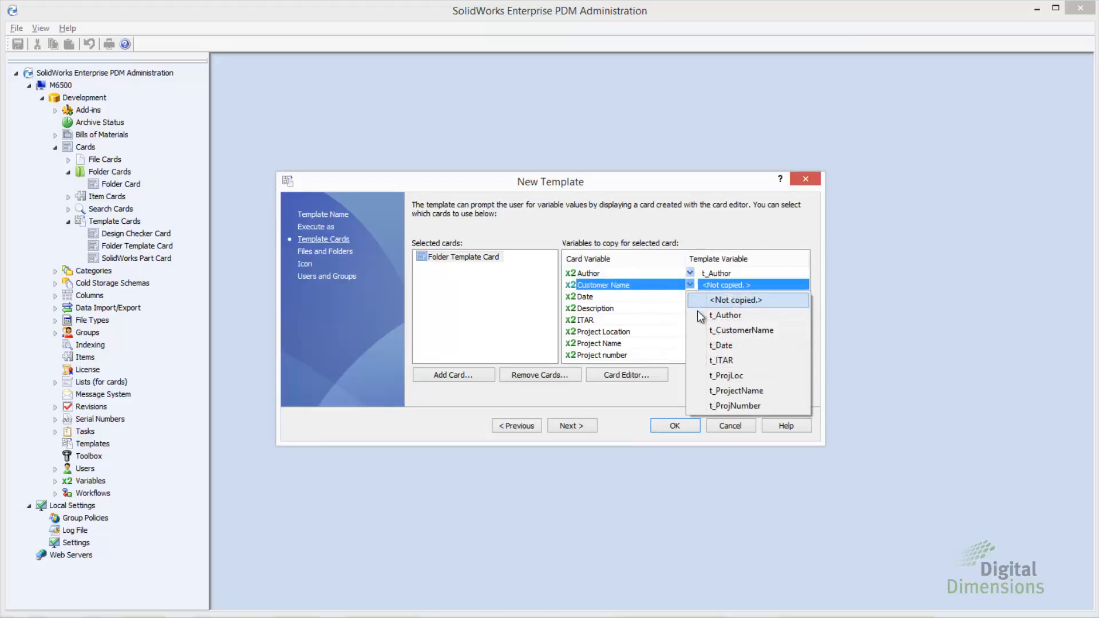
pyautogui.click(708, 330)
pyautogui.click(690, 297)
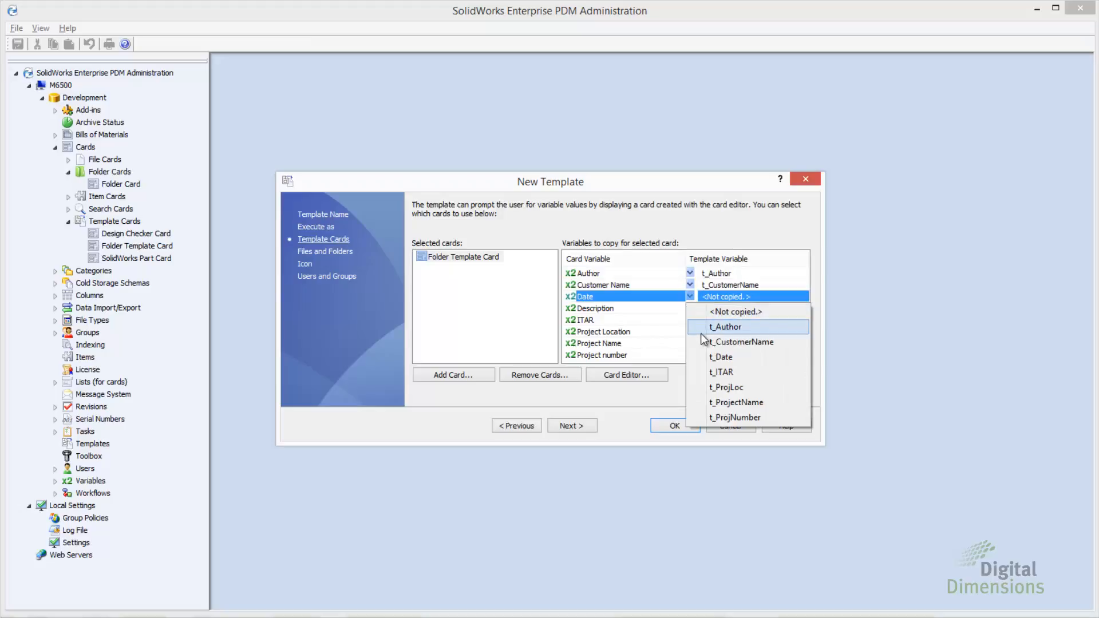
pyautogui.click(720, 356)
# Add a template variable t_Description that prompts the user with "Enter Description" for the card's Description variable.
pyautogui.click(690, 309)
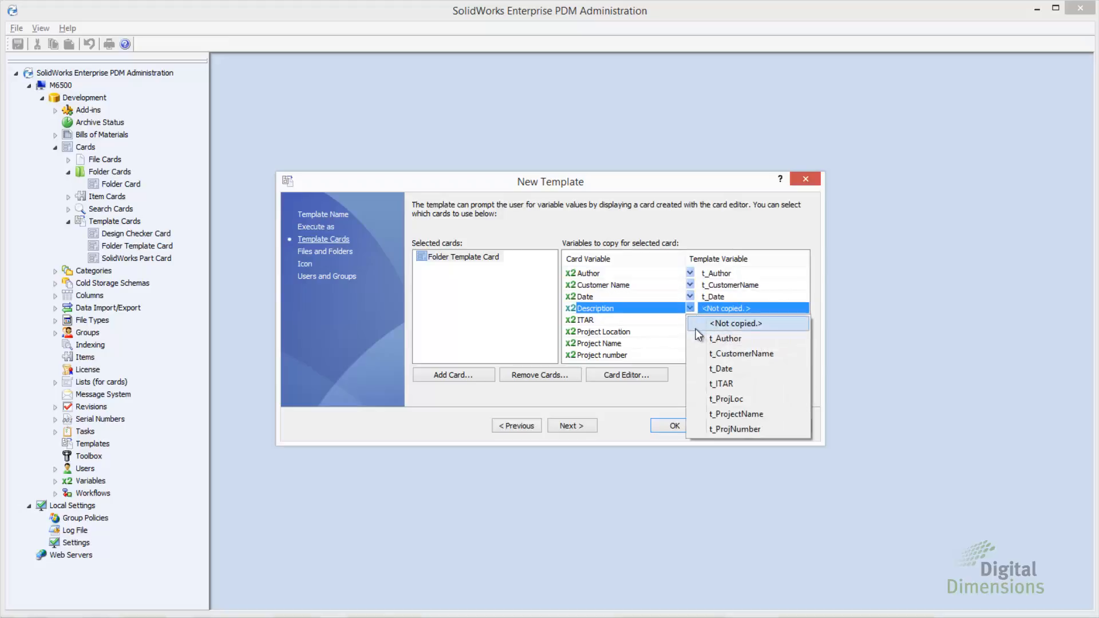
pyautogui.click(784, 234)
pyautogui.click(735, 373)
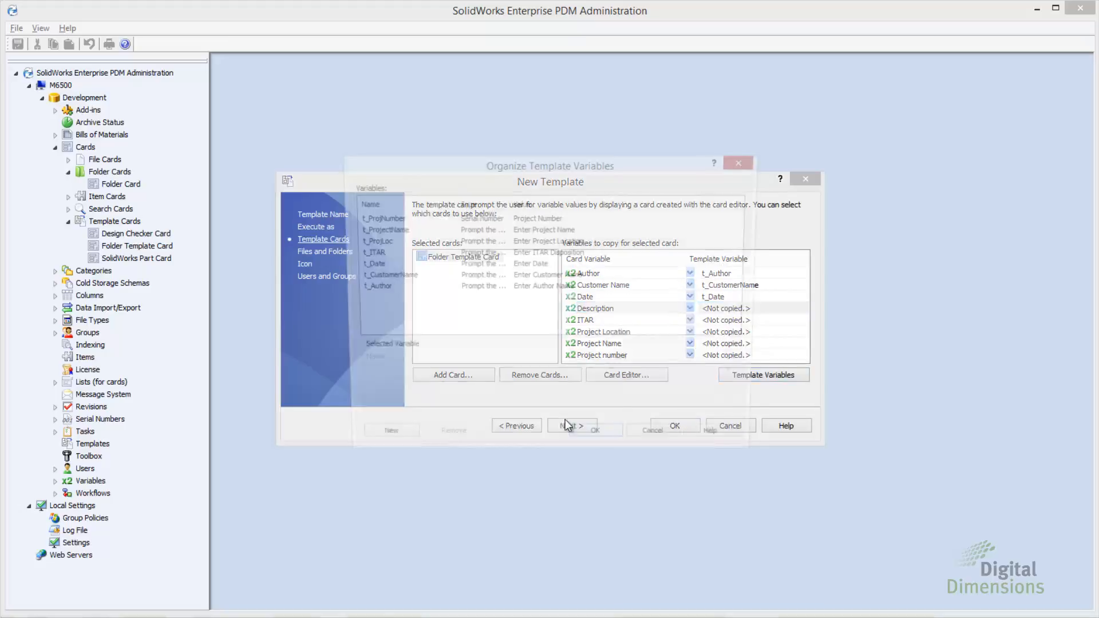
pyautogui.click(379, 443)
pyautogui.moveTo(412, 374); pyautogui.dragTo(263, 352)
pyautogui.write('t_Description')
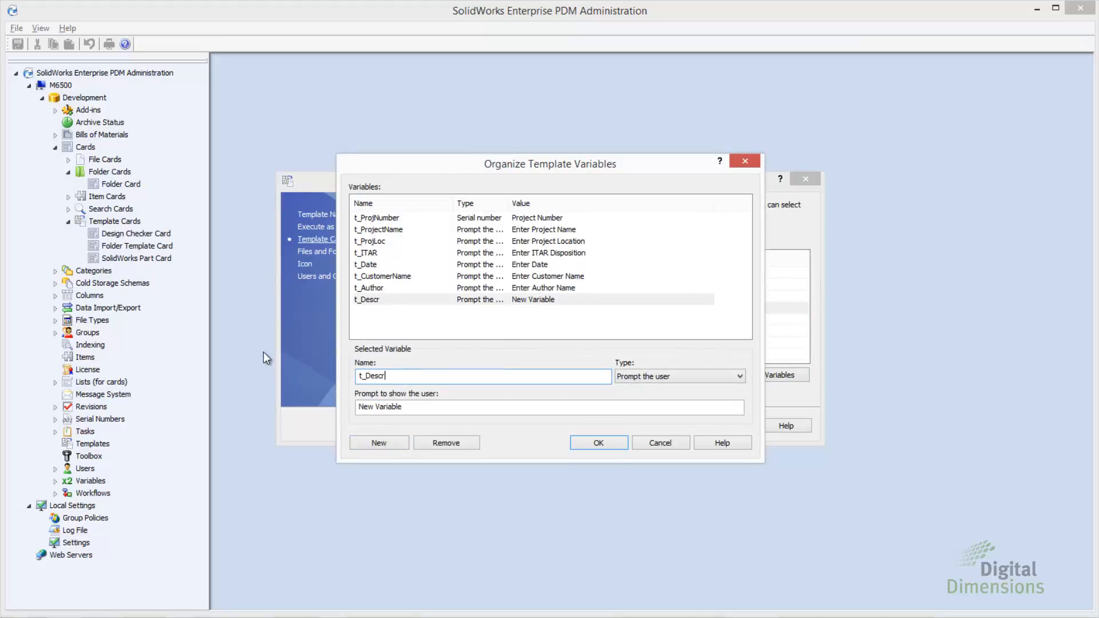
pyautogui.press('Tab')
pyautogui.press('Tab')
pyautogui.write('Enter Description')
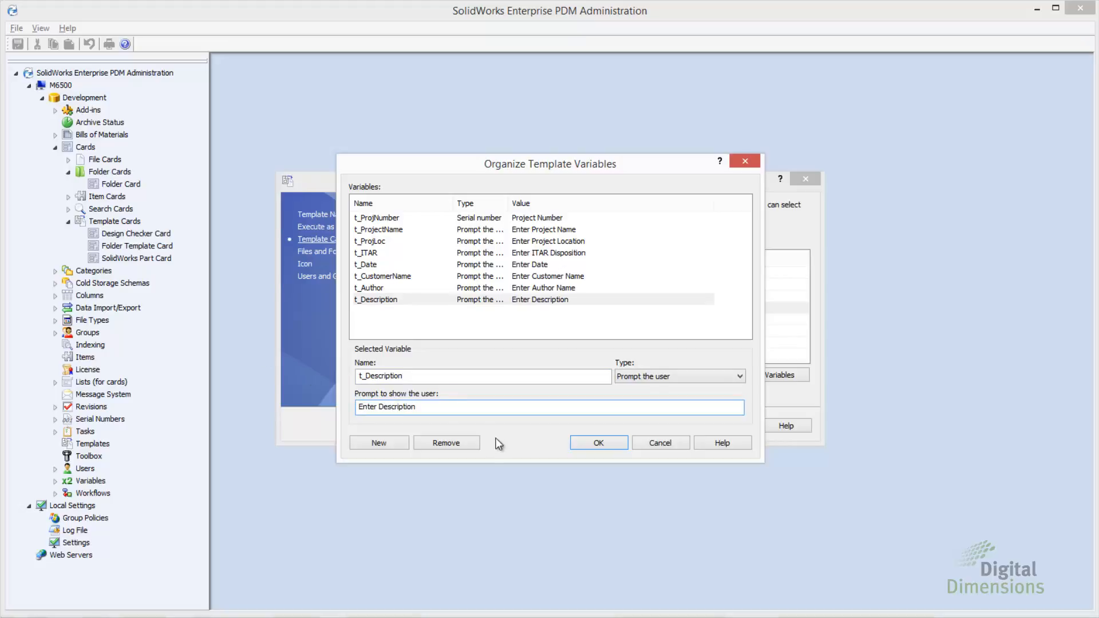
# Accept the template variables and map the card variables Description and ITAR to t_Description and t_ITAR.
pyautogui.click(589, 444)
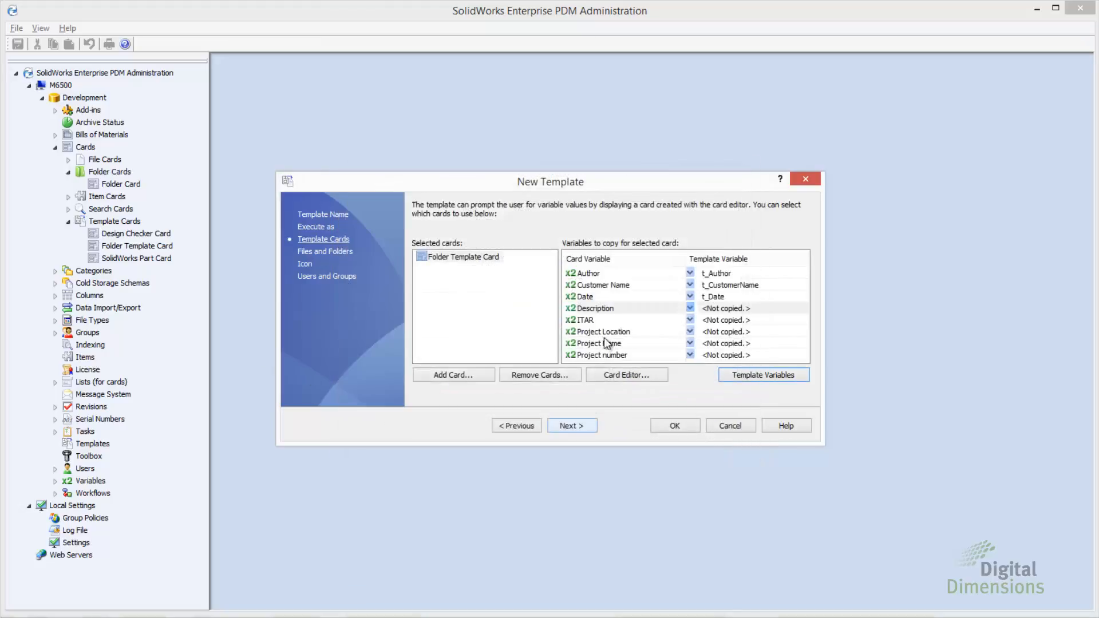
pyautogui.click(690, 308)
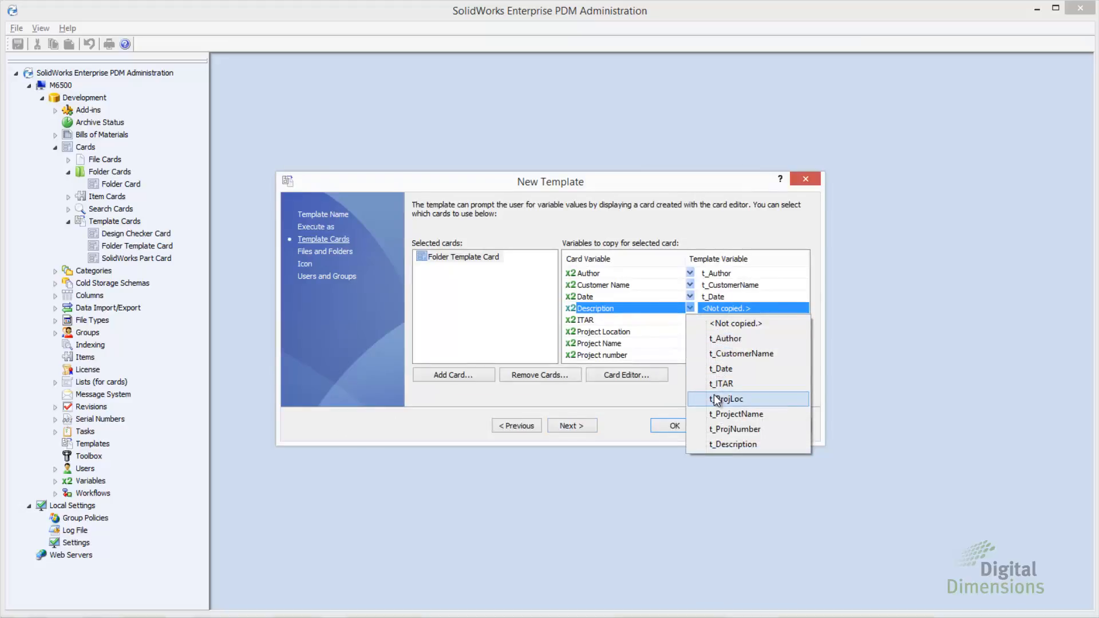
pyautogui.click(733, 444)
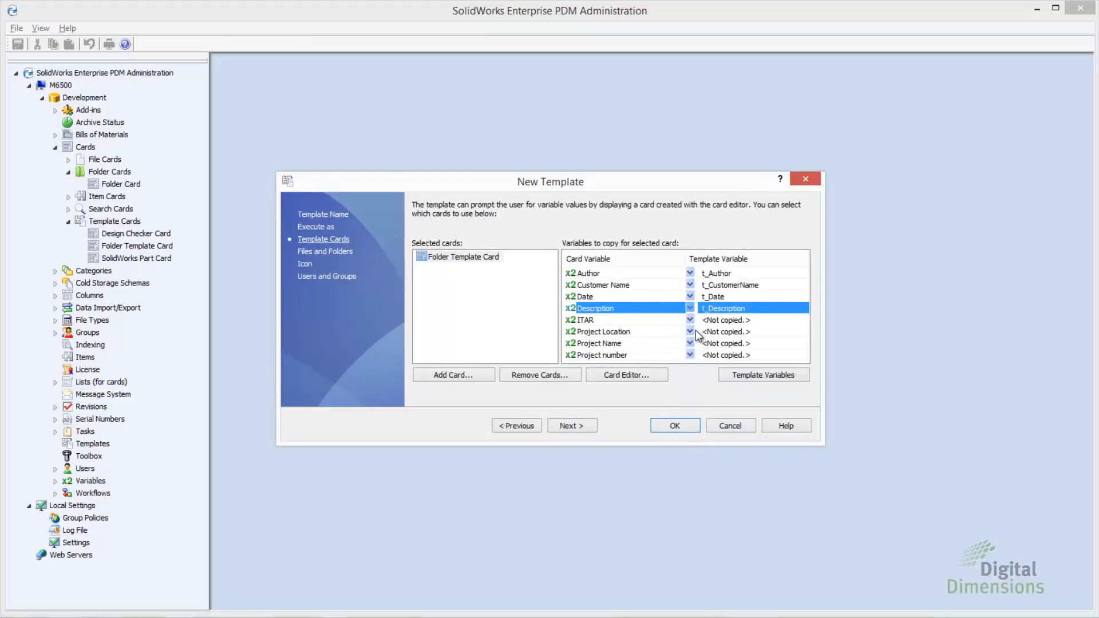
pyautogui.click(690, 319)
pyautogui.click(723, 395)
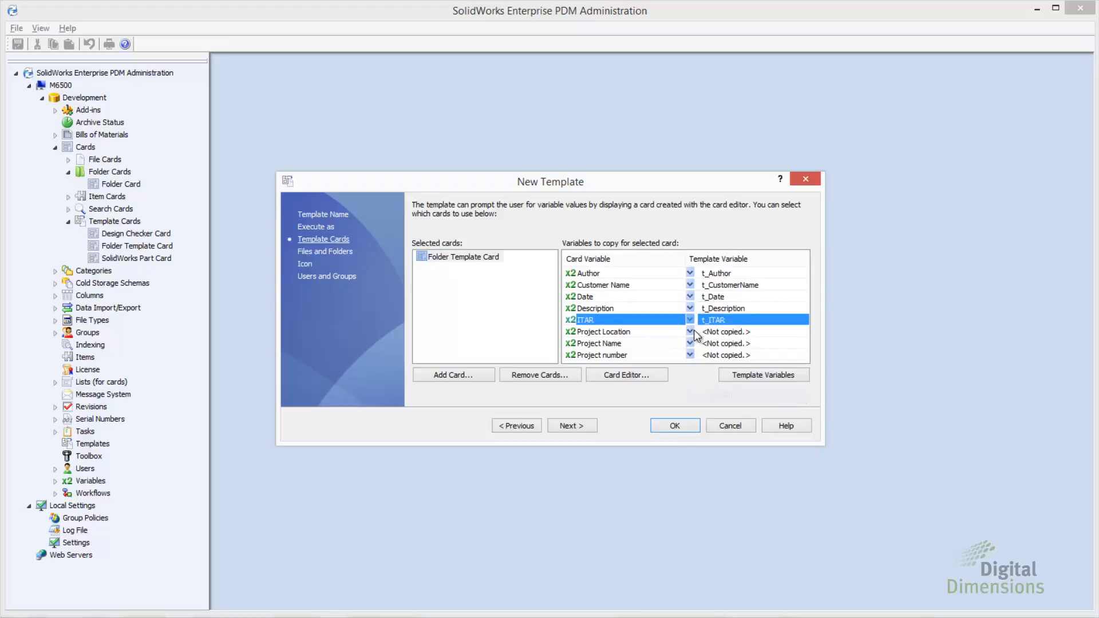
# Map the card variables Project Location, Project Name and Project number to t_ProjLoc, t_ProjectName and t_ProjNumber.
pyautogui.click(691, 331)
pyautogui.click(716, 421)
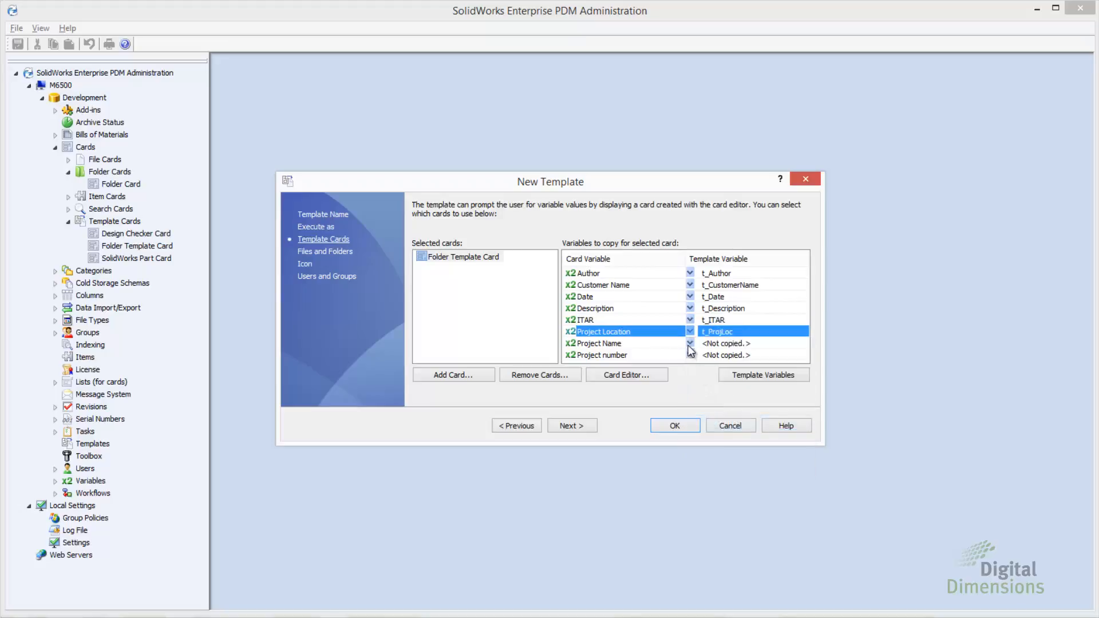
pyautogui.click(690, 342)
pyautogui.click(727, 448)
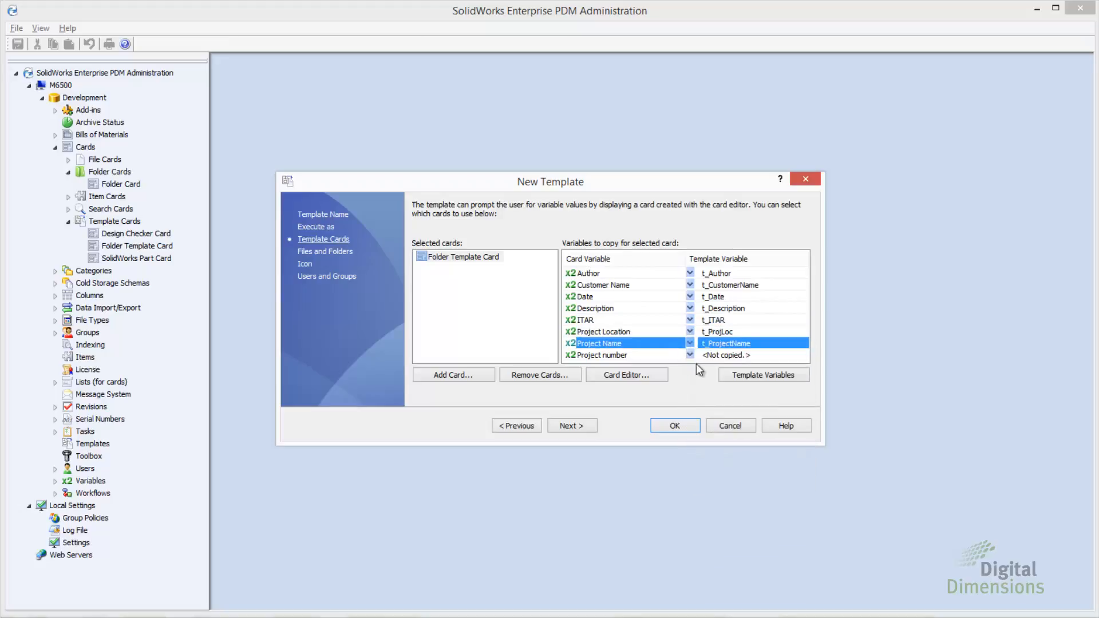
pyautogui.click(689, 355)
pyautogui.click(725, 475)
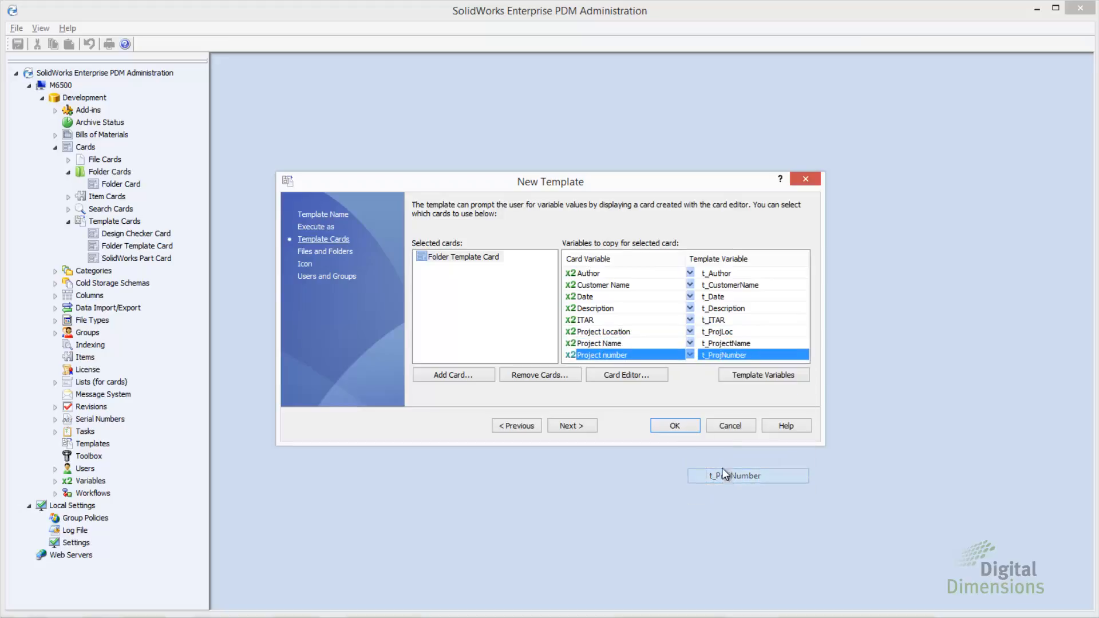
# Proceed to the template's files and folders and add a root folder named Projects.
pyautogui.click(578, 423)
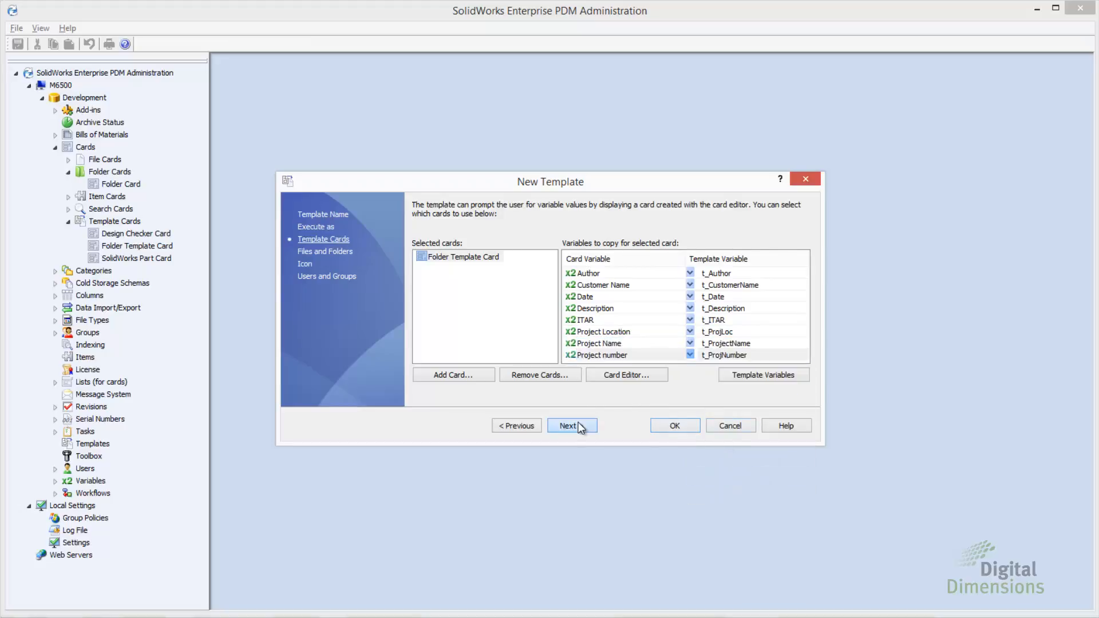
pyautogui.click(470, 256)
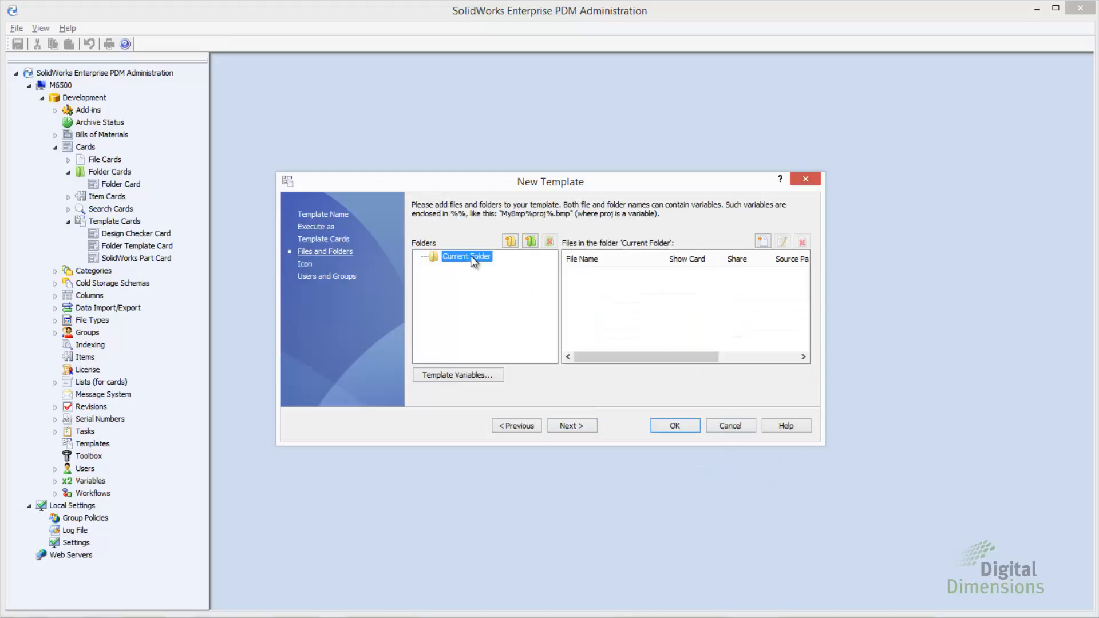
pyautogui.click(510, 241)
pyautogui.write('Projects')
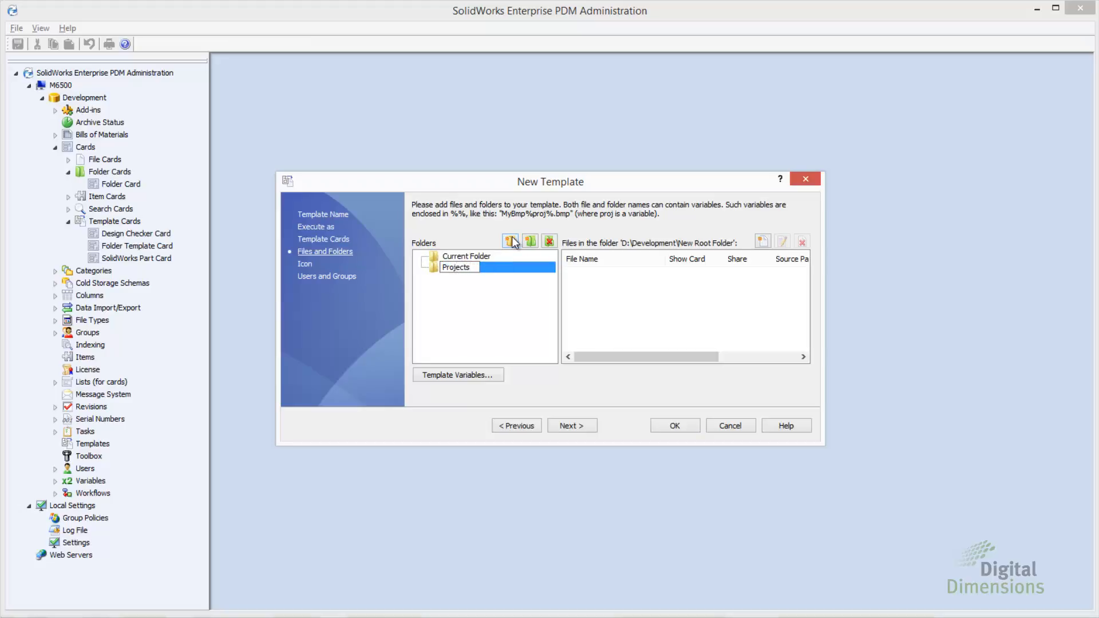
pyautogui.press('Return')
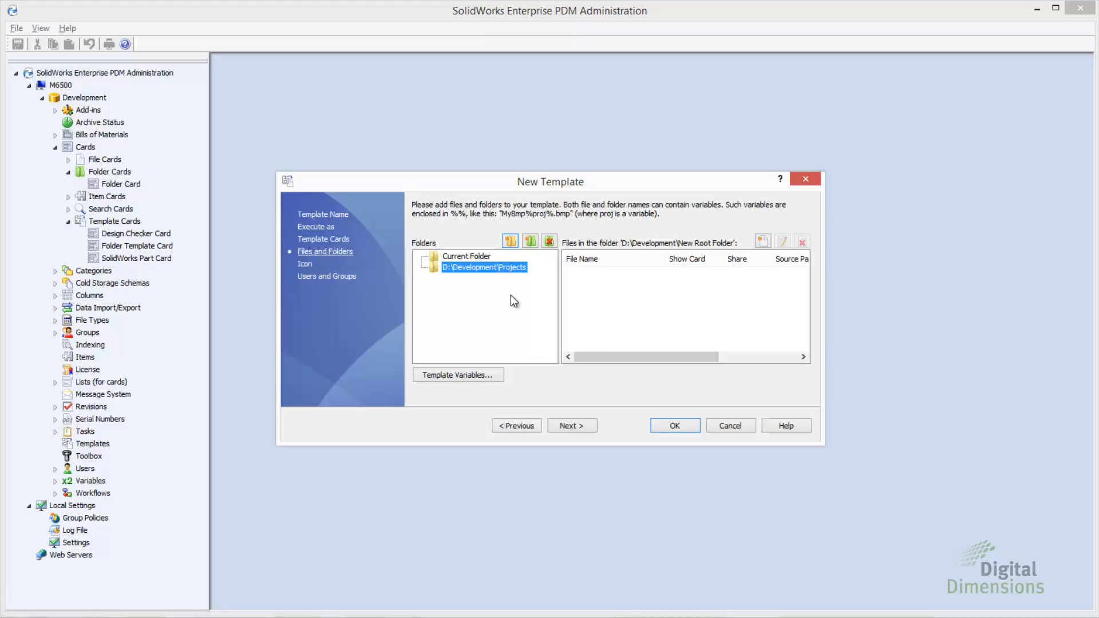
# Add a subfolder under the Projects root folder, named with the variable %t_ProjNumber%.
pyautogui.click(530, 241)
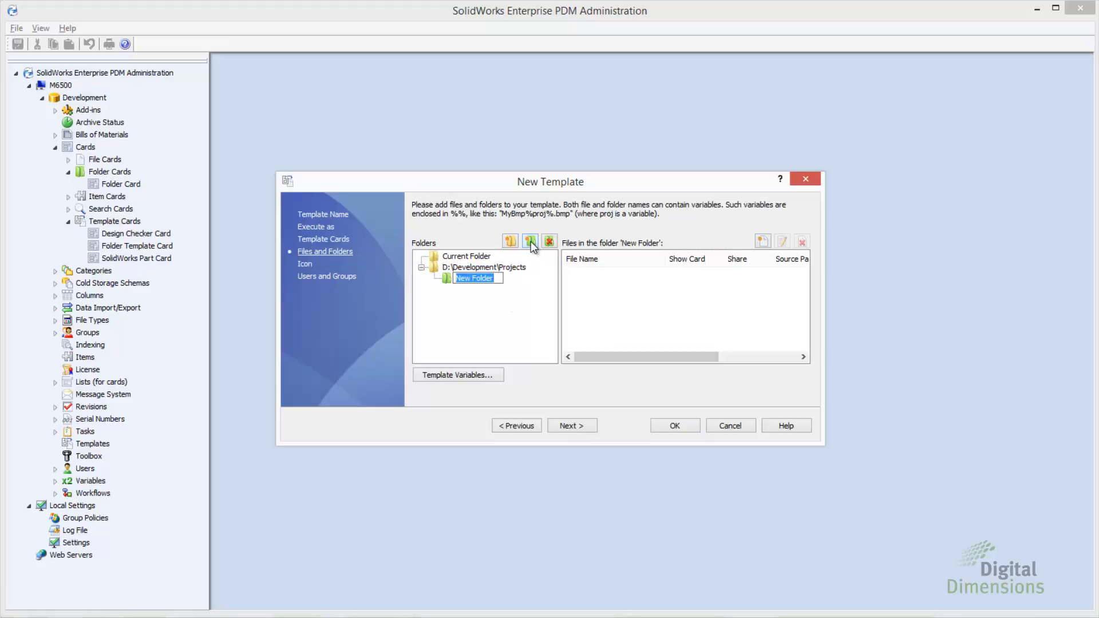
pyautogui.write('%t_ProjNumber%')
pyautogui.press('Return')
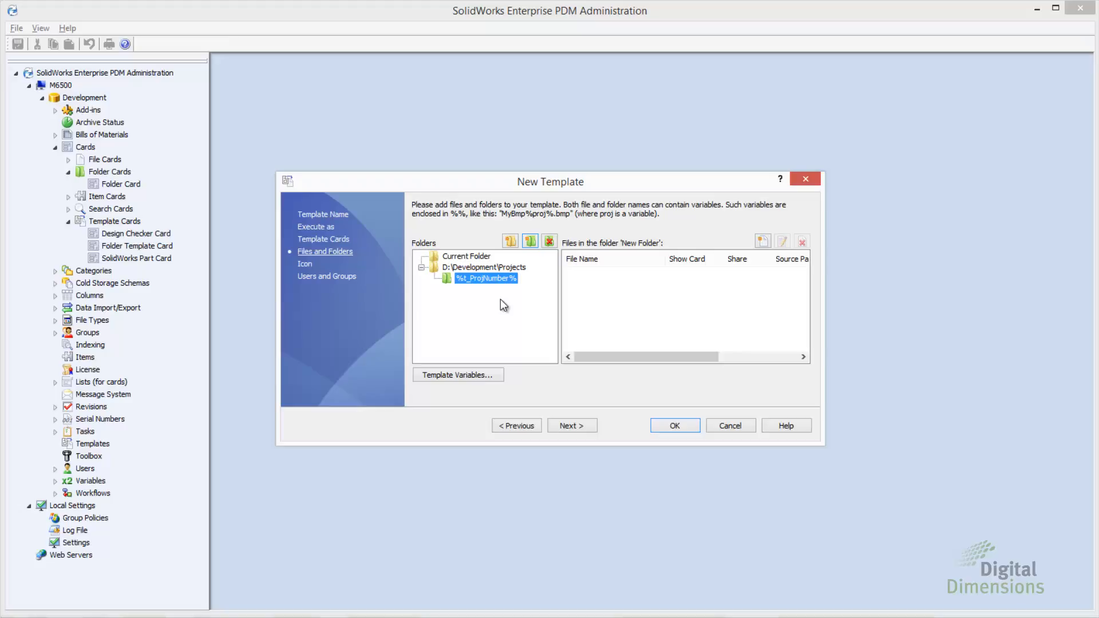
# Add a CAD Data folder inside %t_ProjNumber% and an Imported Files folder inside CAD Data.
pyautogui.click(530, 241)
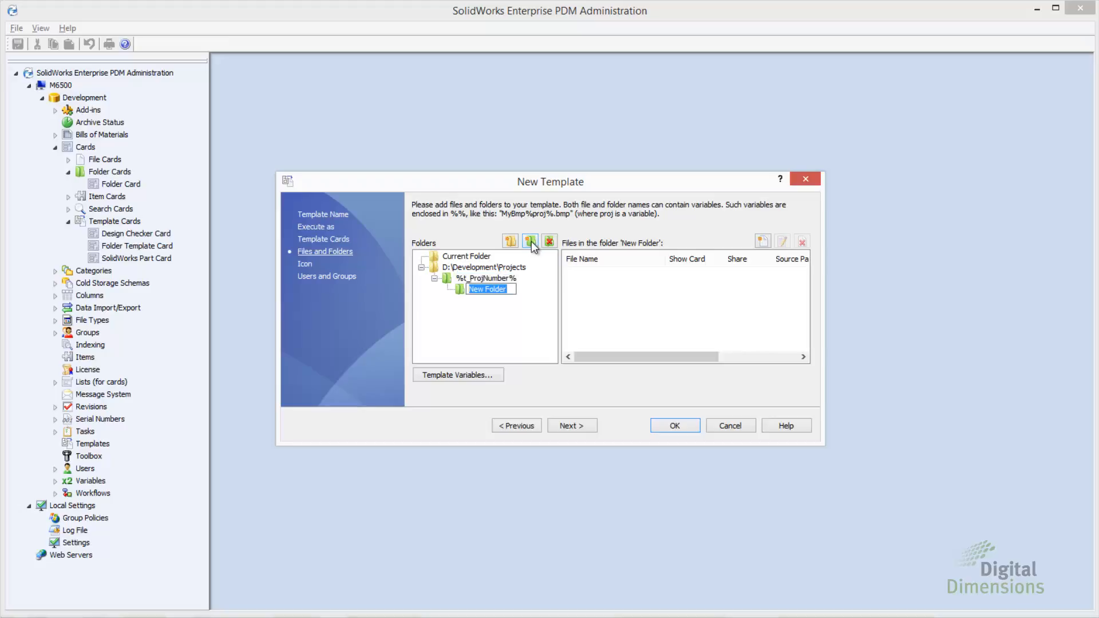
pyautogui.write('CAD Data')
pyautogui.click(531, 245)
pyautogui.write('Im')
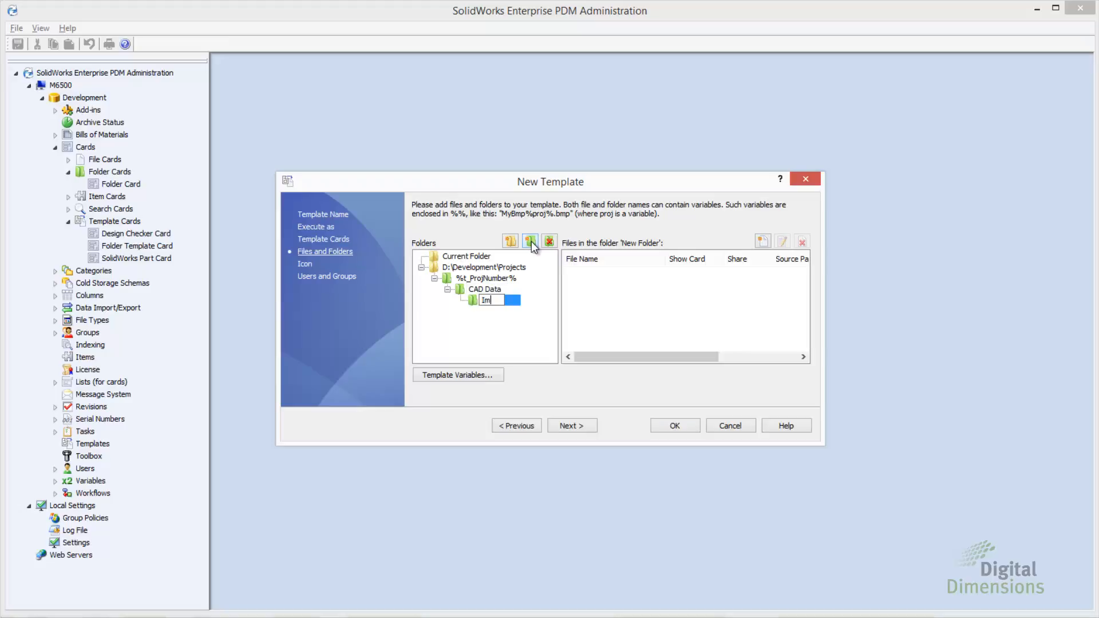
pyautogui.write('ported Files')
# Add two more subfolders directly under %t_ProjNumber%, named Instruction Sheets and ECO.
pyautogui.click(485, 281)
pyautogui.click(531, 244)
pyautogui.write('Instruction Sheets')
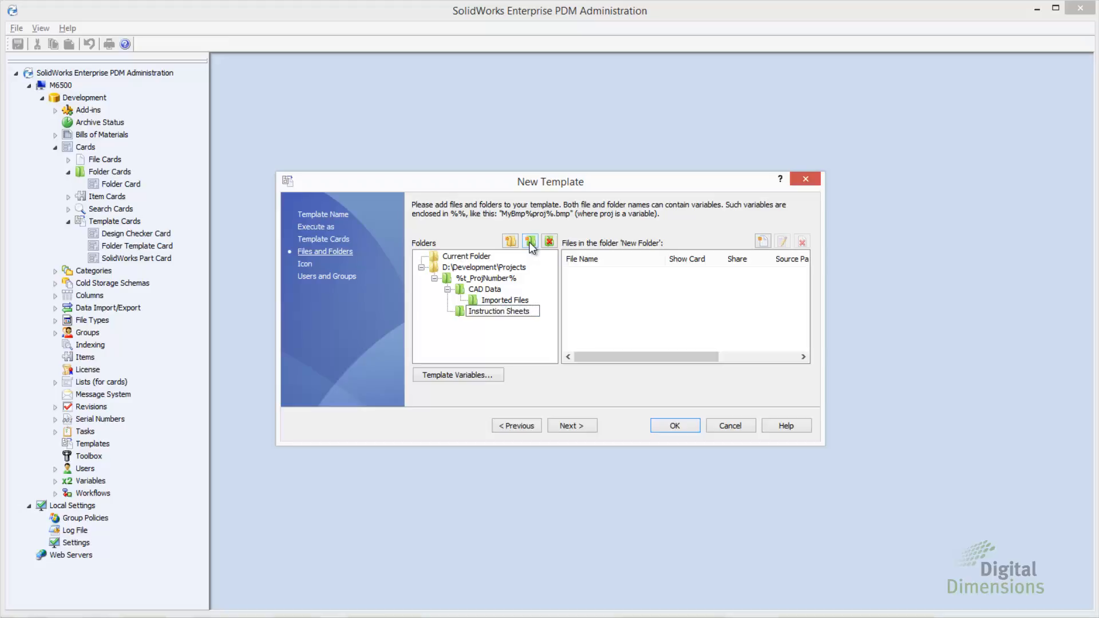
pyautogui.click(486, 279)
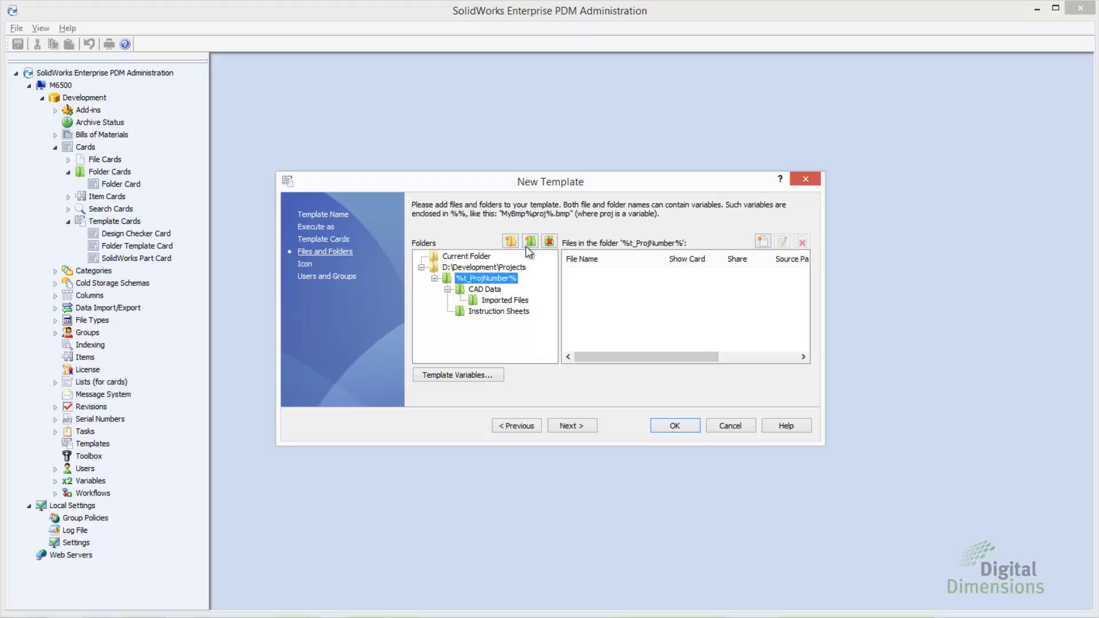
pyautogui.click(531, 244)
pyautogui.write('ECO')
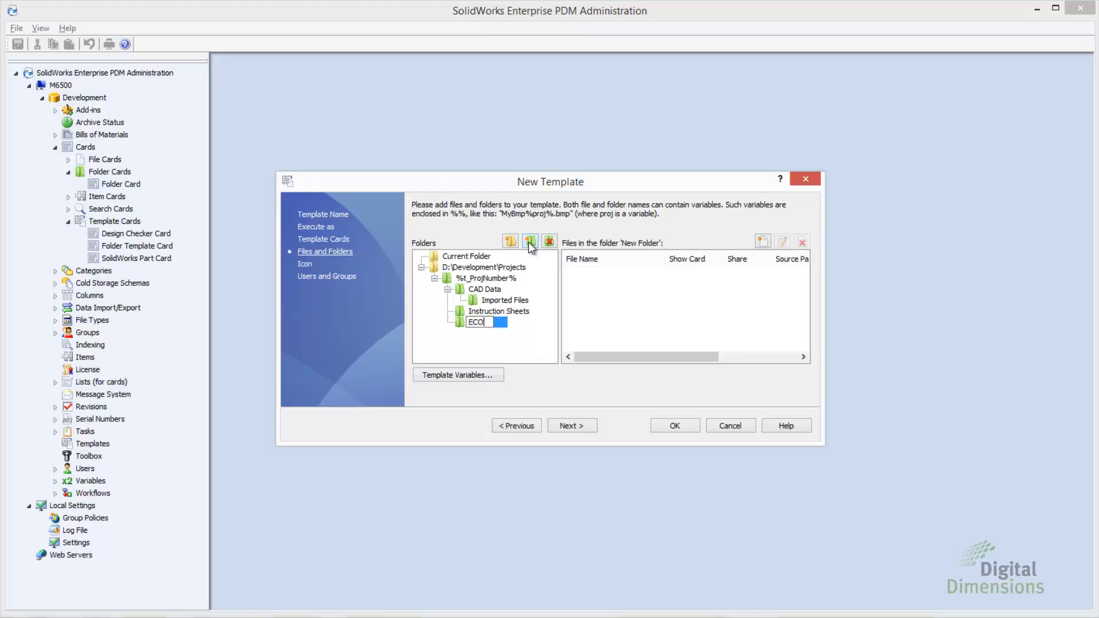
pyautogui.click(522, 355)
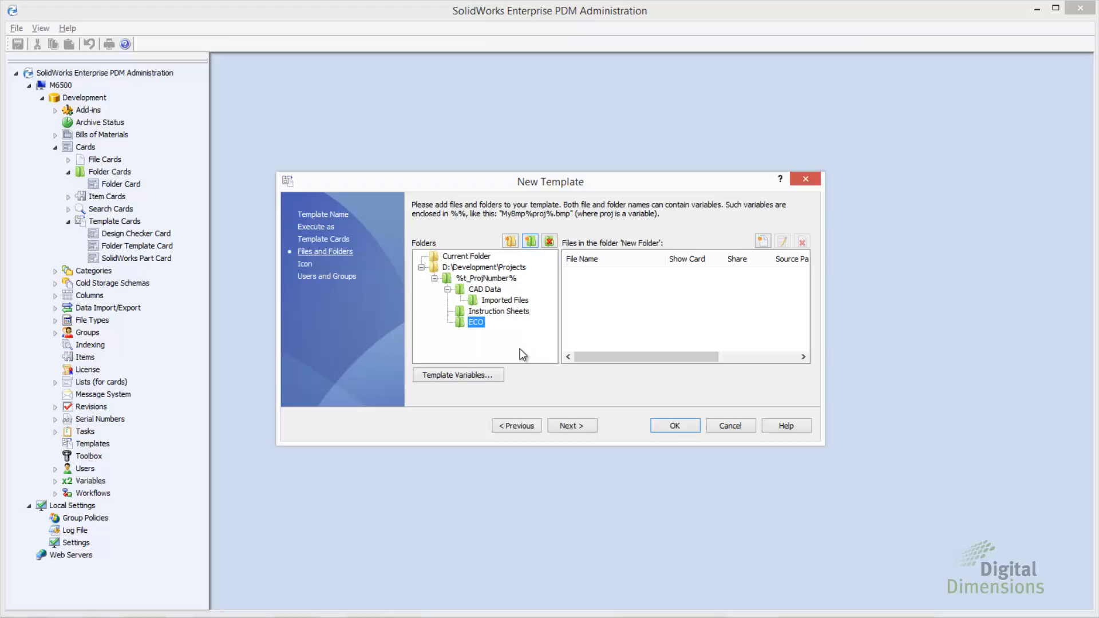
# In the %t_ProjNumber% folder's properties, copy t_Author, t_CustomerName and t_Date to the folder card variables Author, Customer Name and Date.
pyautogui.click(503, 278)
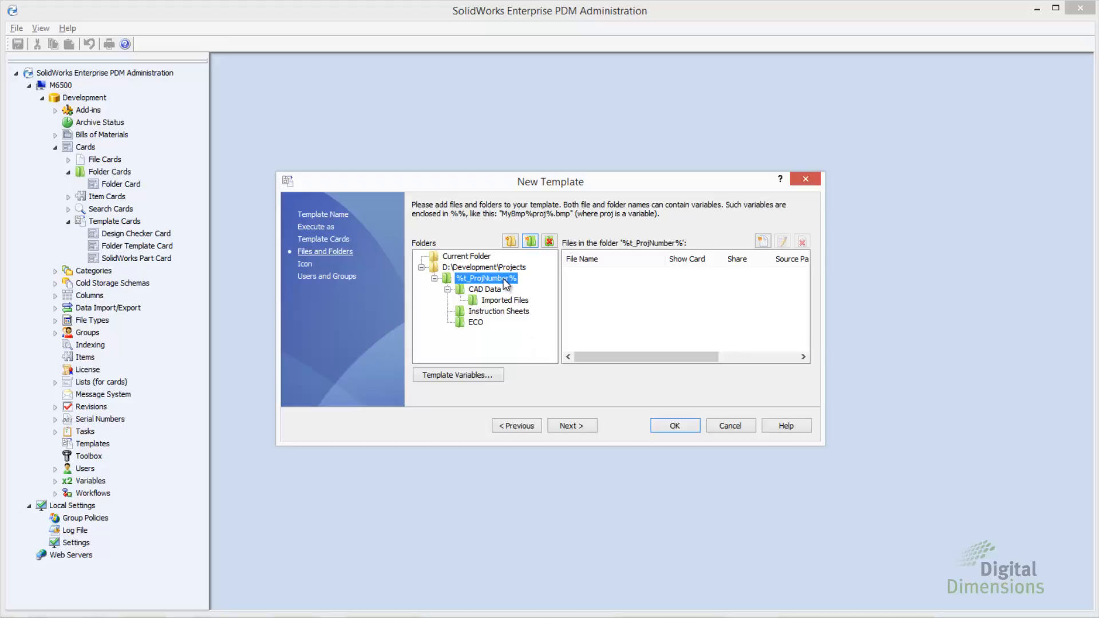
pyautogui.rightClick(503, 278)
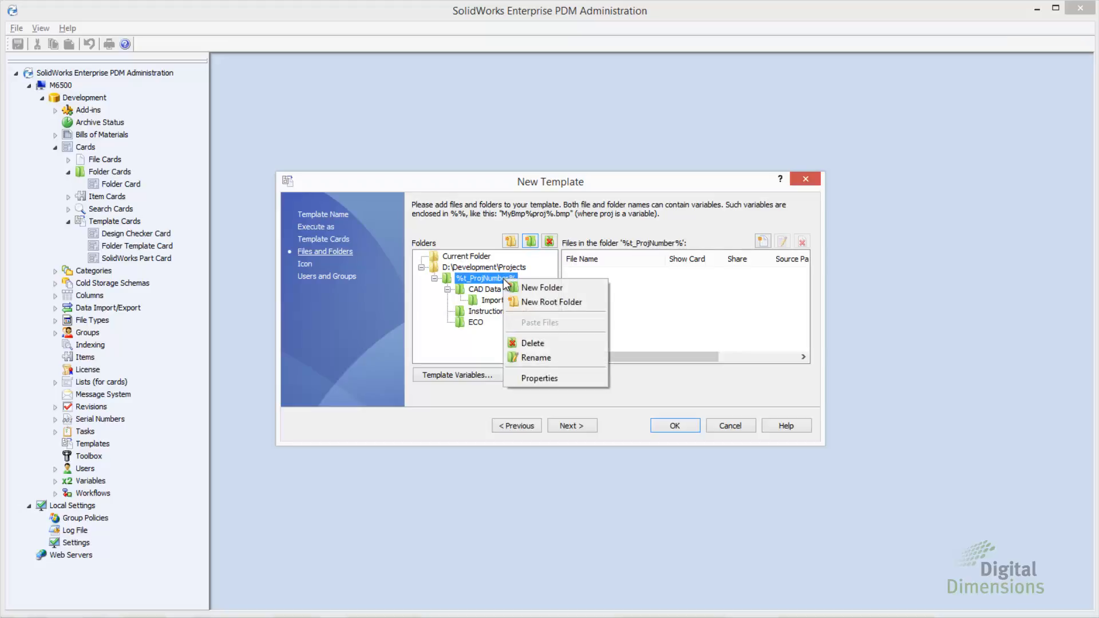
pyautogui.click(552, 378)
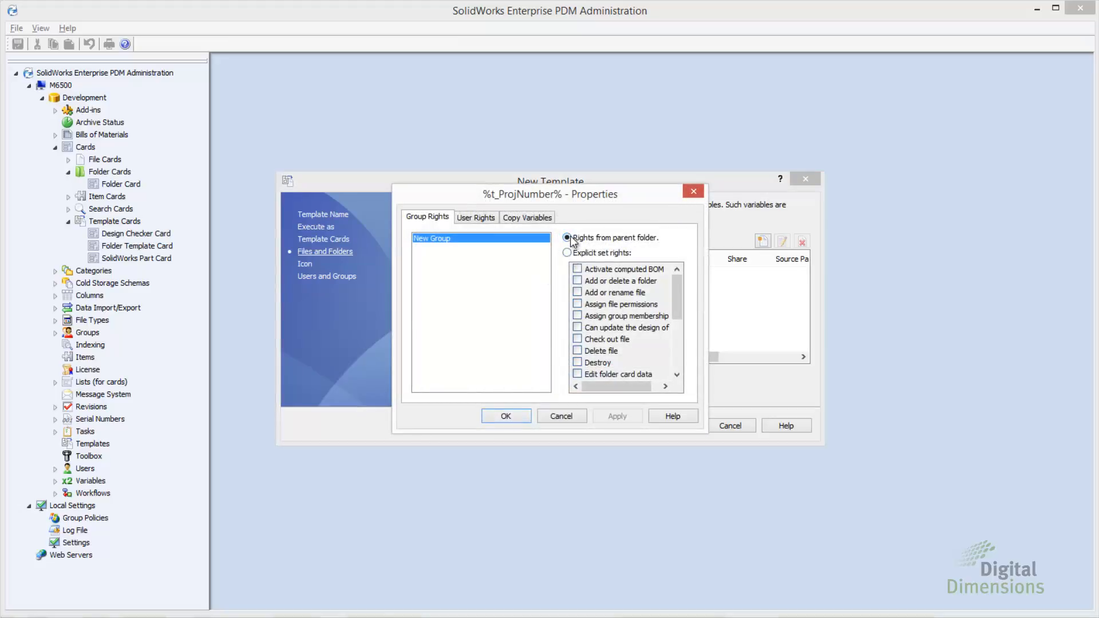
pyautogui.click(470, 217)
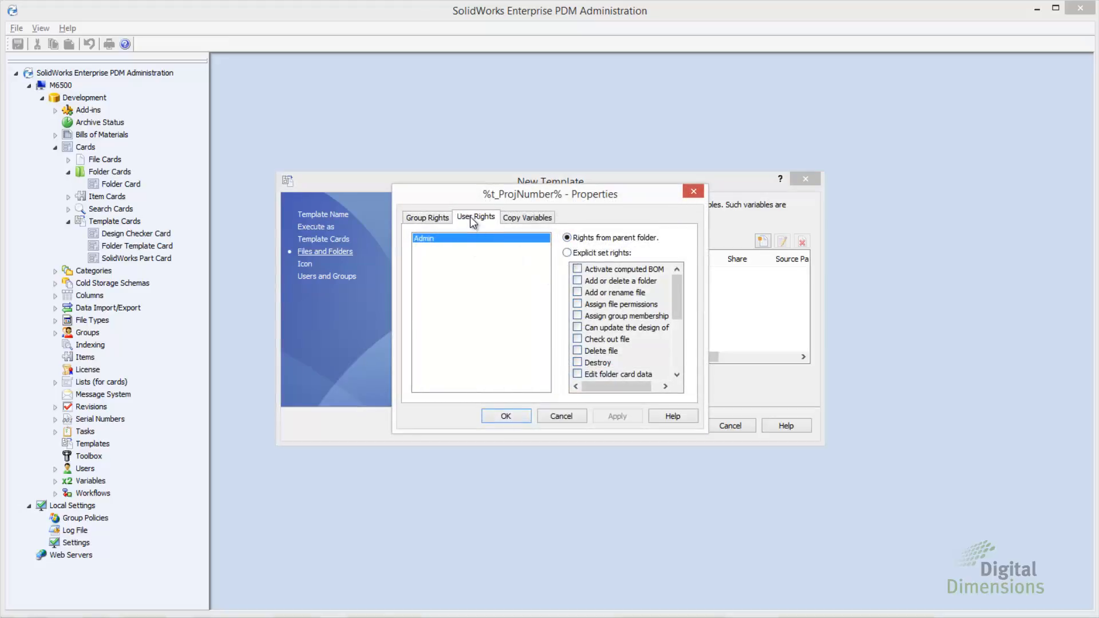
pyautogui.click(511, 220)
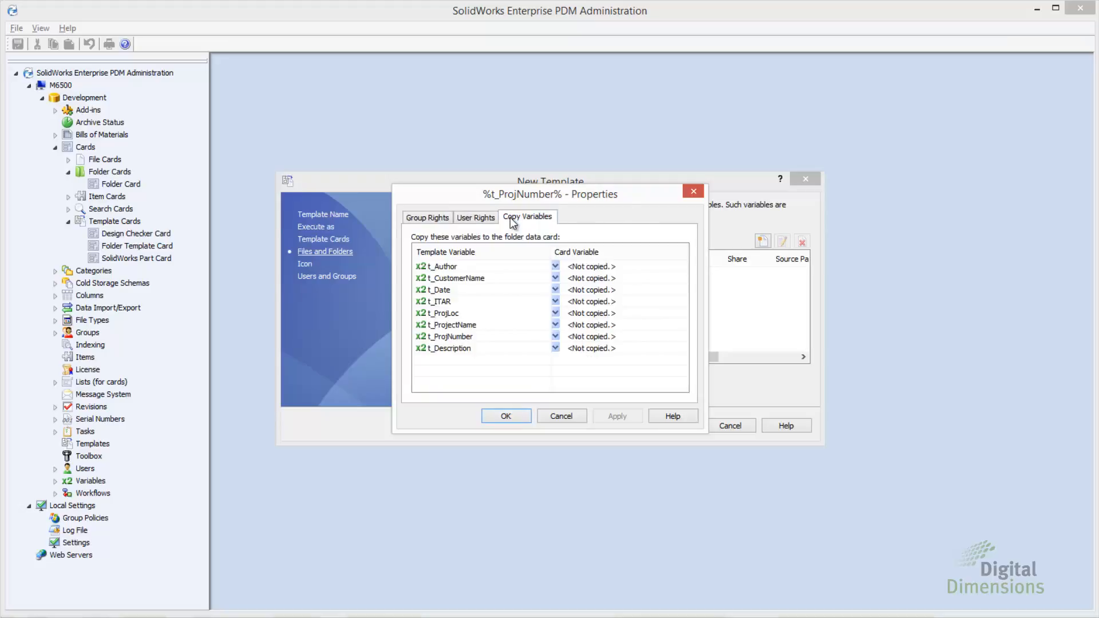
pyautogui.click(555, 266)
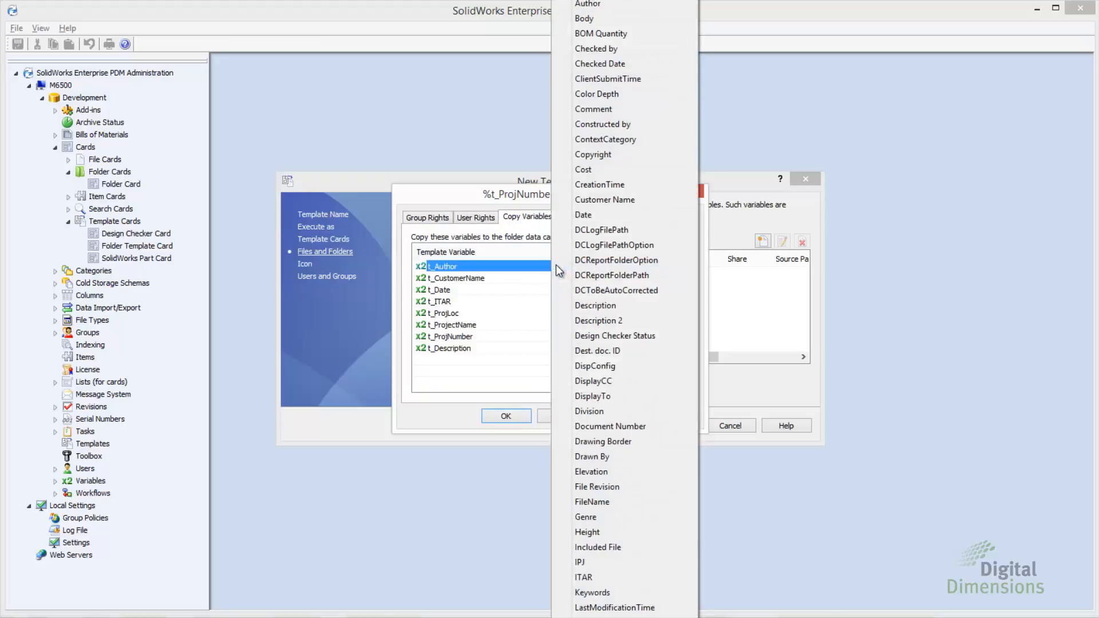
pyautogui.click(589, 4)
pyautogui.click(555, 278)
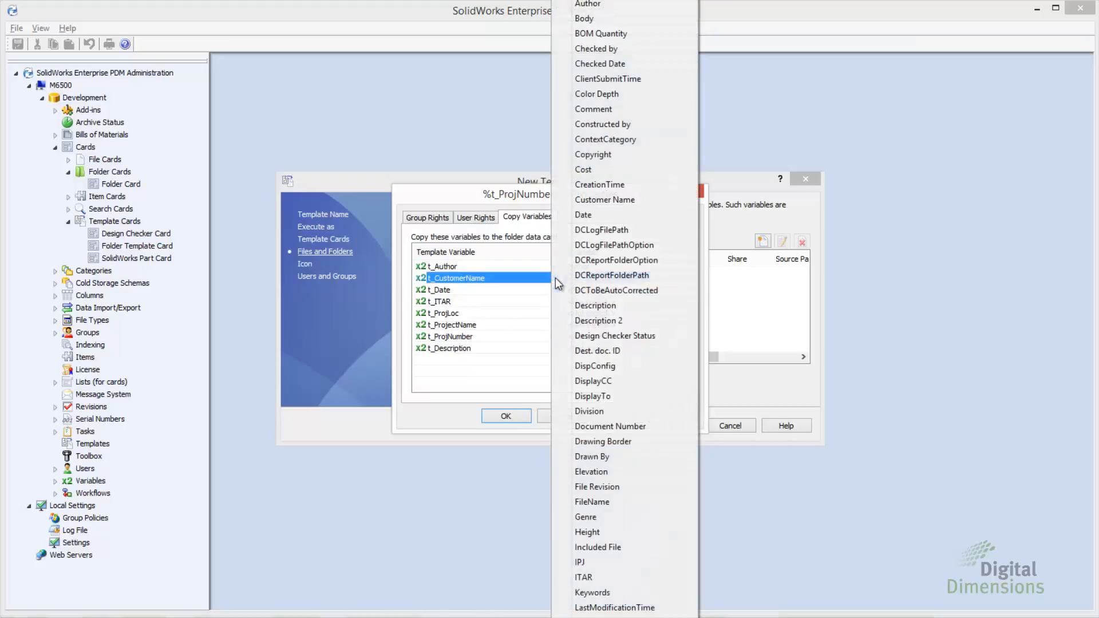
pyautogui.click(625, 207)
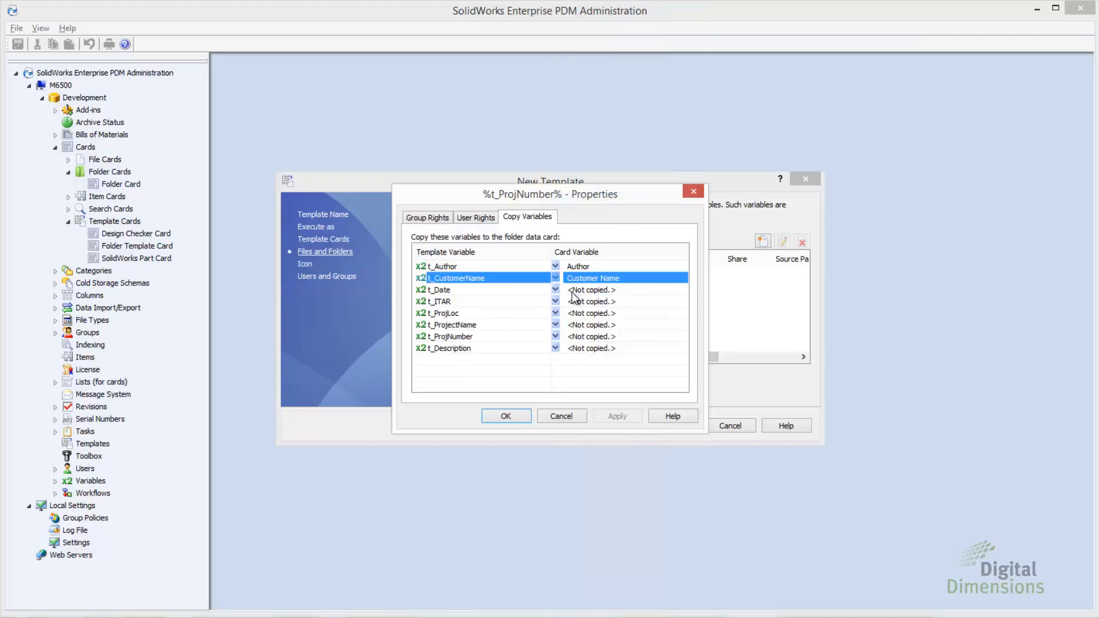
pyautogui.click(555, 290)
pyautogui.click(590, 215)
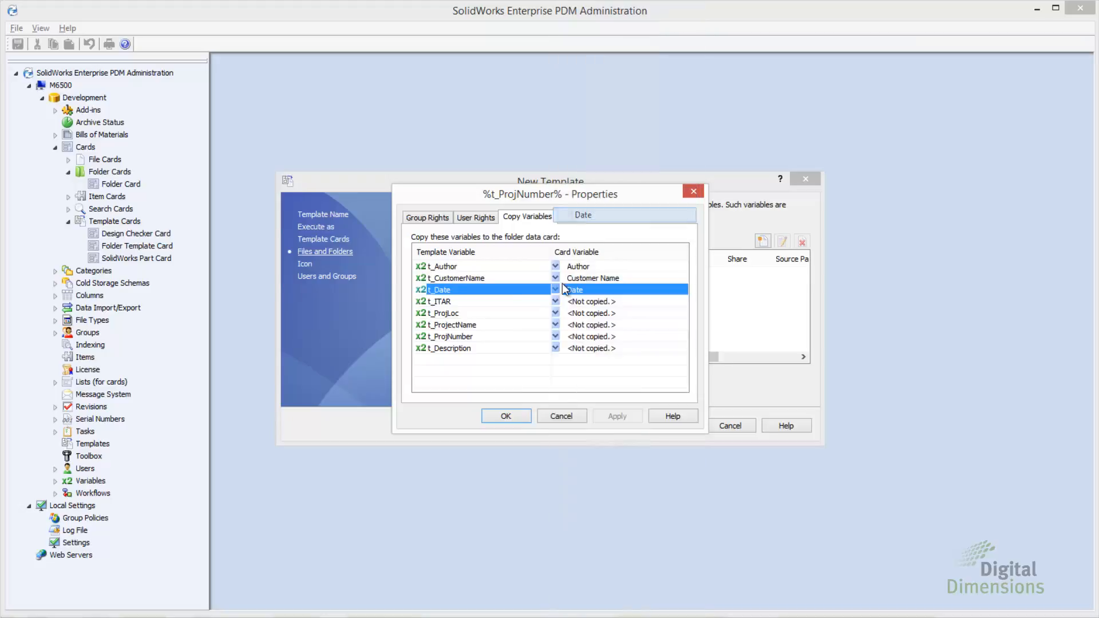
# Copy t_ITAR and t_ProjLoc to the folder card variables ITAR and Project Location.
pyautogui.click(556, 302)
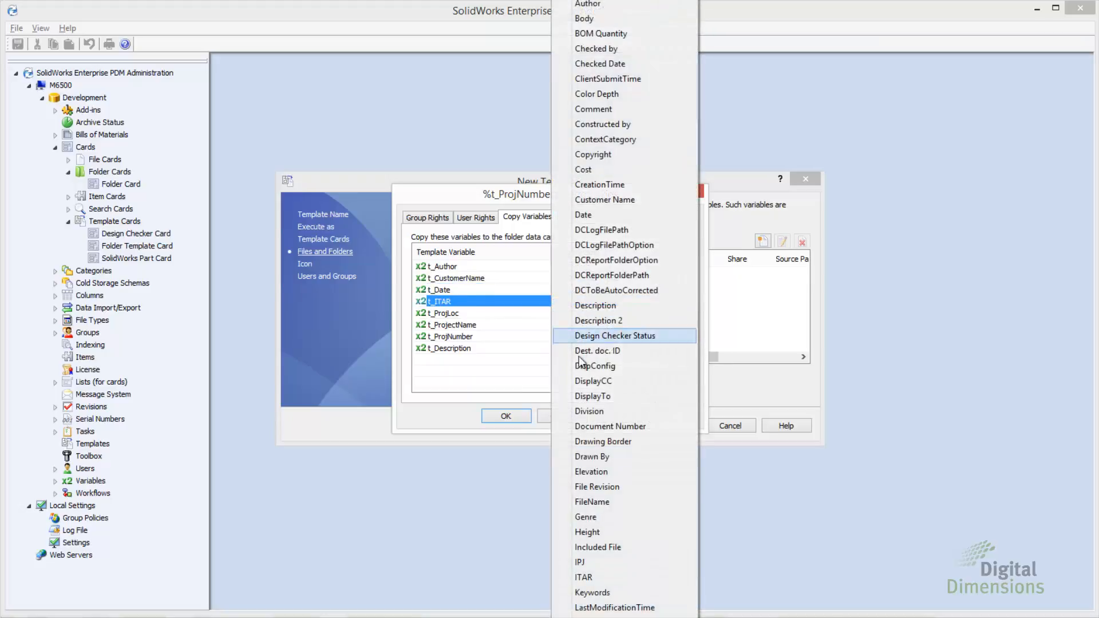
pyautogui.click(598, 576)
pyautogui.click(555, 313)
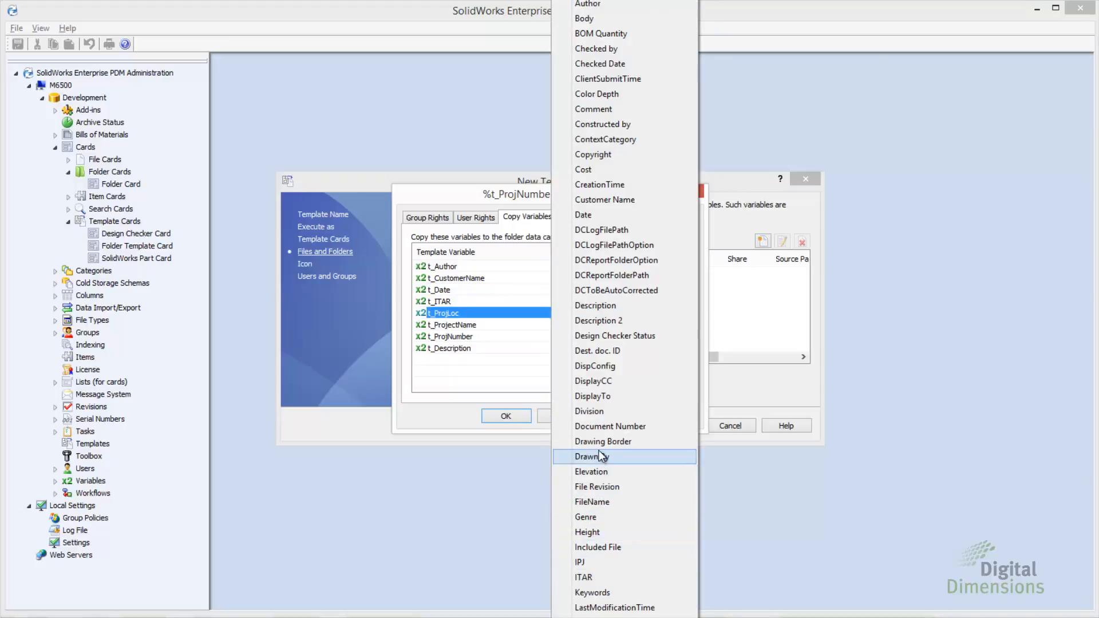
pyautogui.moveTo(605, 616)
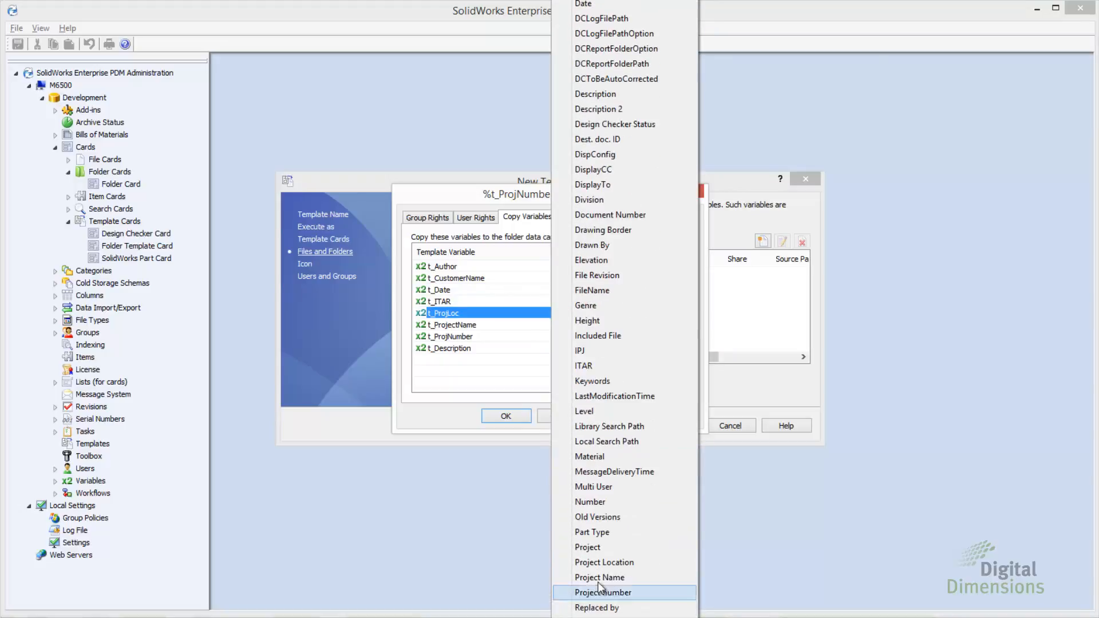
pyautogui.click(598, 562)
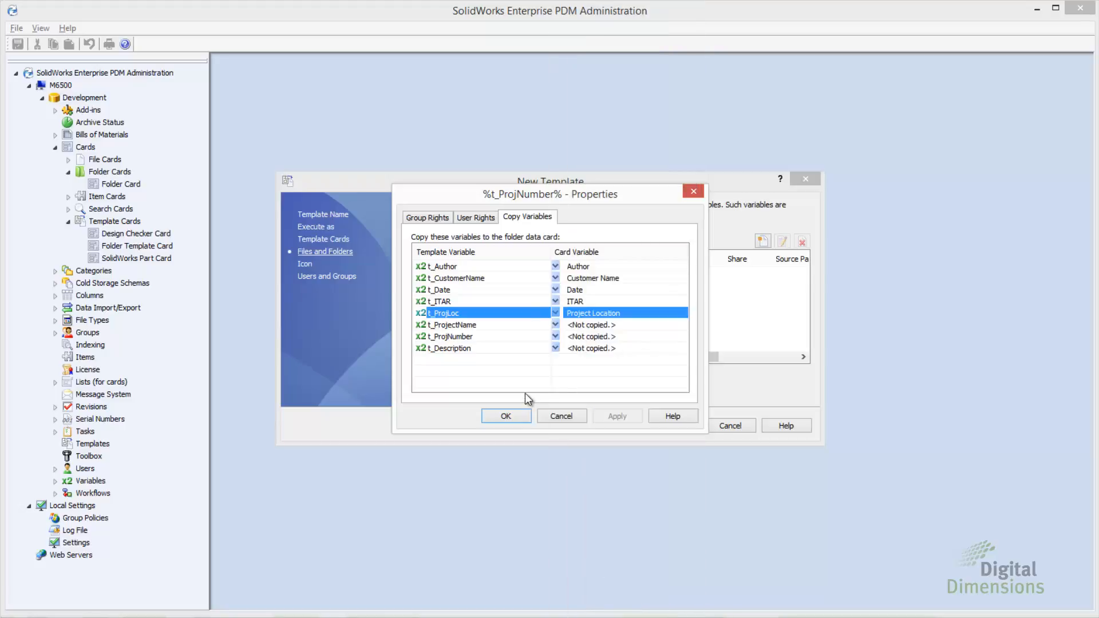
# Copy t_ProjectName and t_ProjNumber to the folder card variables Project Name and Project number.
pyautogui.click(557, 326)
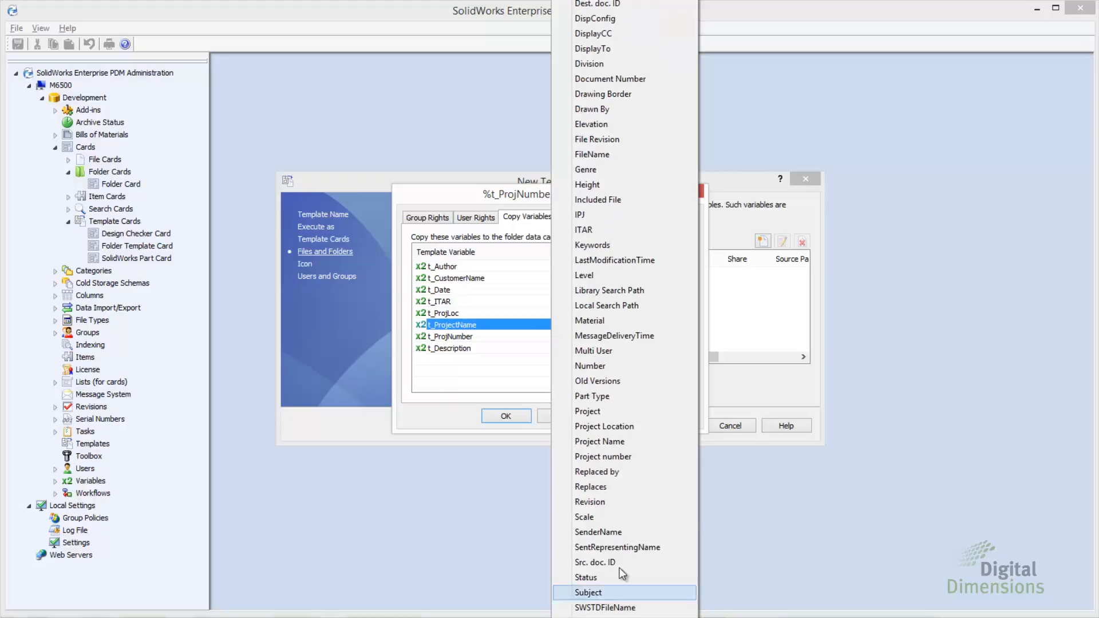
pyautogui.click(598, 442)
pyautogui.click(555, 337)
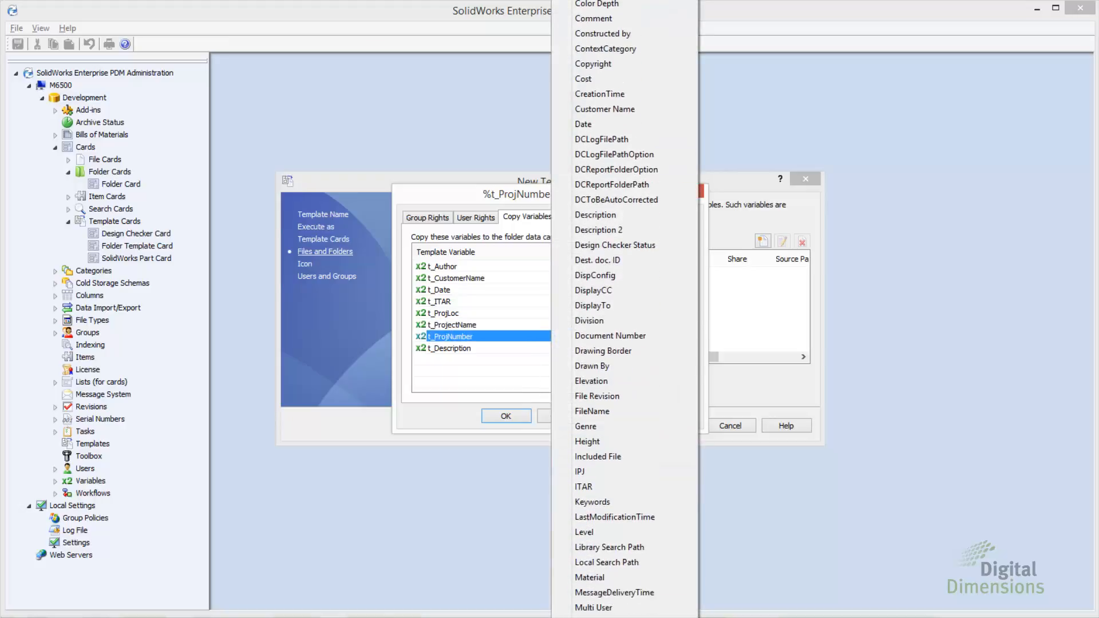
pyautogui.click(607, 562)
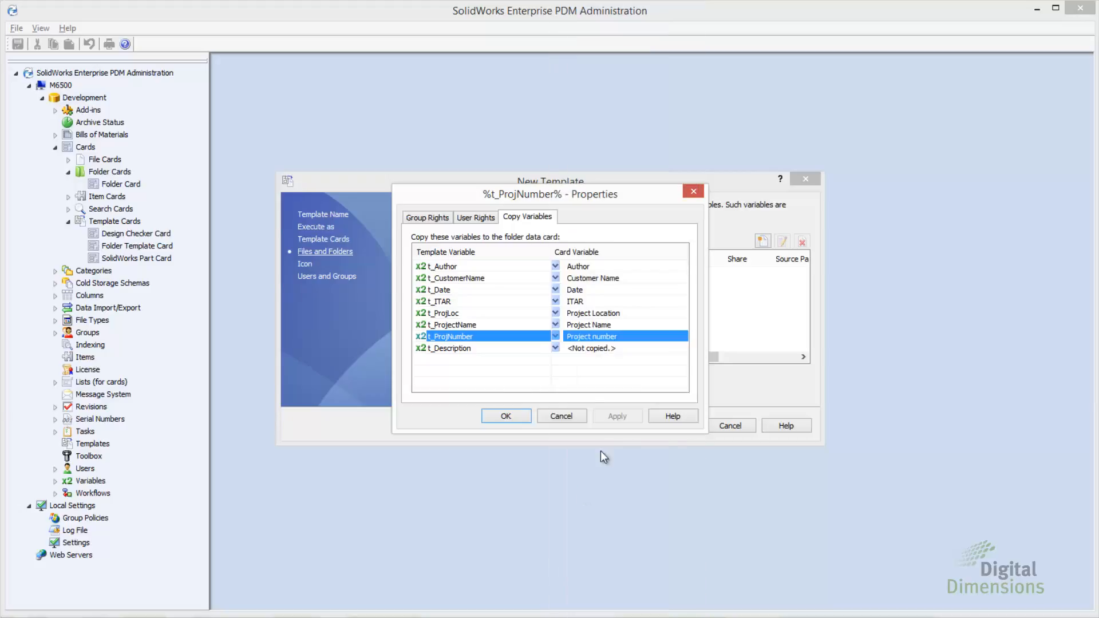
# Copy t_Description to the folder card variable Description and accept the %t_ProjNumber% folder's properties.
pyautogui.click(556, 348)
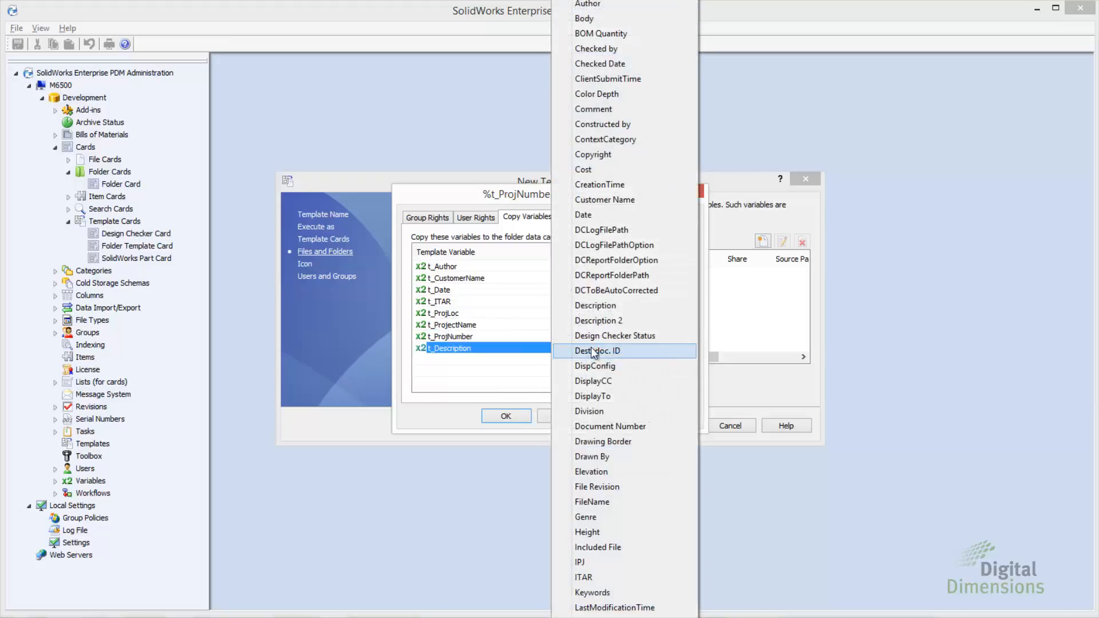
pyautogui.click(599, 305)
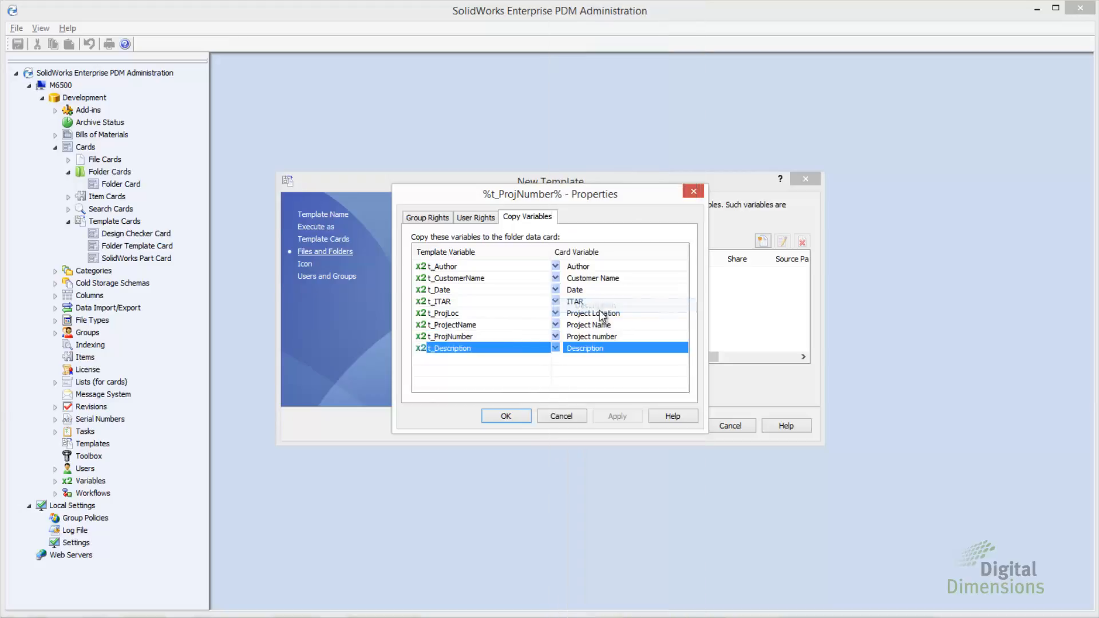
pyautogui.click(510, 416)
# Use the .cat file extension's icon for the template.
pyautogui.click(572, 425)
pyautogui.click(665, 283)
pyautogui.moveTo(667, 314); pyautogui.dragTo(665, 344)
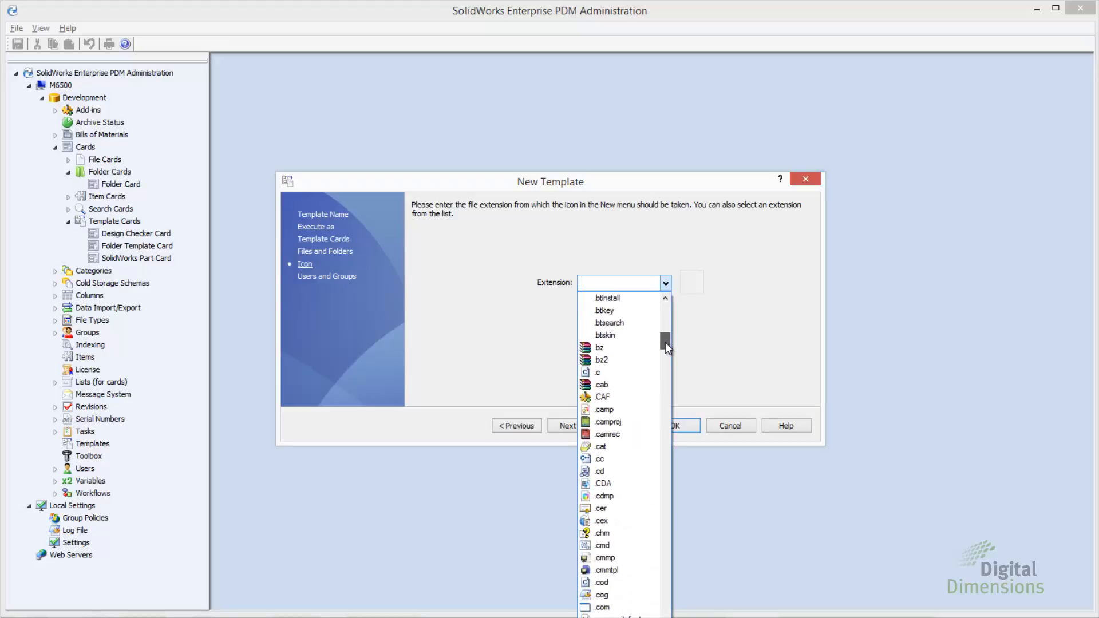
pyautogui.click(624, 448)
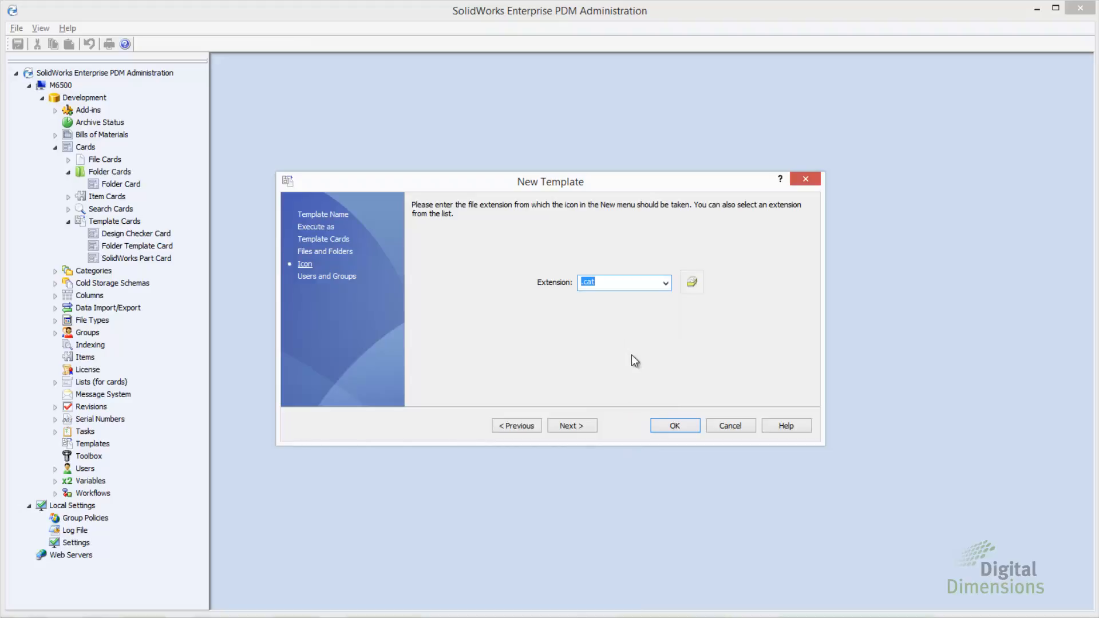
# Allow the New Group user group and the Admin user to use the template, and finish creating it.
pyautogui.click(583, 425)
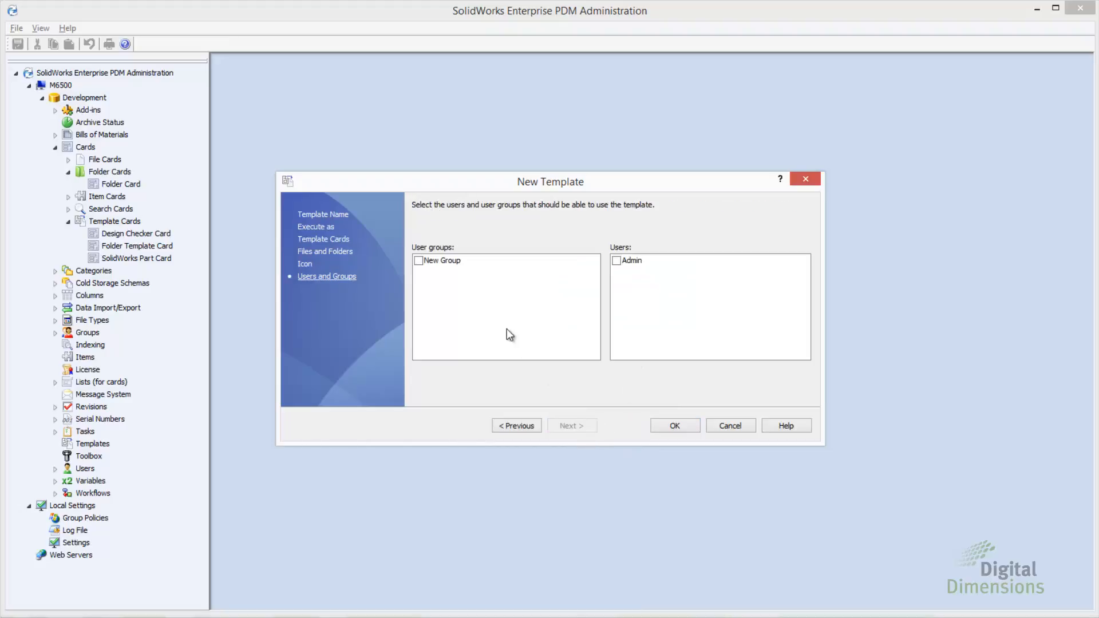
pyautogui.click(426, 261)
pyautogui.click(617, 260)
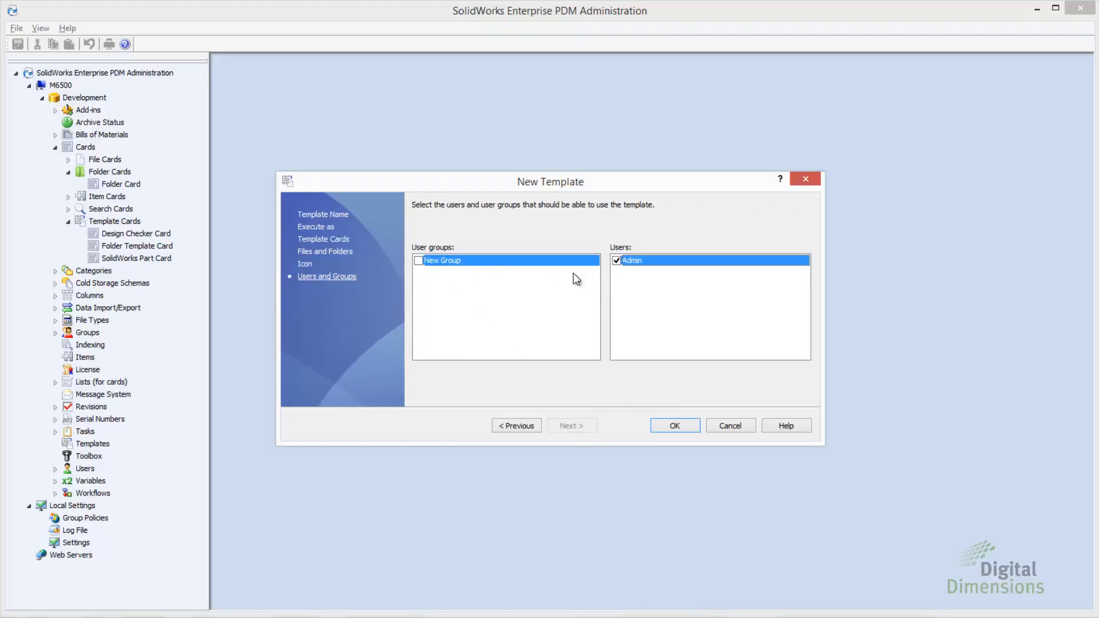
pyautogui.click(418, 261)
pyautogui.click(674, 425)
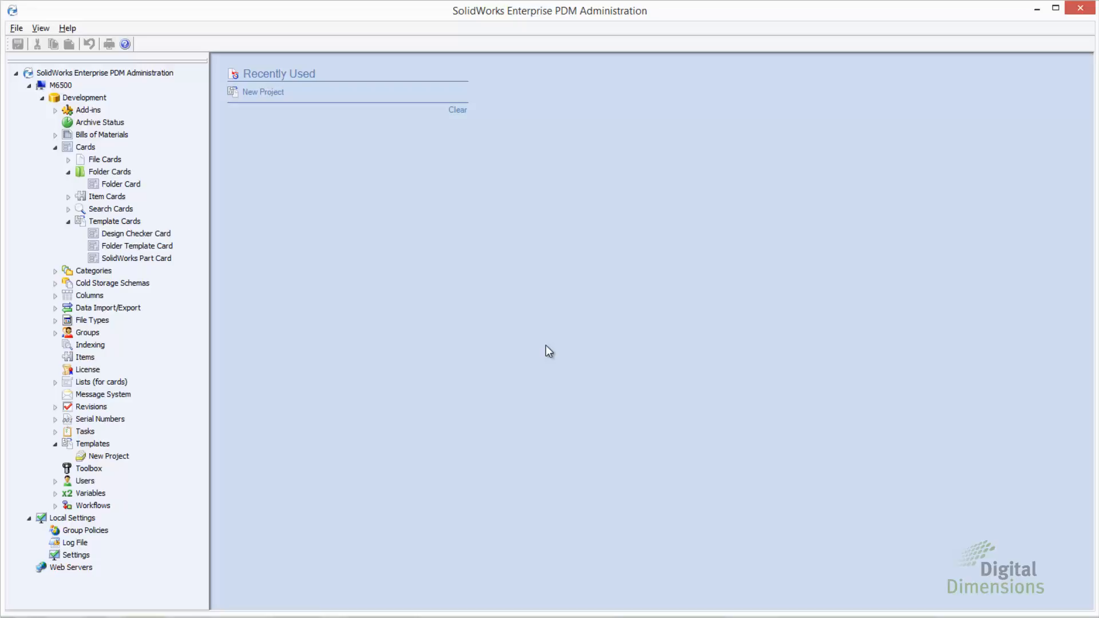
# Switch to the vault's file explorer window and start a New Project from the template in the Development root folder.
pyautogui.hotkey('alt', 'Tab')
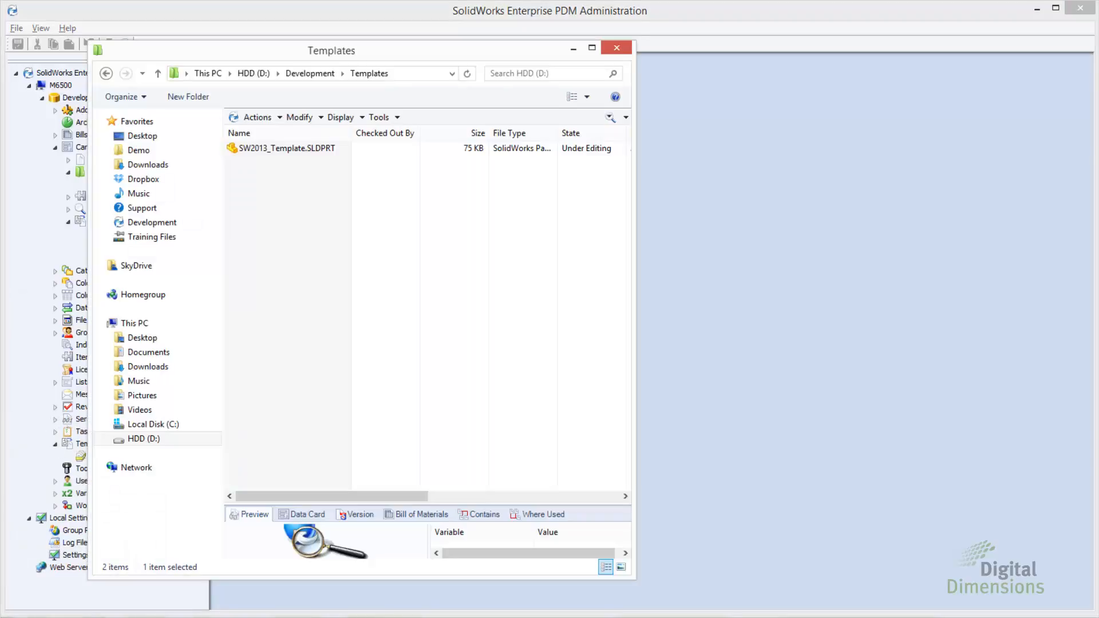
pyautogui.click(317, 74)
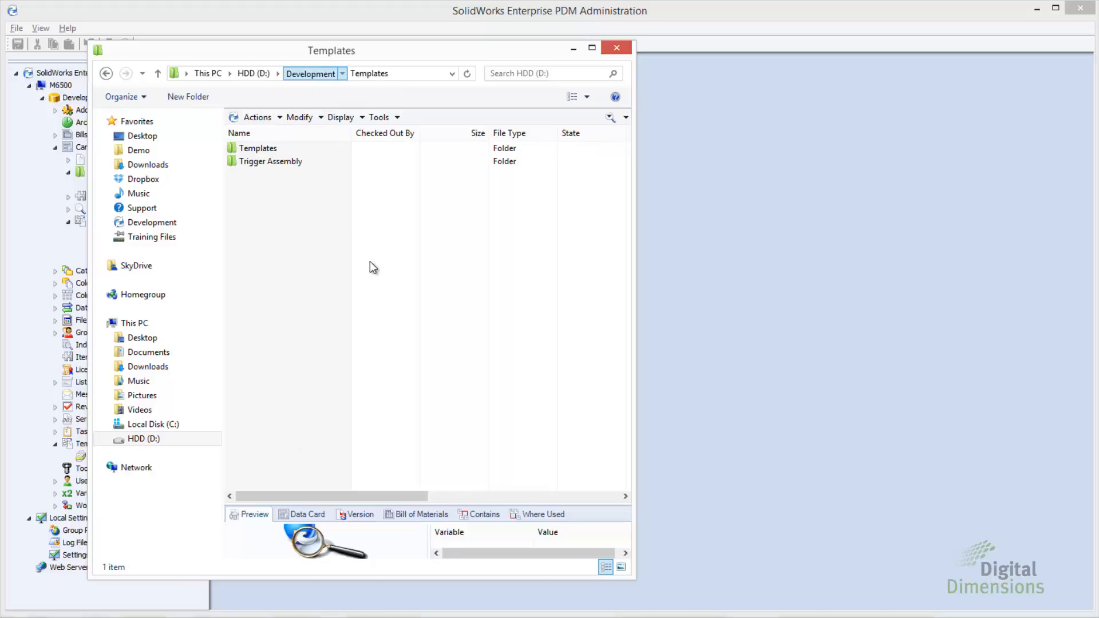
pyautogui.rightClick(283, 217)
pyautogui.moveTo(345, 356)
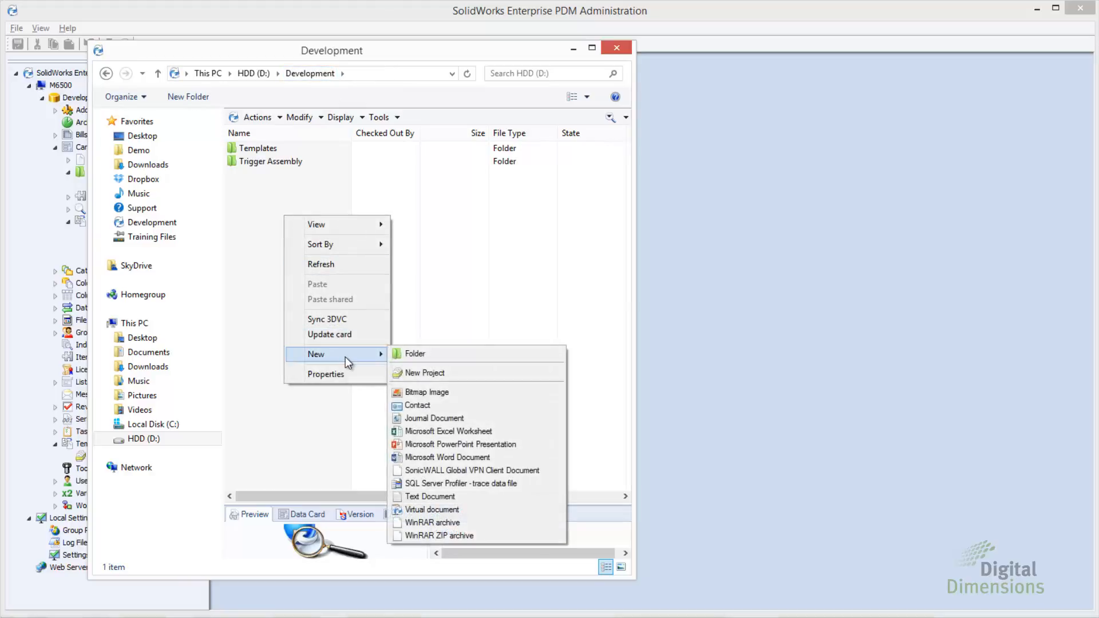
pyautogui.click(425, 373)
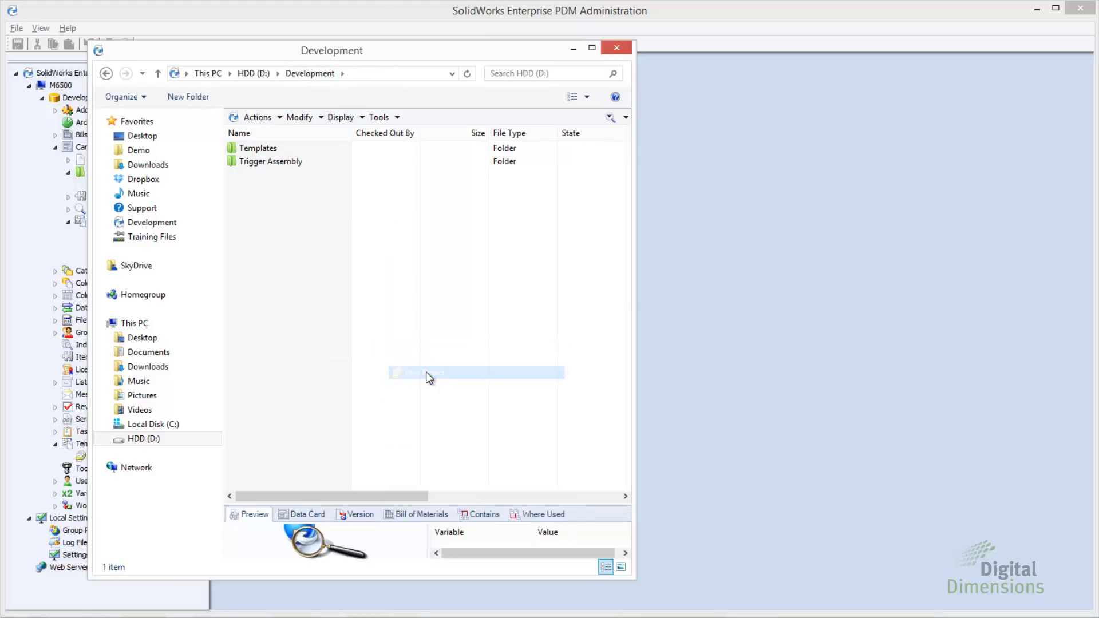
# Enter "Example Project Name" as the project name and "Digital Dimensions" as the customer.
pyautogui.click(263, 297)
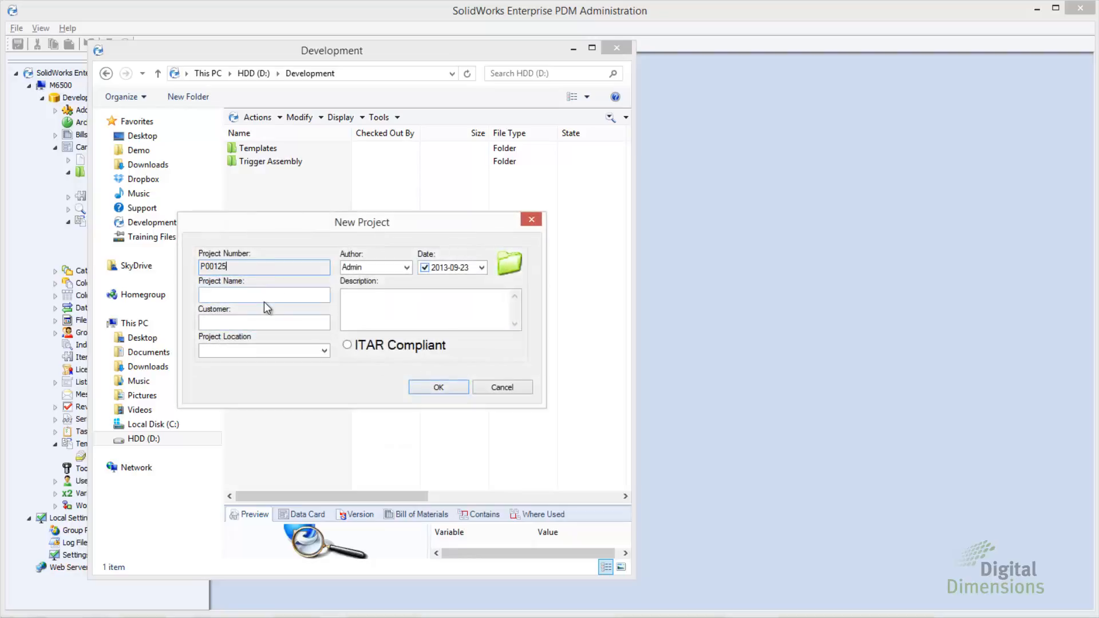
pyautogui.write('Example Project Name')
pyautogui.press('Tab')
pyautogui.press('Tab')
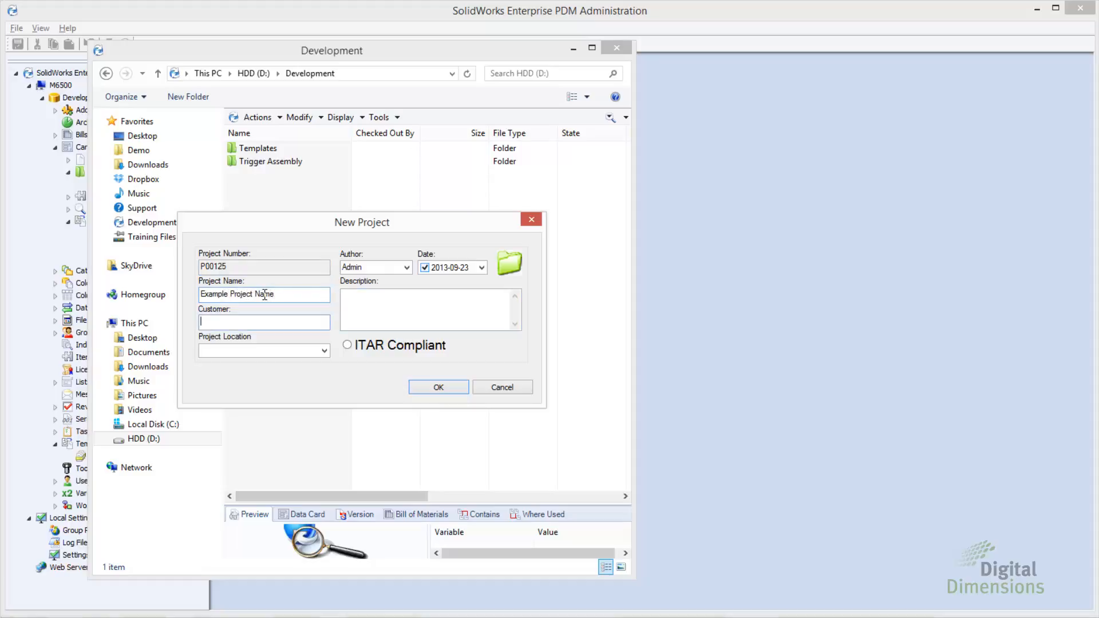
pyautogui.write('Digital Dimensions')
# Set the location to Tempe, AZ, mark the project ITAR Compliant, describe it as "Example Description" and create it.
pyautogui.click(323, 351)
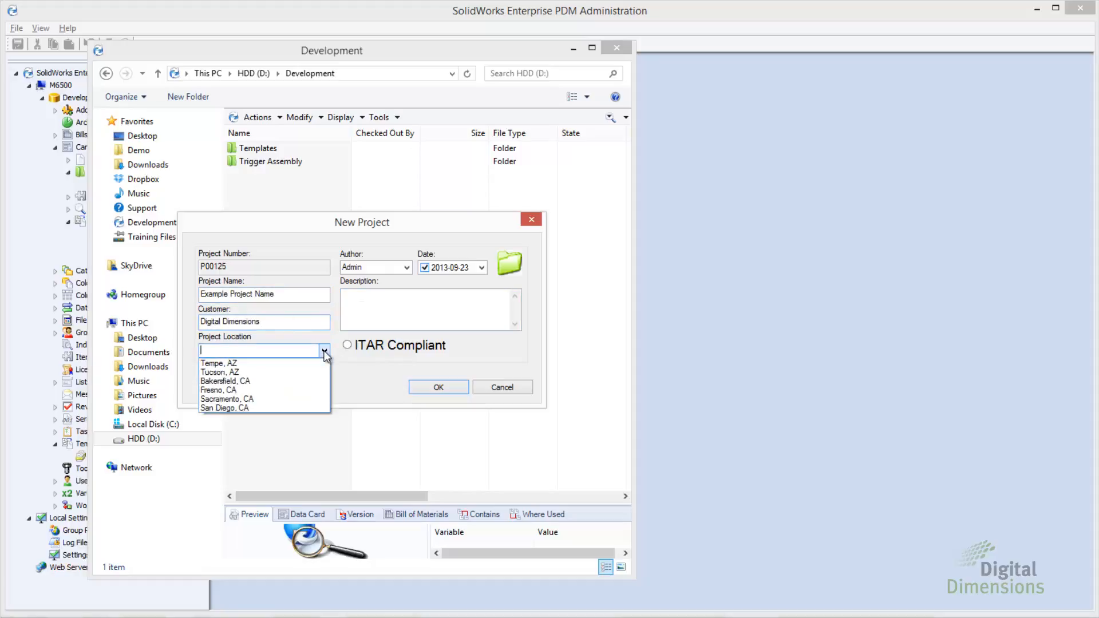
pyautogui.click(312, 363)
pyautogui.click(347, 344)
pyautogui.click(384, 314)
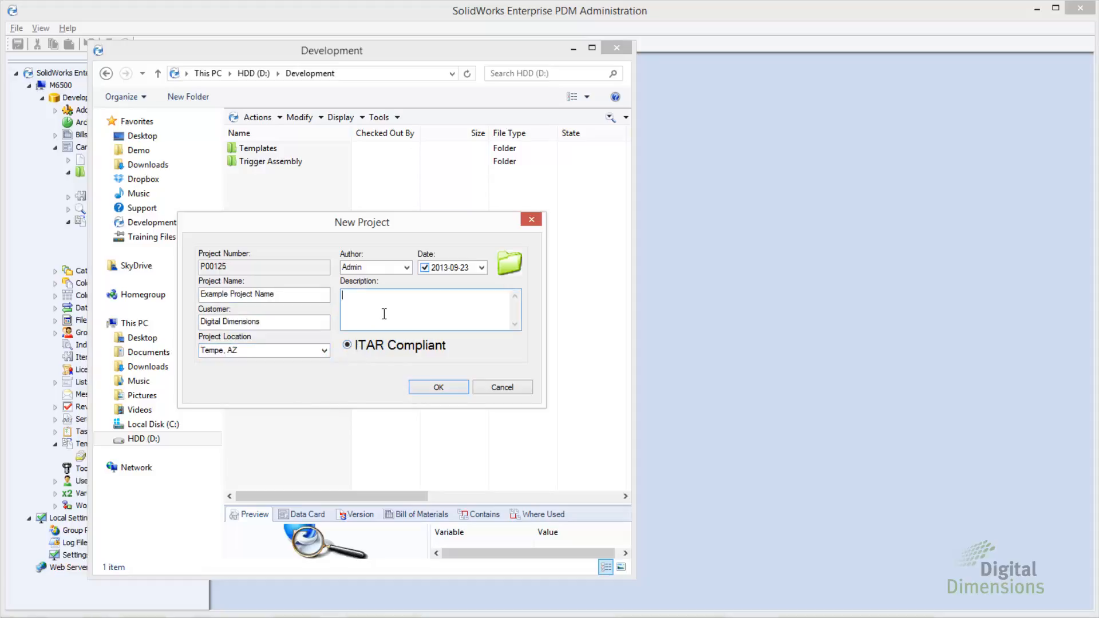
pyautogui.write('Example Description')
pyautogui.click(432, 388)
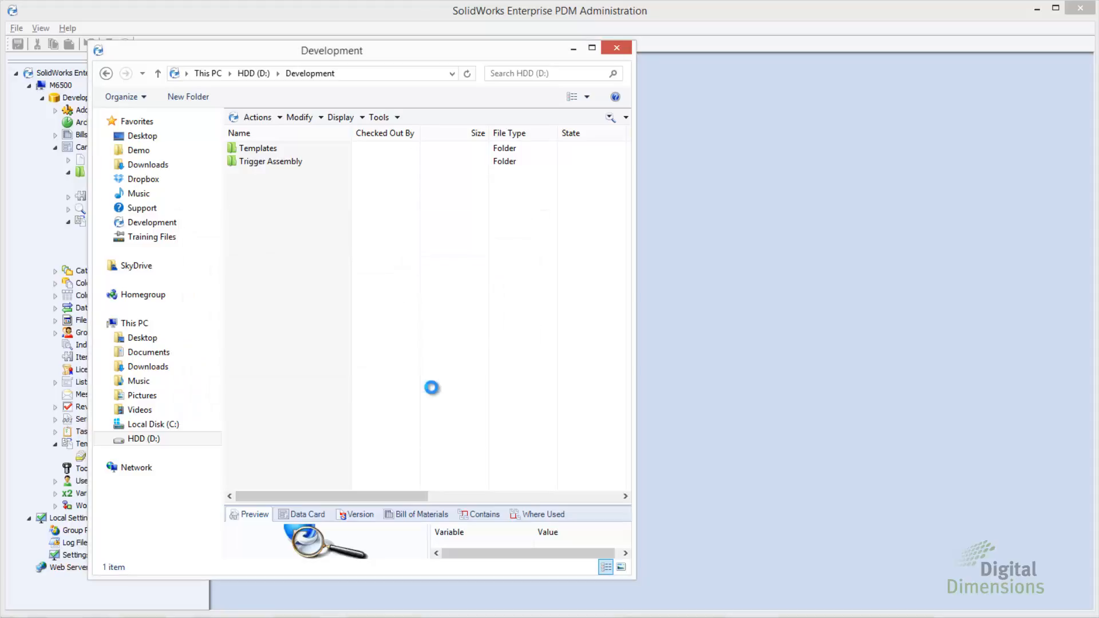
# Check the folder structure generated under Projects, including the P00125 subfolders and the contents of CAD Data.
pyautogui.click(349, 321)
pyautogui.doubleClick(256, 175)
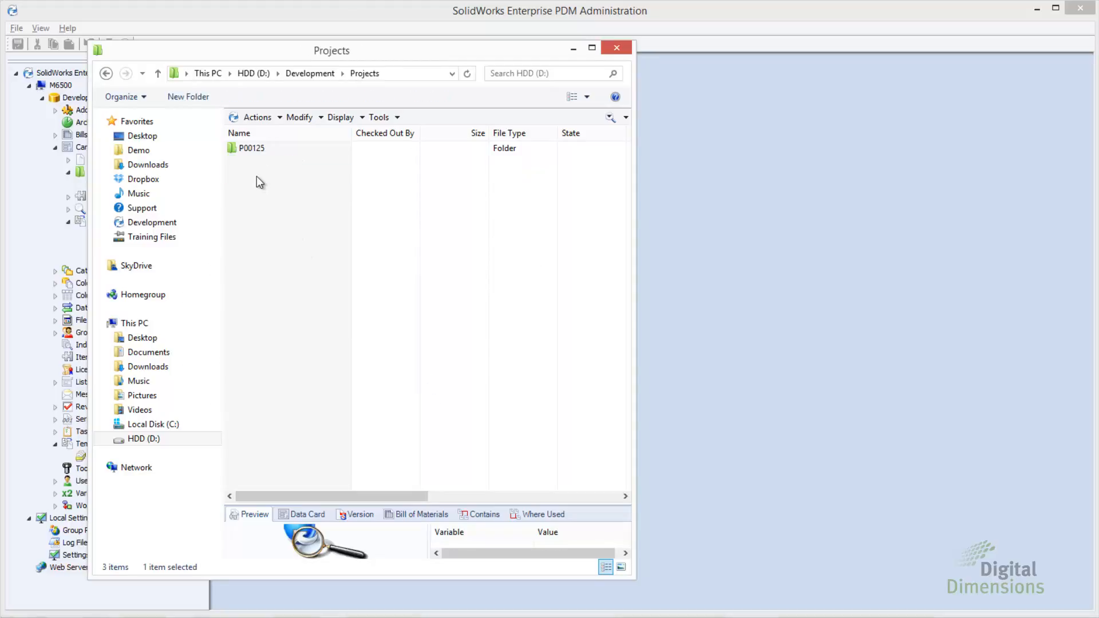
pyautogui.doubleClick(261, 152)
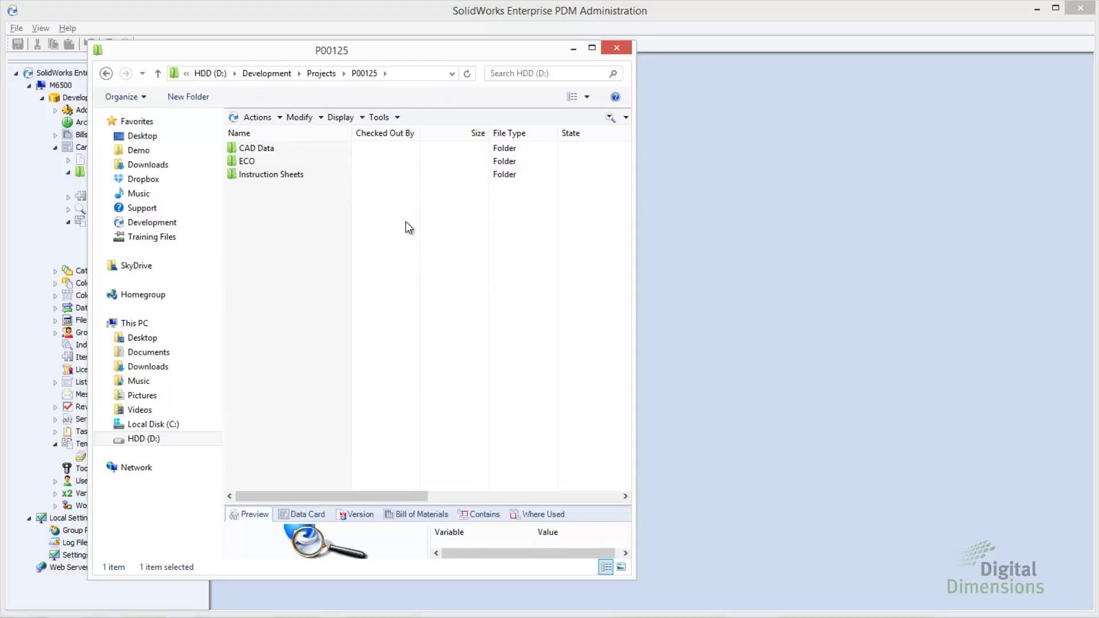
pyautogui.click(385, 73)
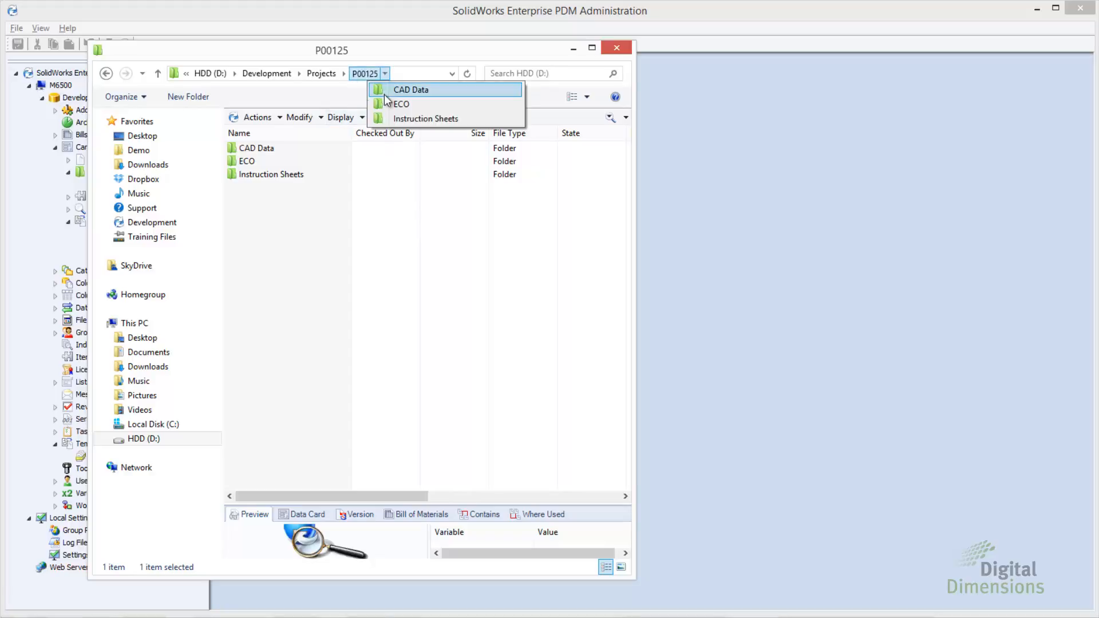
pyautogui.doubleClick(263, 148)
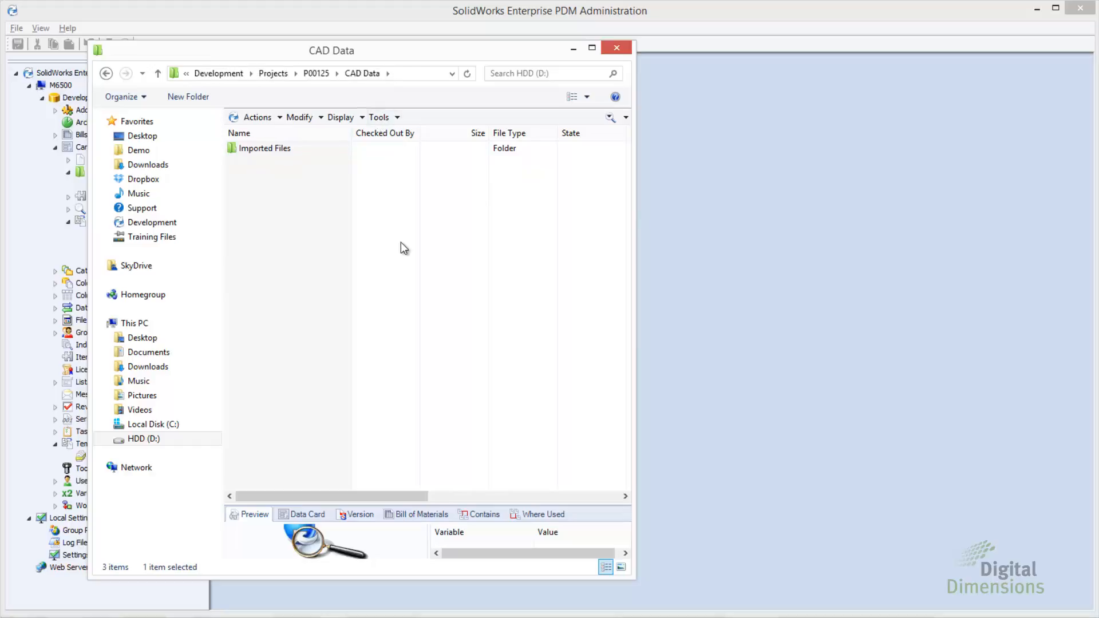
pyautogui.click(320, 74)
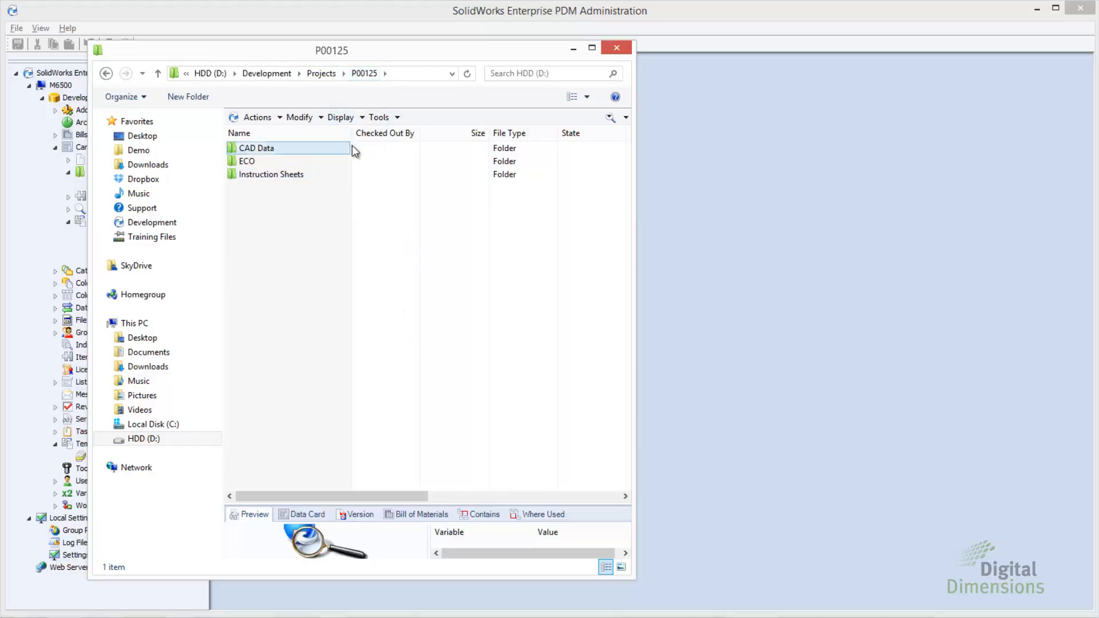
pyautogui.click(325, 74)
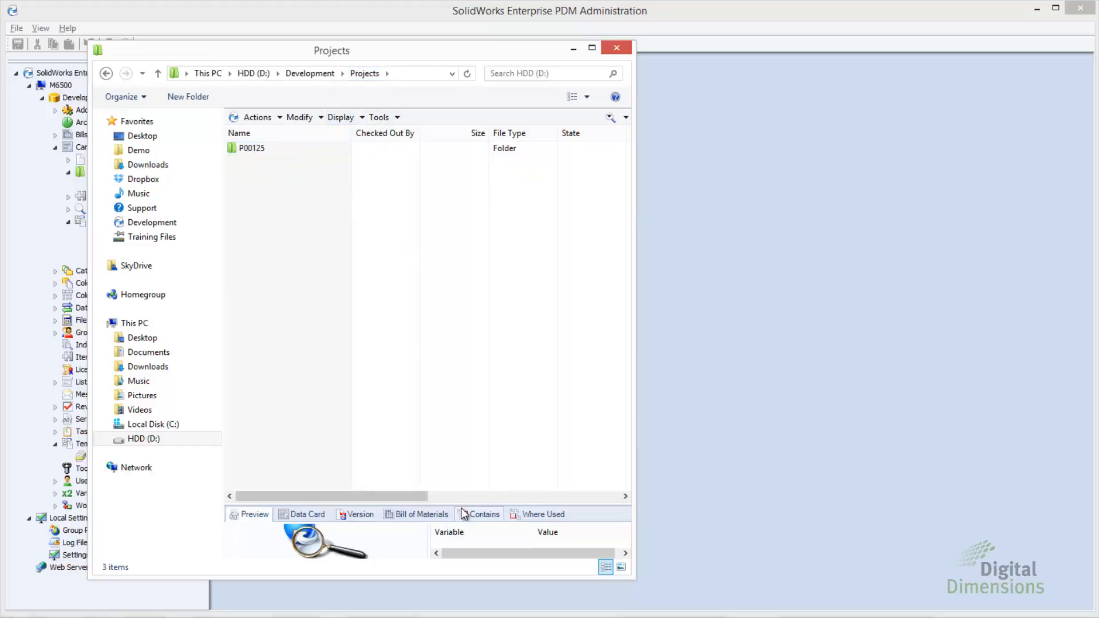
# Enlarge the file details area and review the P00125 folder's data card for the copied project values.
pyautogui.moveTo(458, 505); pyautogui.dragTo(452, 292)
pyautogui.click(255, 149)
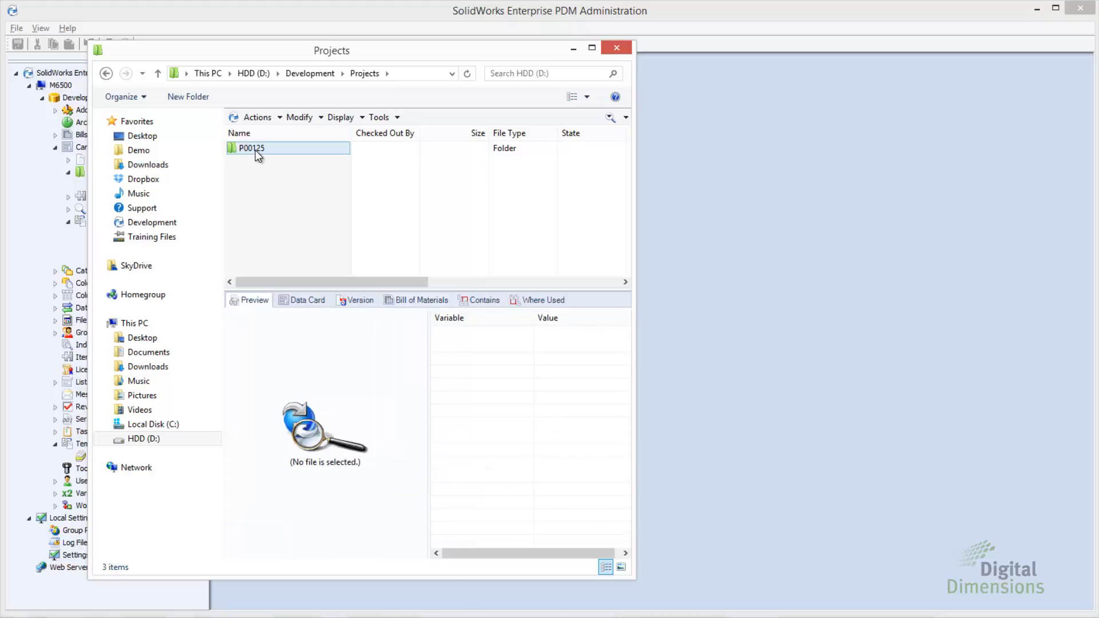
pyautogui.click(304, 300)
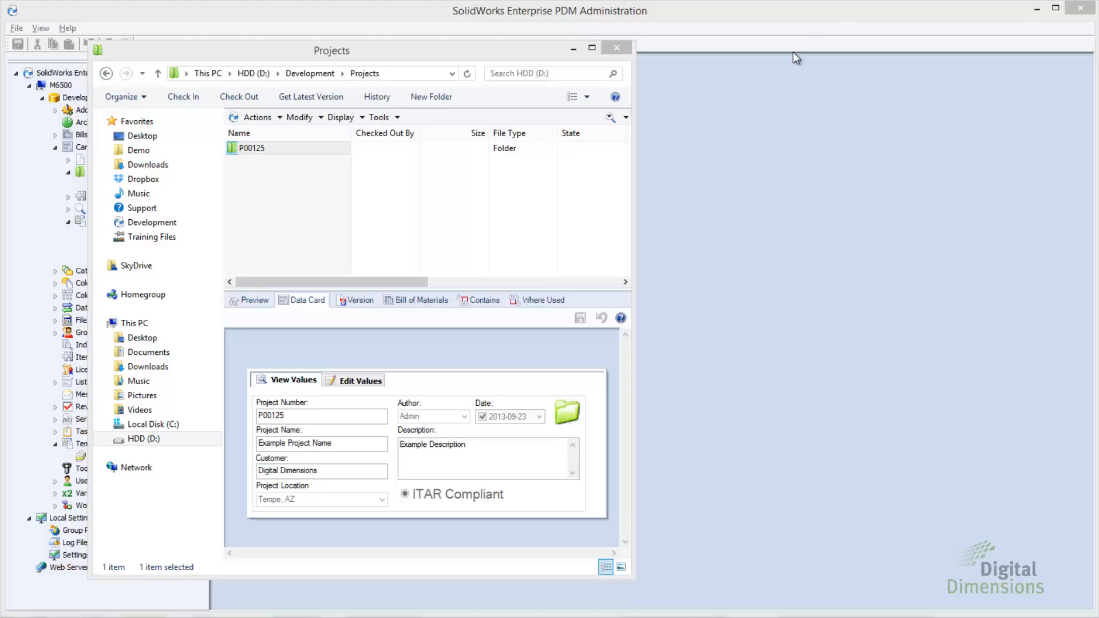
pyautogui.click(298, 74)
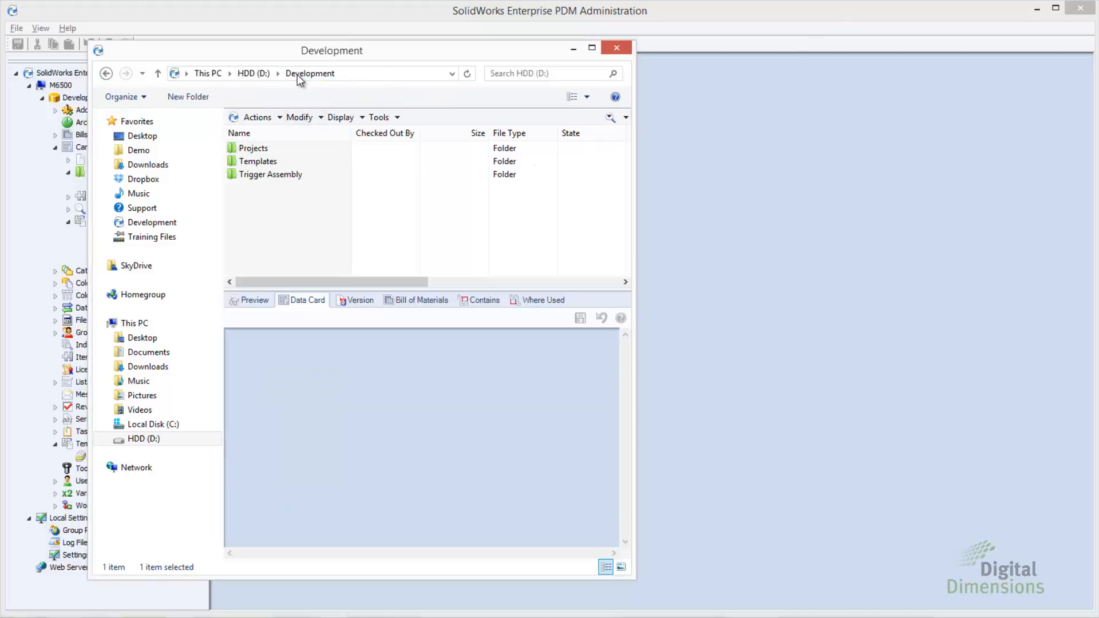
# Return to the Administration tool and open the New Project template for editing at its files and folders settings.
pyautogui.click(572, 50)
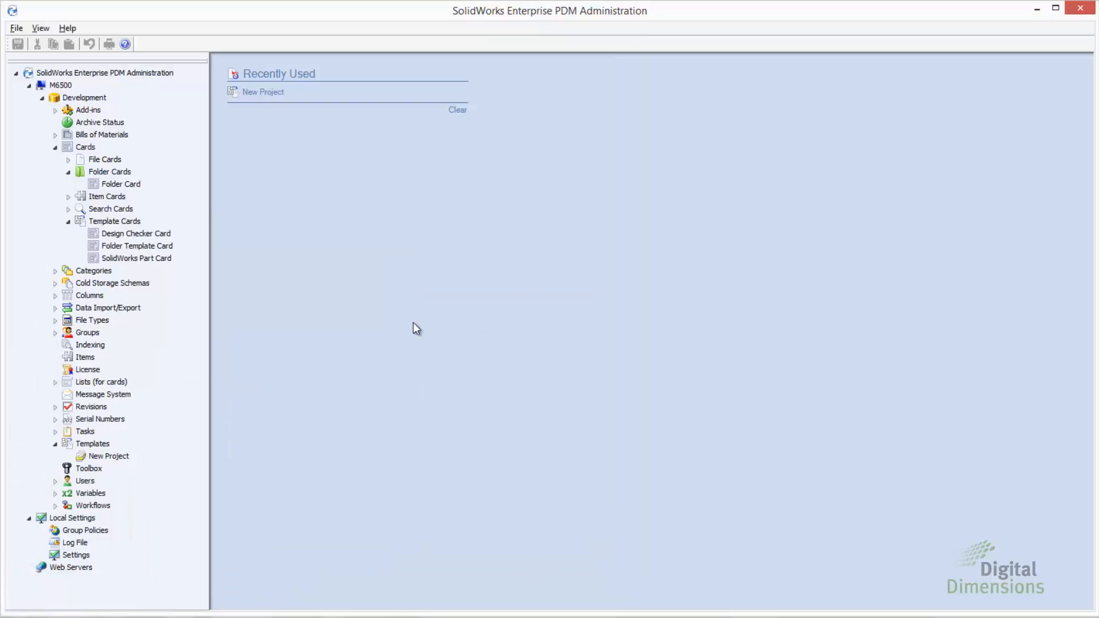
pyautogui.rightClick(108, 457)
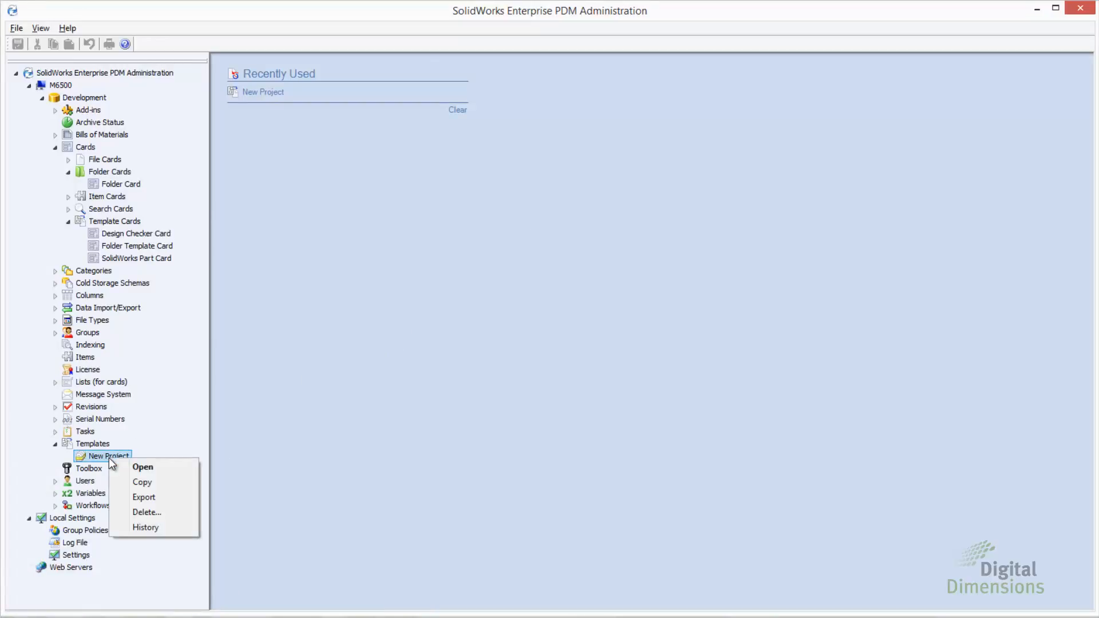
pyautogui.click(143, 469)
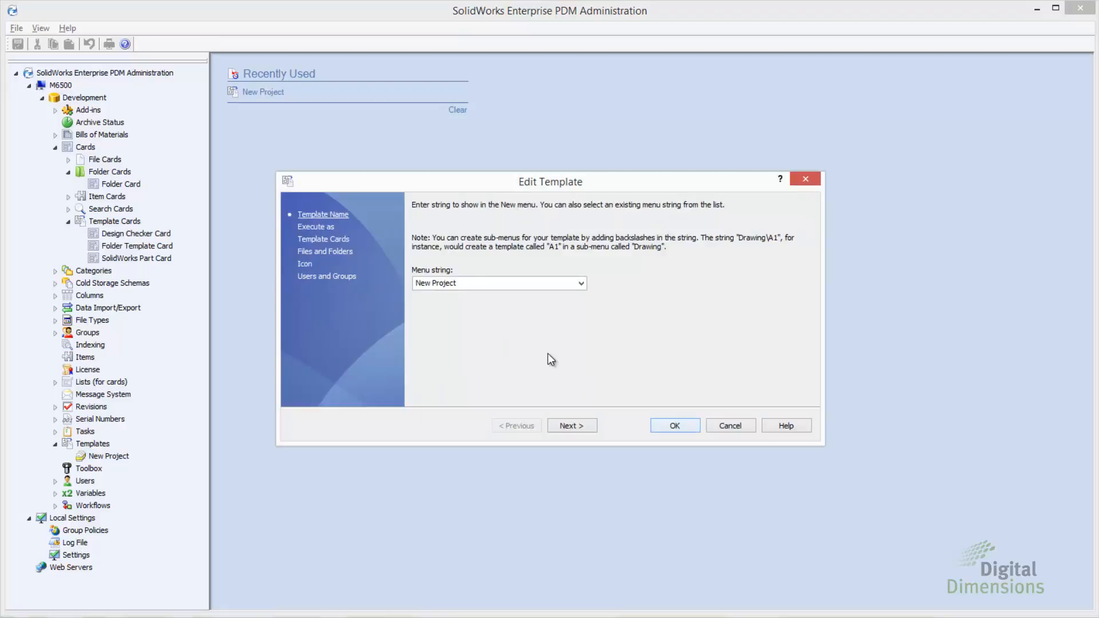
pyautogui.click(570, 426)
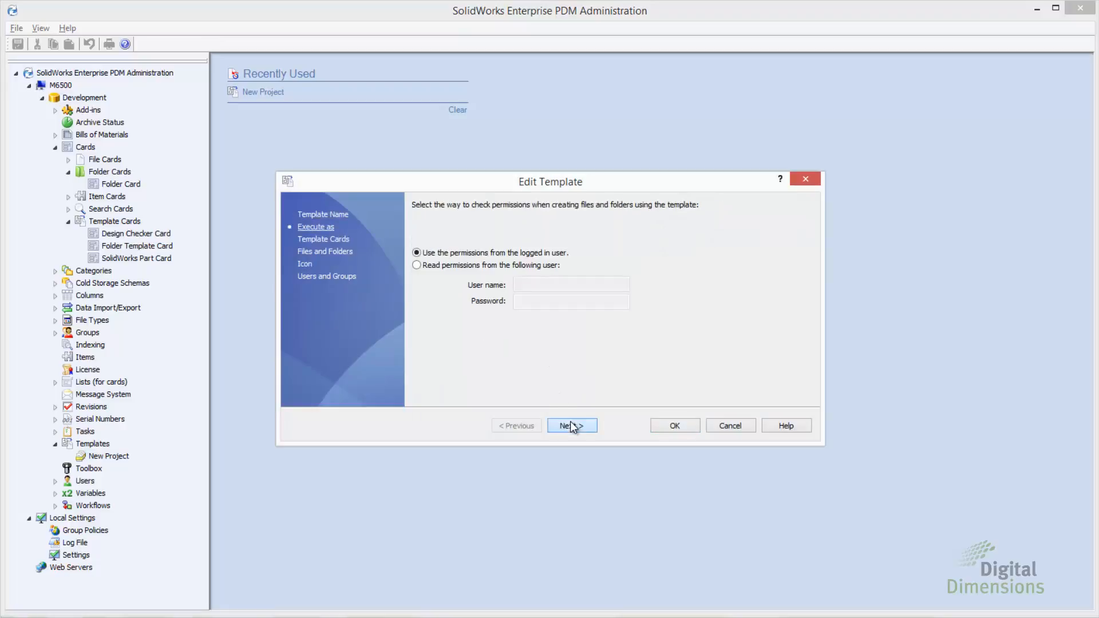
pyautogui.click(570, 425)
pyautogui.click(571, 425)
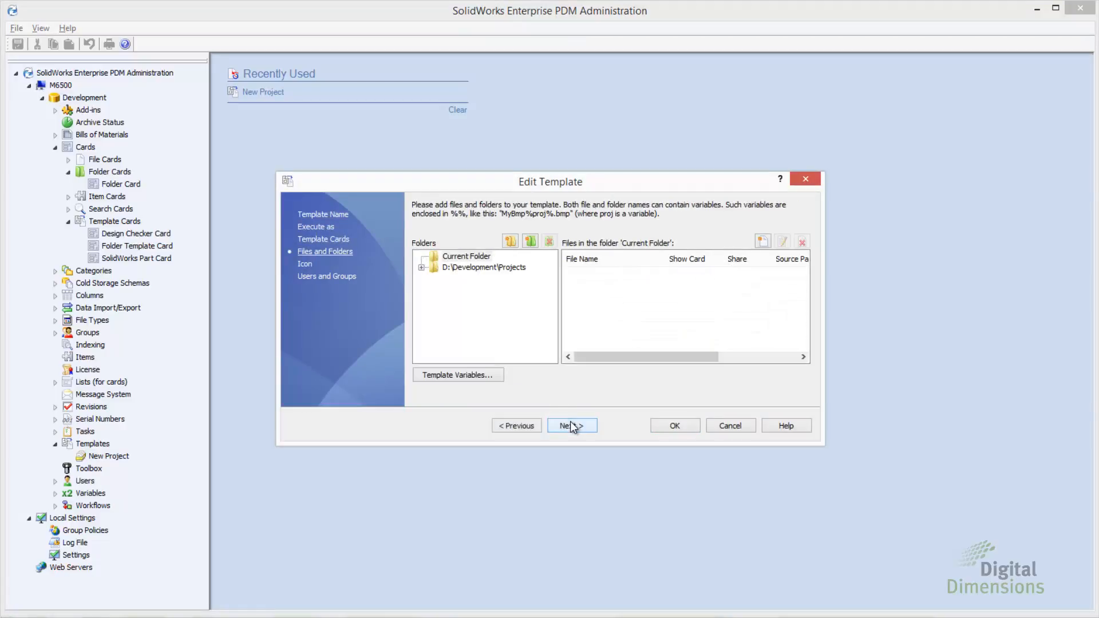
# Expand D:\Development\Projects down to the CAD Data folder under %t_ProjNumber% and start adding a new file to it.
pyautogui.click(590, 298)
pyautogui.click(421, 267)
pyautogui.click(480, 267)
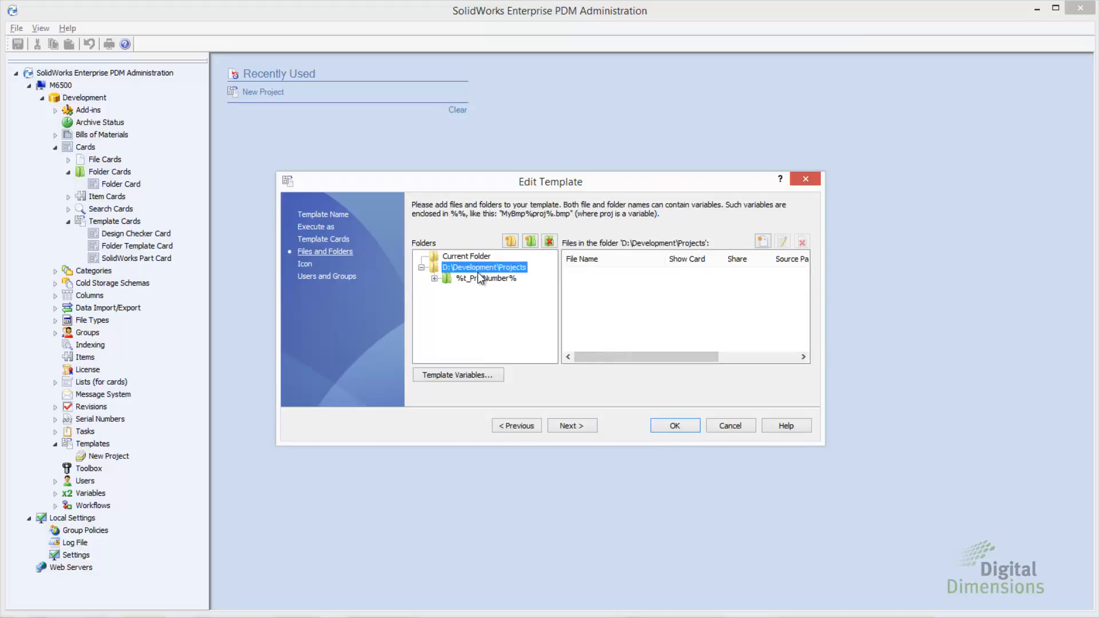
pyautogui.click(482, 279)
pyautogui.click(435, 279)
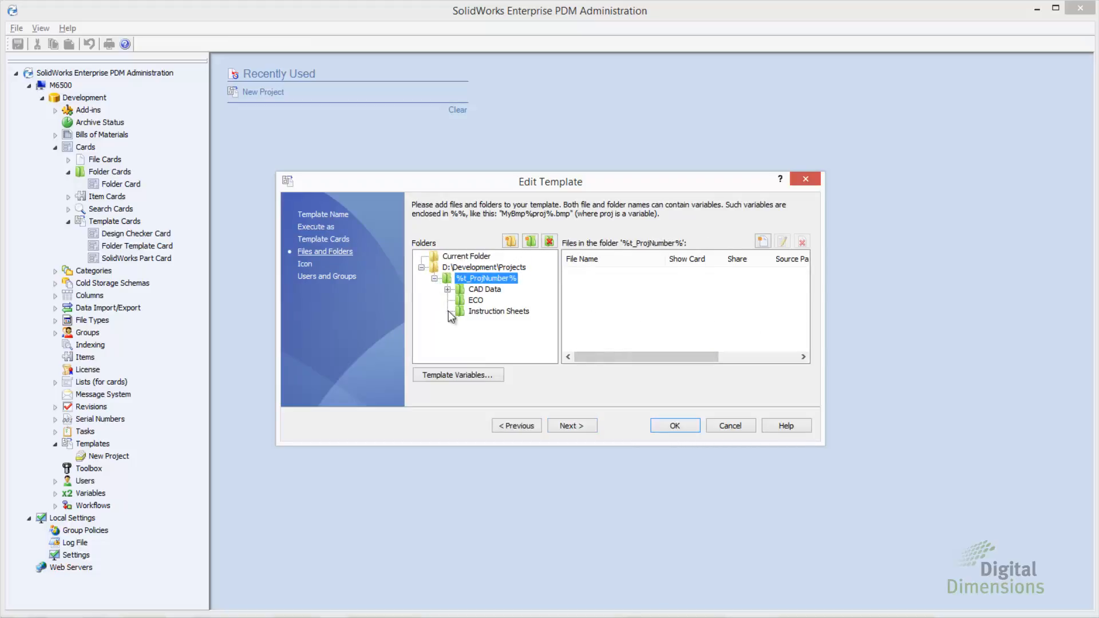
pyautogui.click(472, 289)
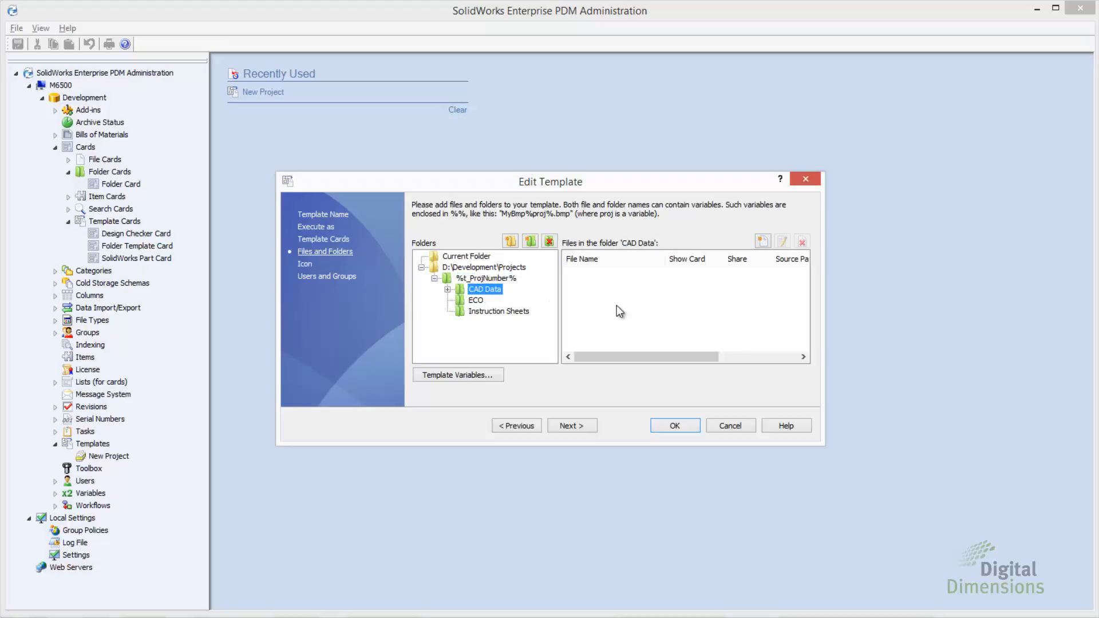
pyautogui.click(764, 242)
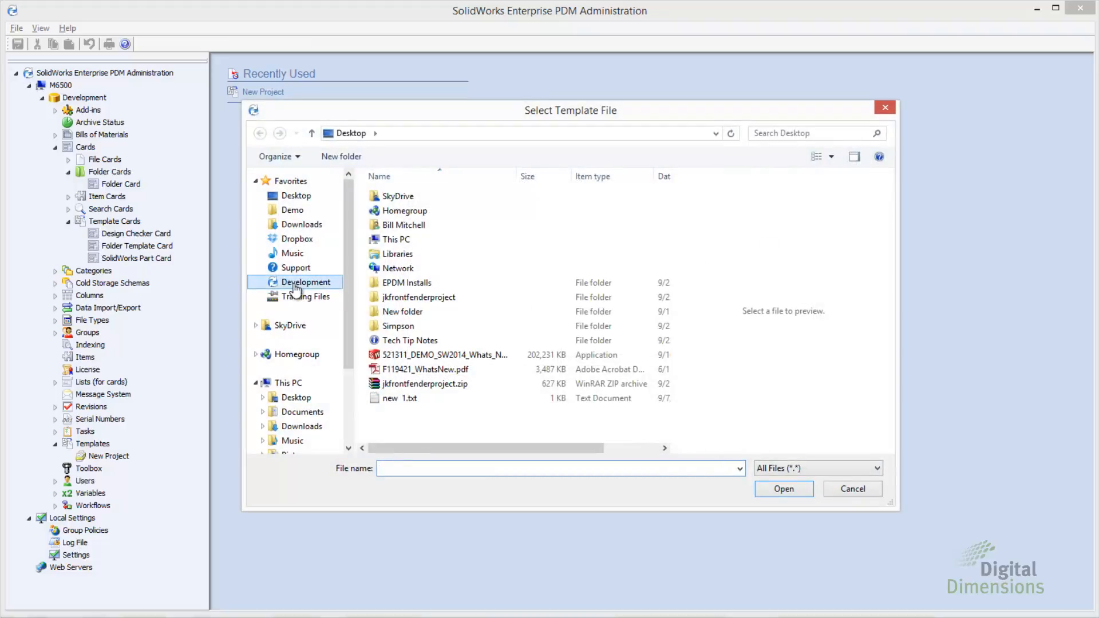
# Choose SW2013_Template.SLDPRT from the Development vault's Templates folder as the template source file.
pyautogui.click(296, 286)
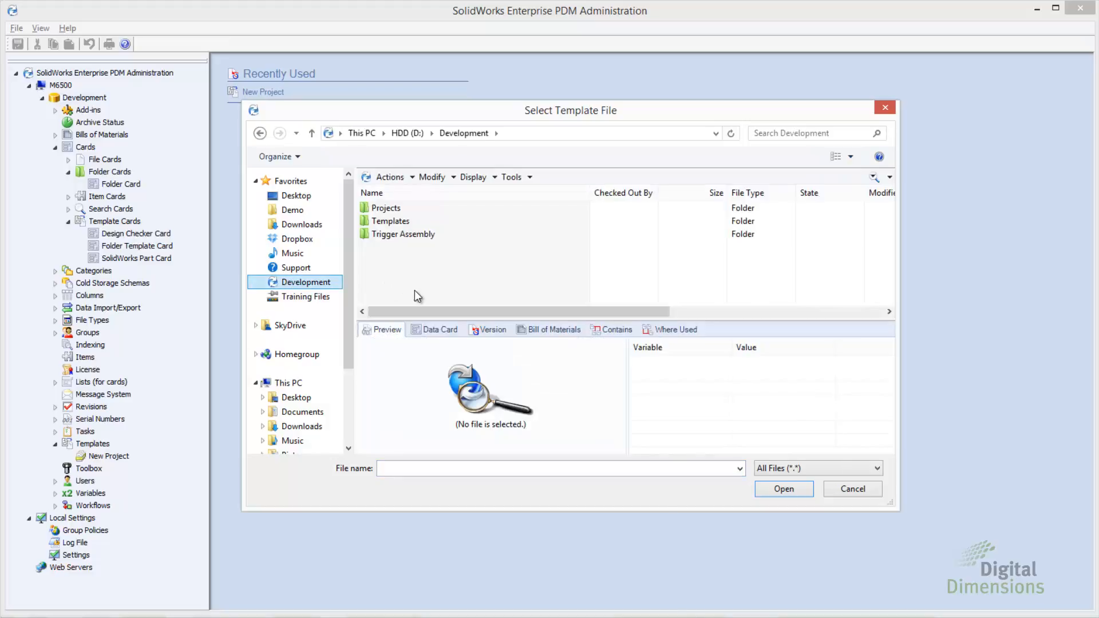
pyautogui.doubleClick(395, 221)
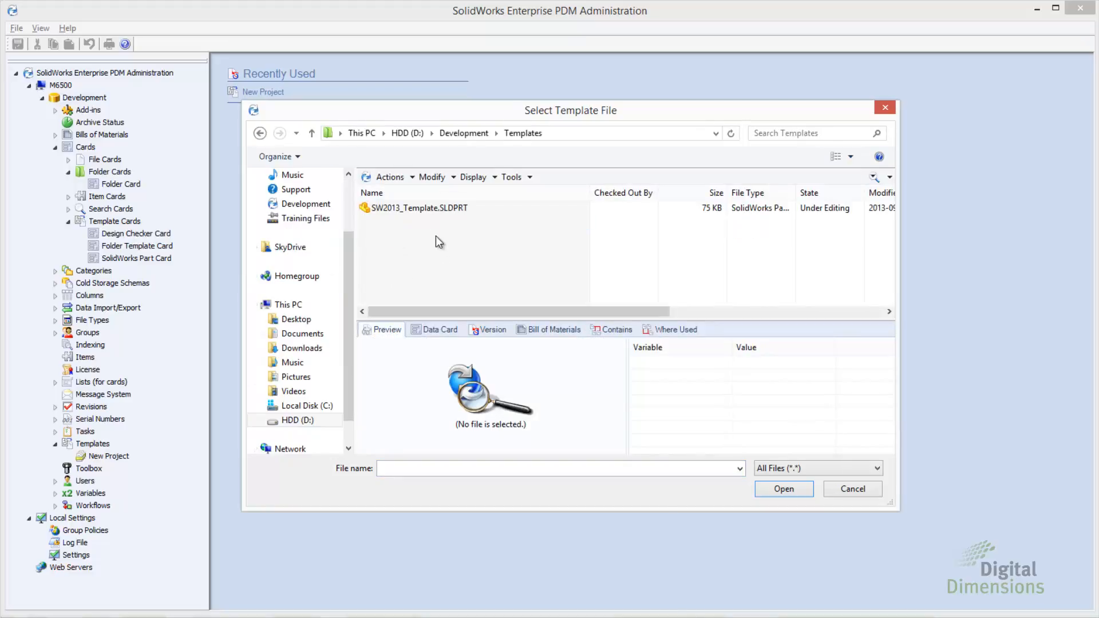
pyautogui.click(421, 208)
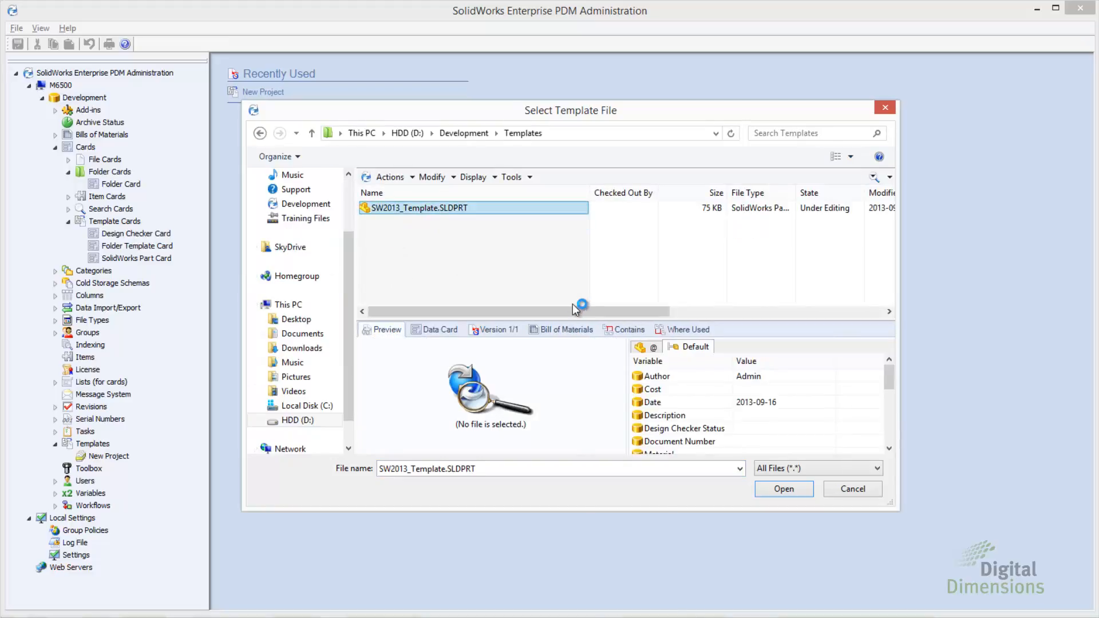
pyautogui.moveTo(722, 319); pyautogui.dragTo(722, 244)
pyautogui.moveTo(886, 322)
pyautogui.mouseDown()
pyautogui.moveTo(890, 394)
pyautogui.moveTo(898, 319)
pyautogui.mouseUp()
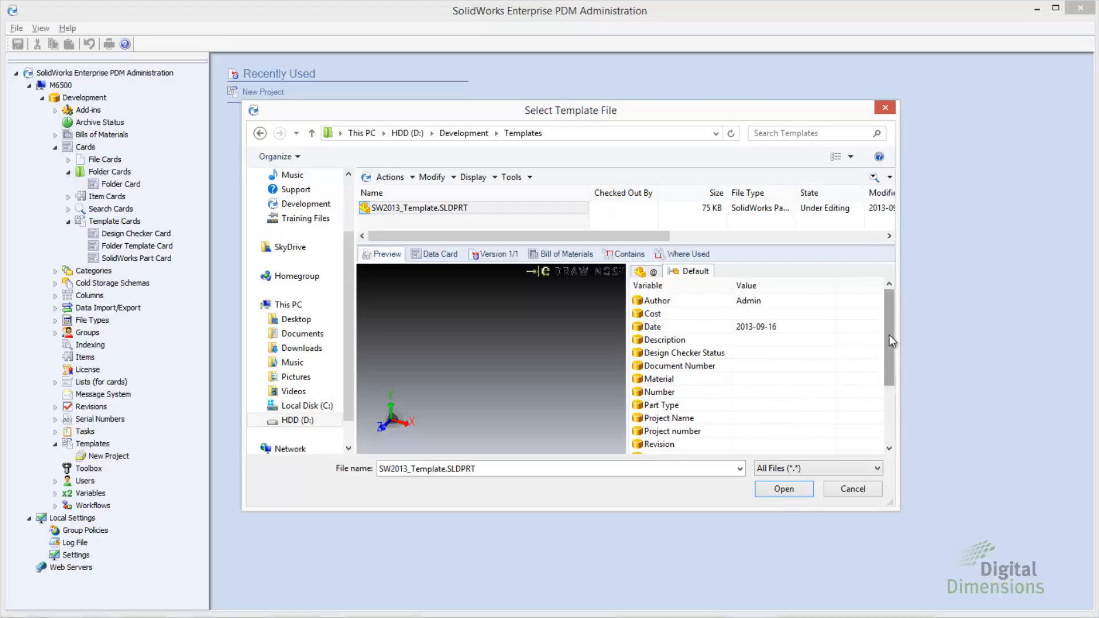
pyautogui.click(428, 207)
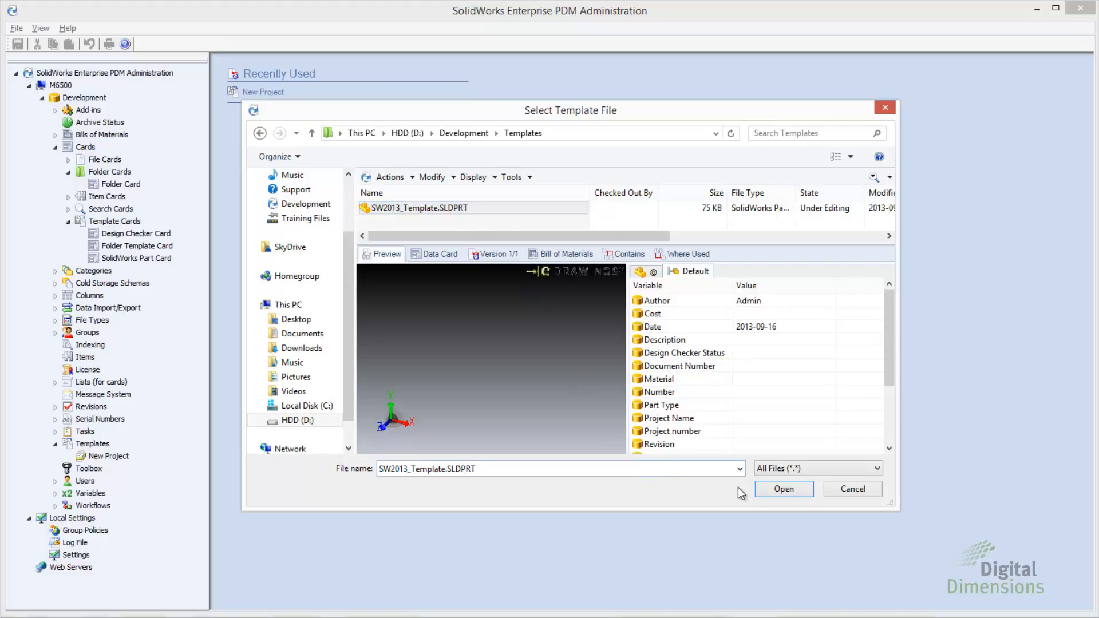
pyautogui.click(782, 490)
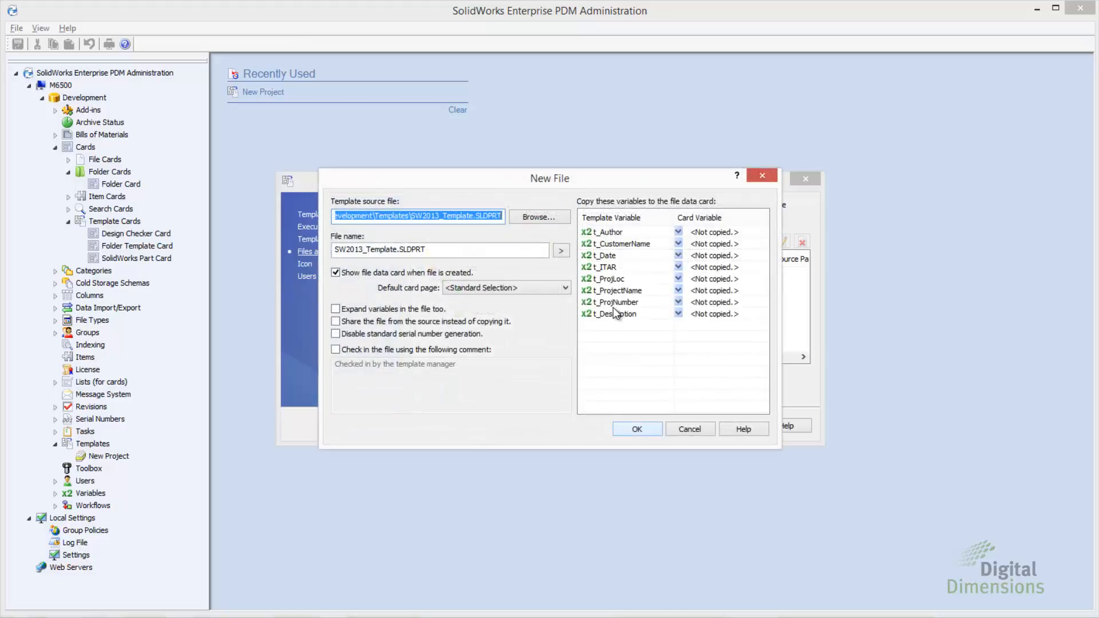
# Name the new file with the project number variable as %t_ProjNumber%.SLDPRT and turn off showing its data card on creation.
pyautogui.click(477, 249)
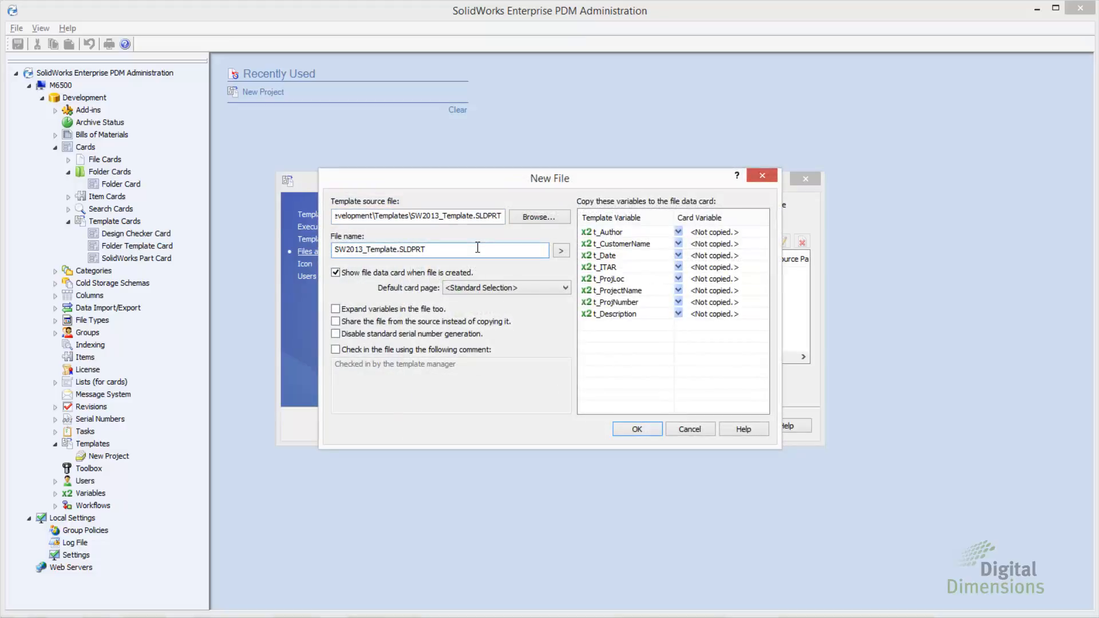
pyautogui.moveTo(397, 250); pyautogui.dragTo(329, 251)
pyautogui.write('%t_ProjNumber%')
pyautogui.click(561, 252)
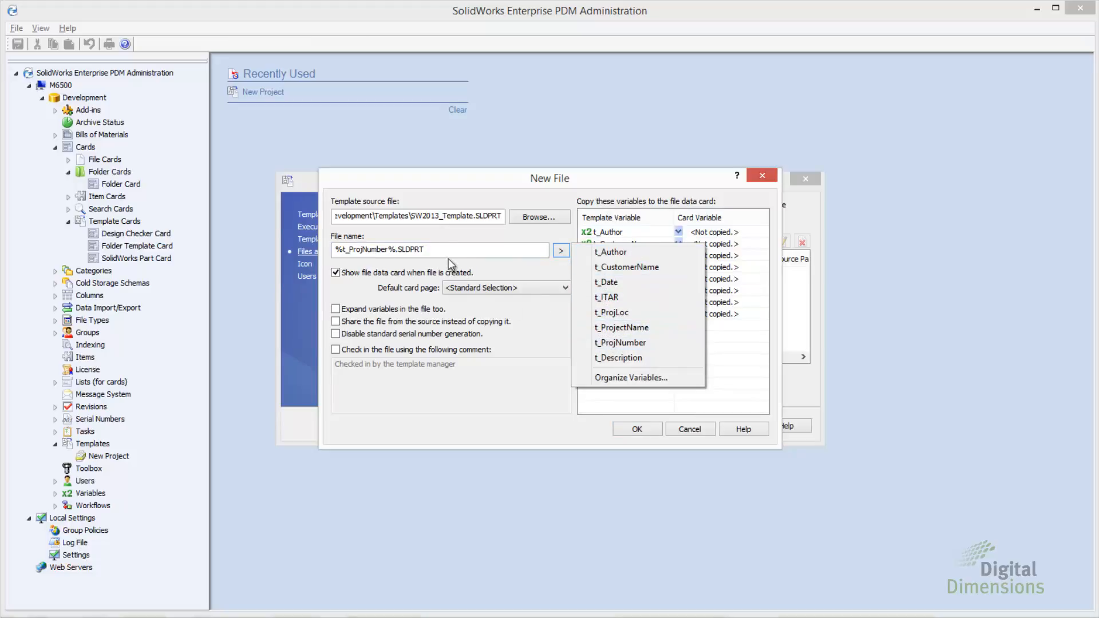
pyautogui.click(400, 250)
pyautogui.moveTo(395, 249); pyautogui.dragTo(332, 249)
pyautogui.click(561, 250)
pyautogui.click(602, 343)
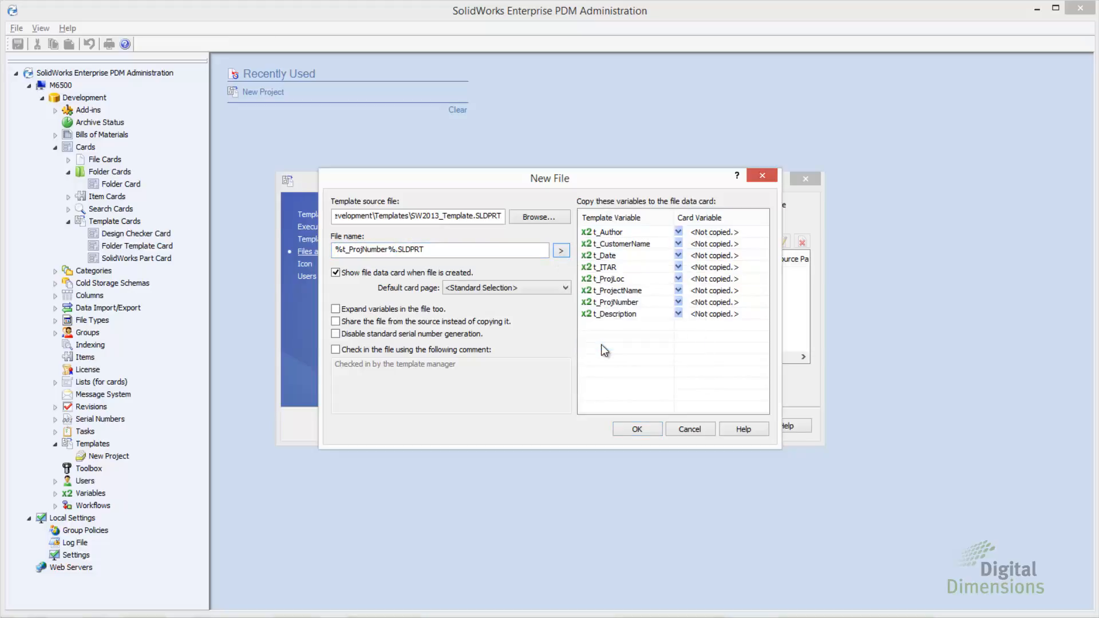
pyautogui.click(336, 273)
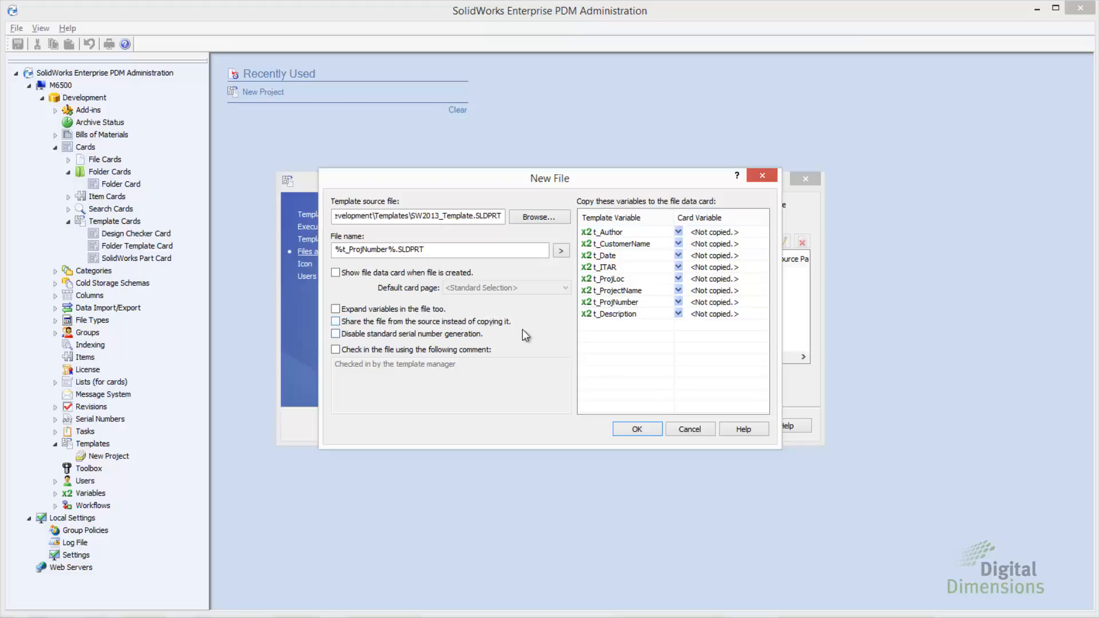
# Copy t_Author to Author, t_CustomerName to Customer Name, t_Date to Date and t_ITAR to ITAR on the file data card.
pyautogui.click(679, 233)
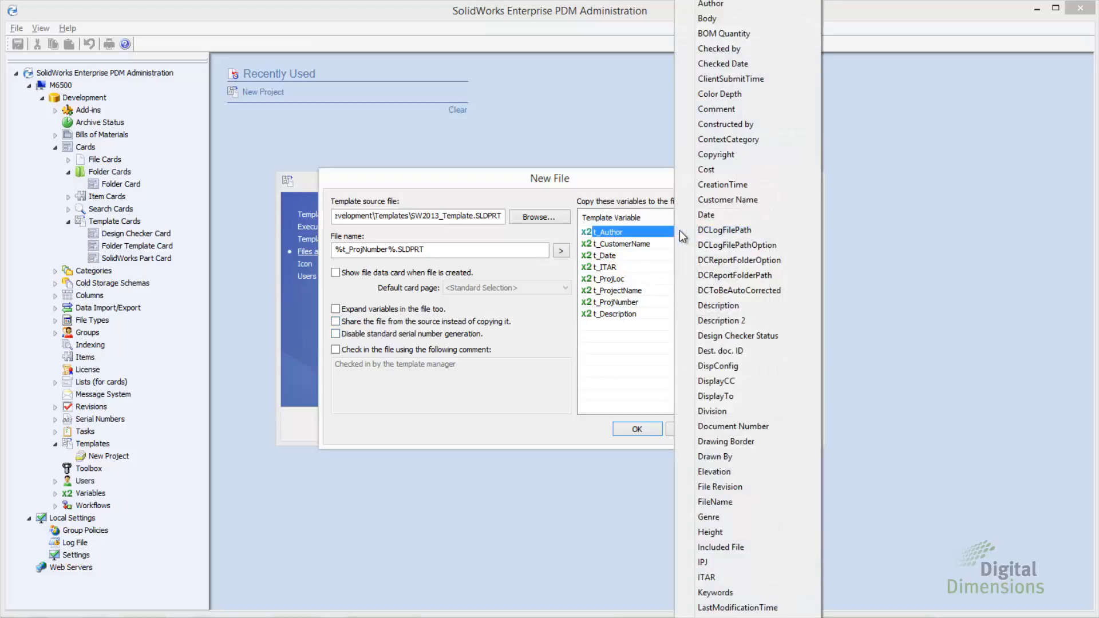
pyautogui.click(715, 5)
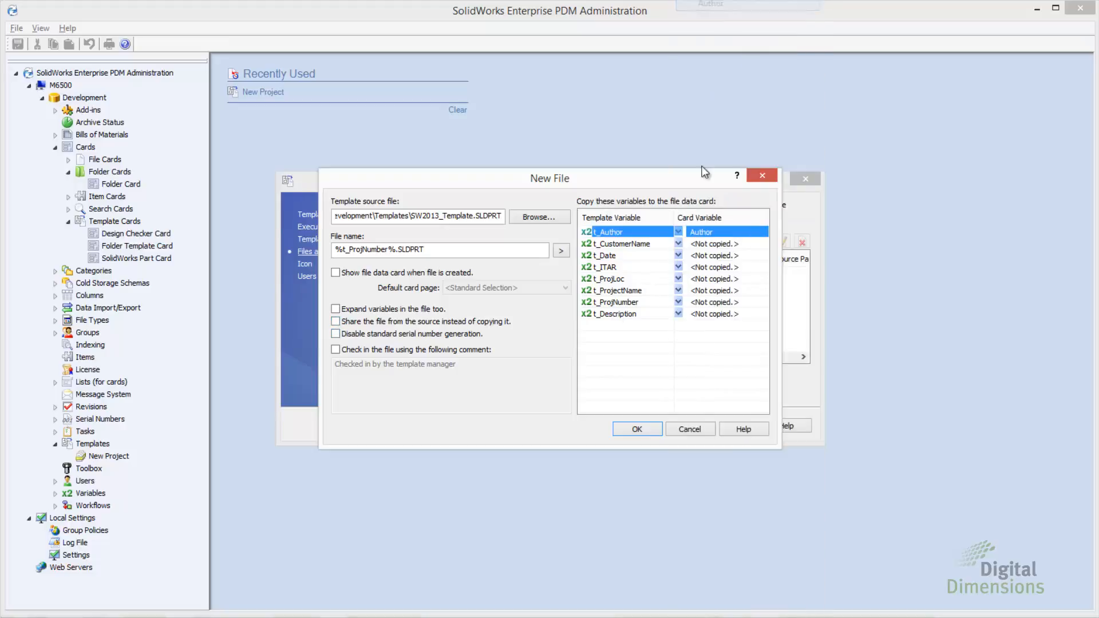
pyautogui.click(678, 244)
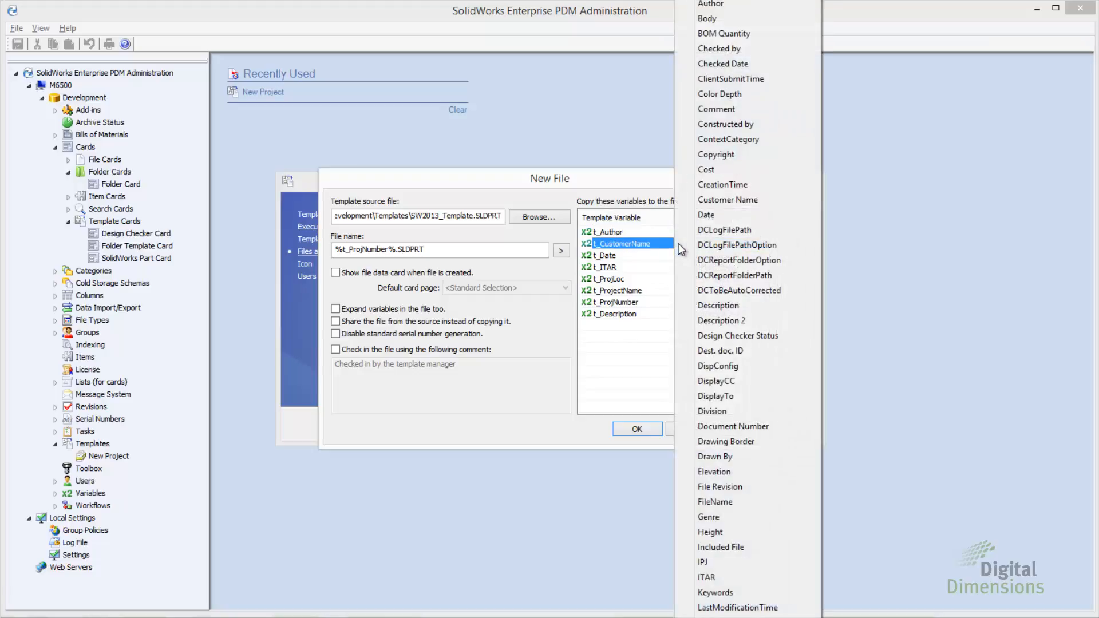
pyautogui.click(705, 203)
pyautogui.click(679, 256)
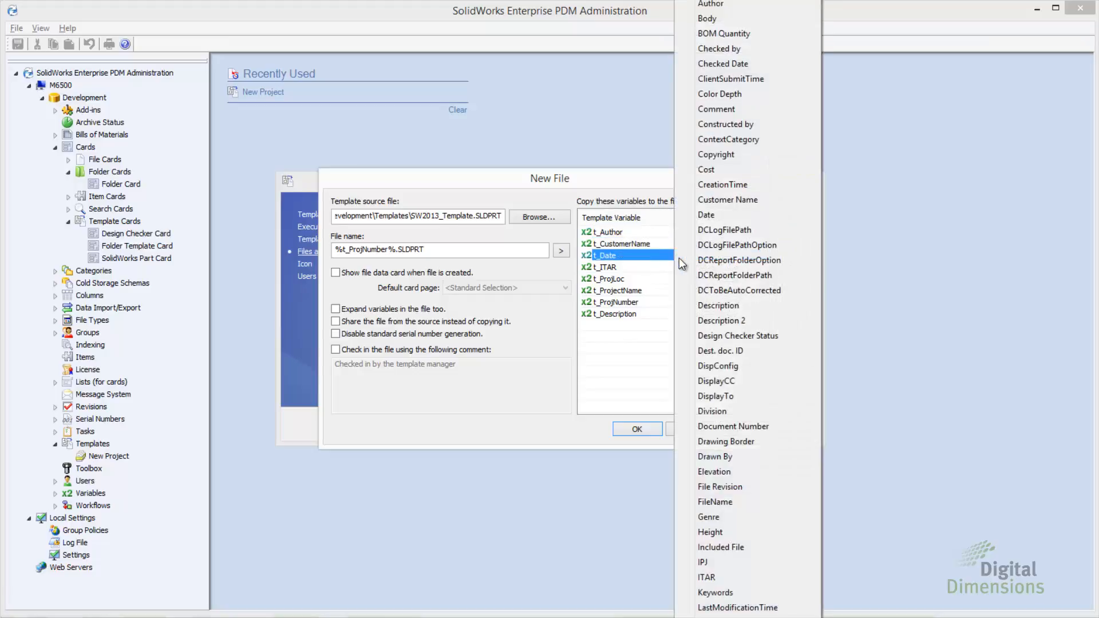
pyautogui.click(710, 215)
pyautogui.click(678, 267)
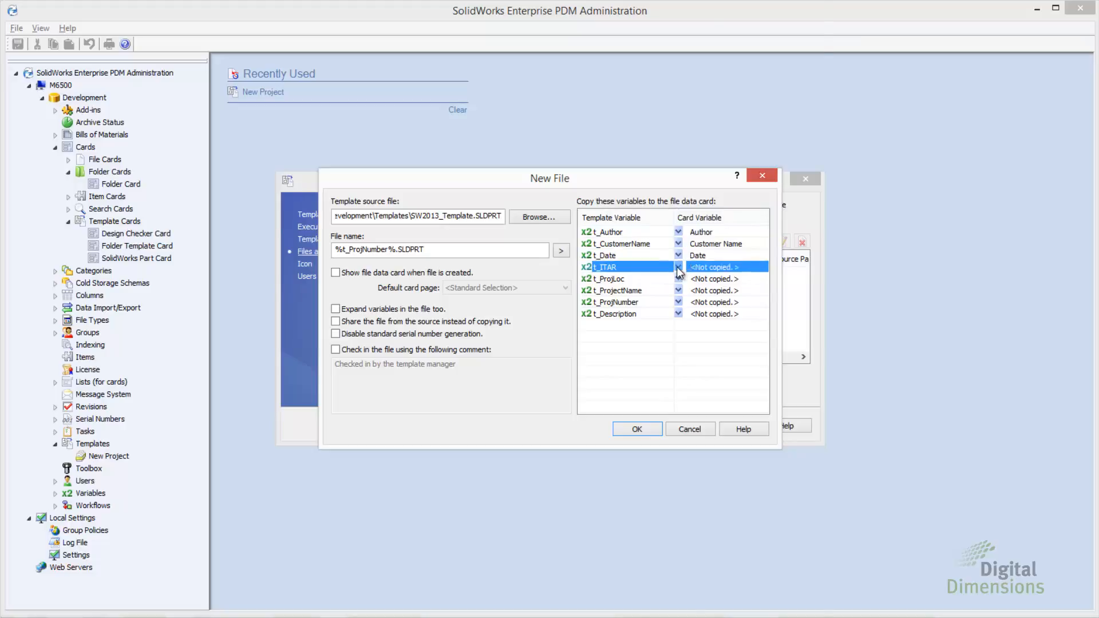
pyautogui.click(678, 272)
pyautogui.click(710, 577)
# Copy t_ProjLoc to Project Location, t_ProjectName to Project Name and t_ProjNumber to Project number on the file data card.
pyautogui.click(679, 279)
pyautogui.click(678, 279)
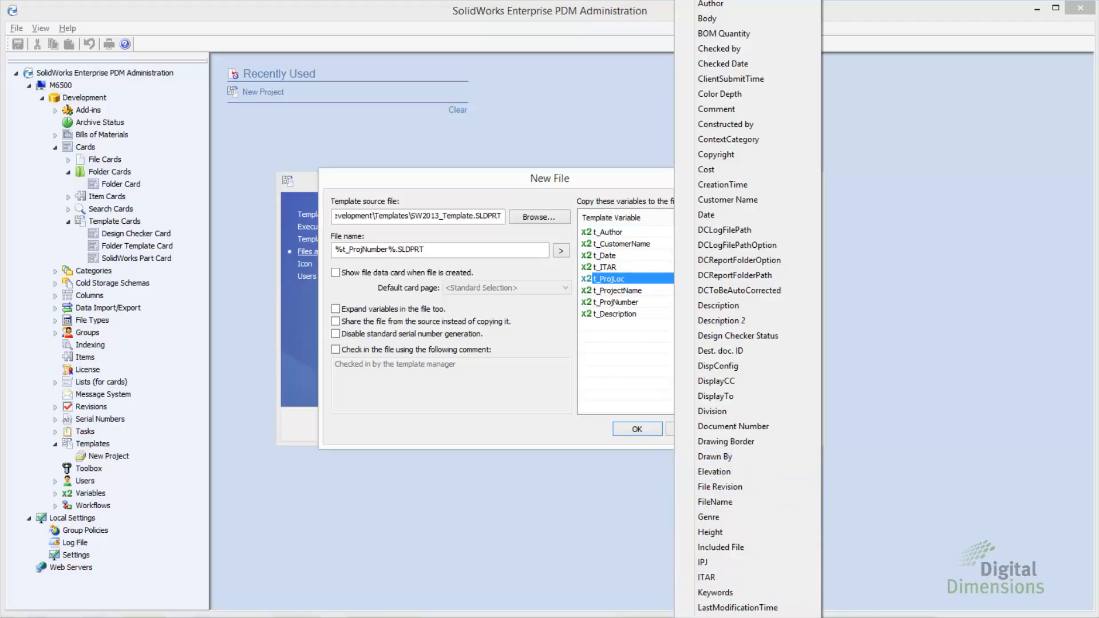
pyautogui.scroll(-2, 721, 606)
pyautogui.scroll(-3, 727, 573)
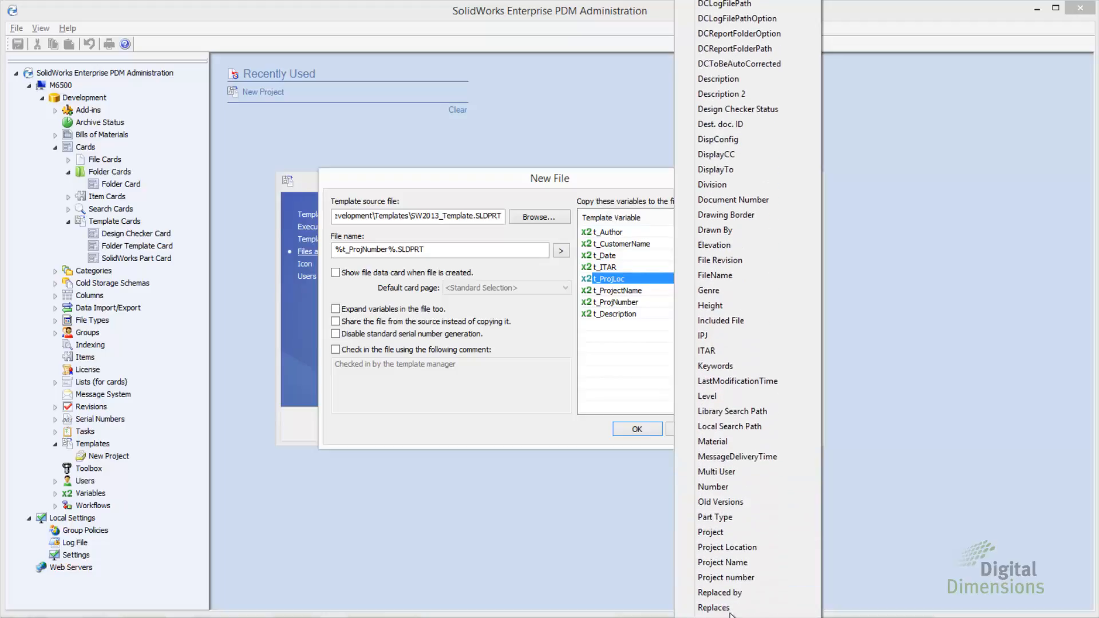
pyautogui.click(712, 544)
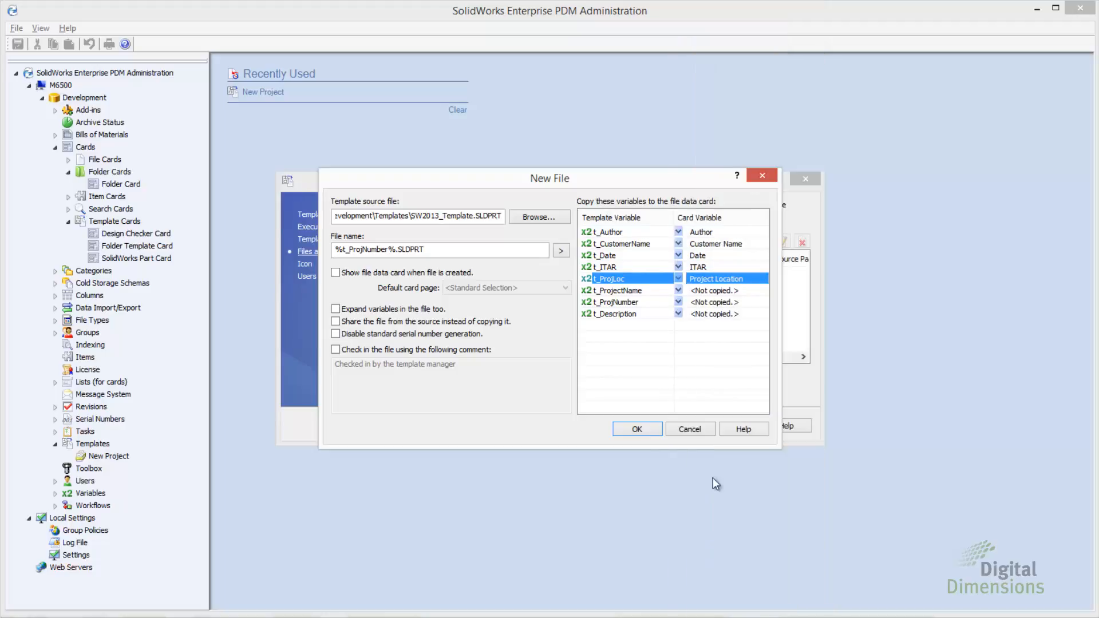
pyautogui.click(679, 292)
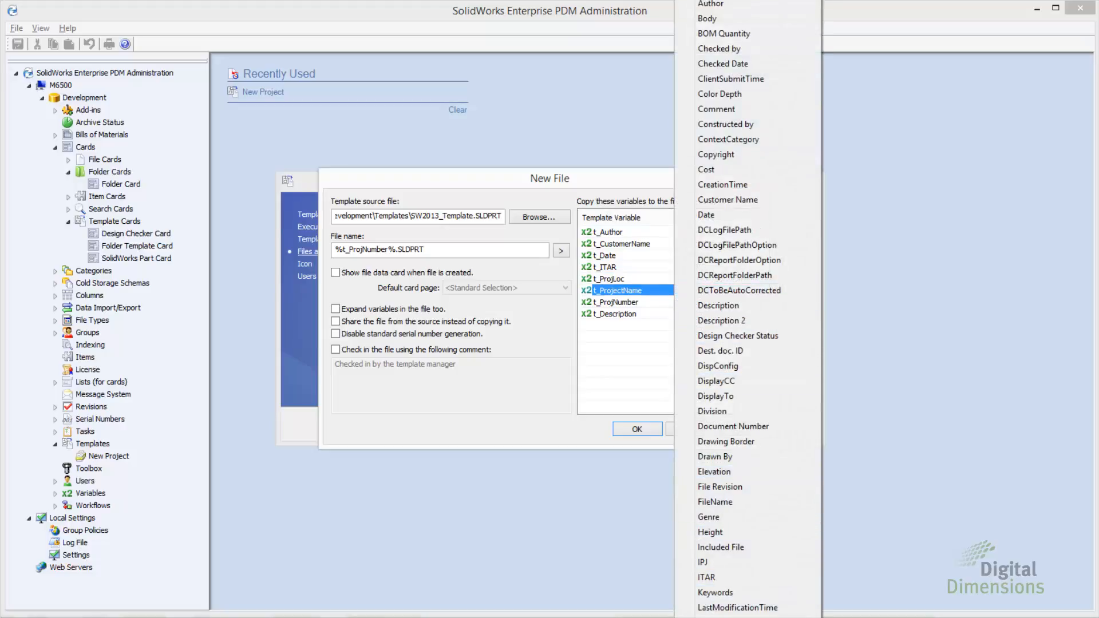
pyautogui.scroll(-2, 721, 595)
pyautogui.scroll(-4, 727, 549)
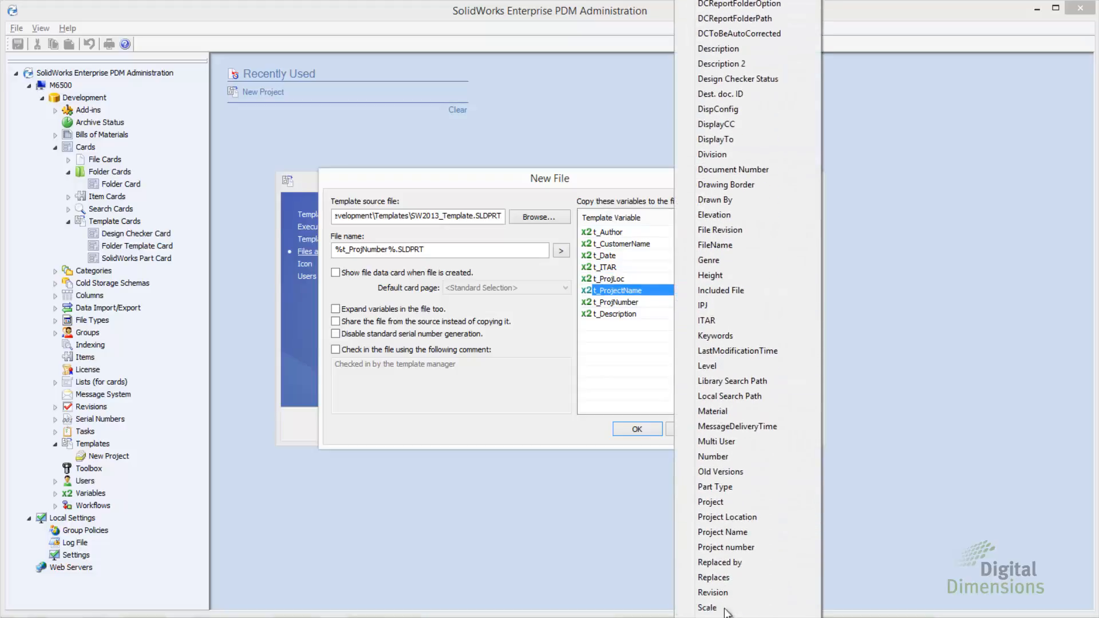
pyautogui.click(713, 545)
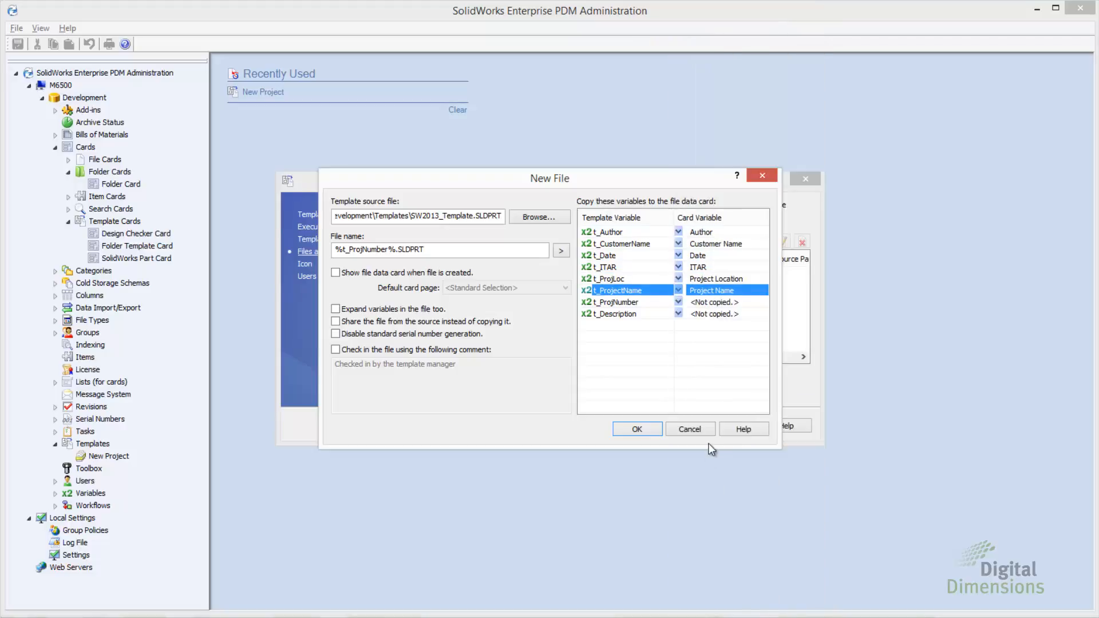
pyautogui.click(679, 301)
pyautogui.scroll(-7, 744, 552)
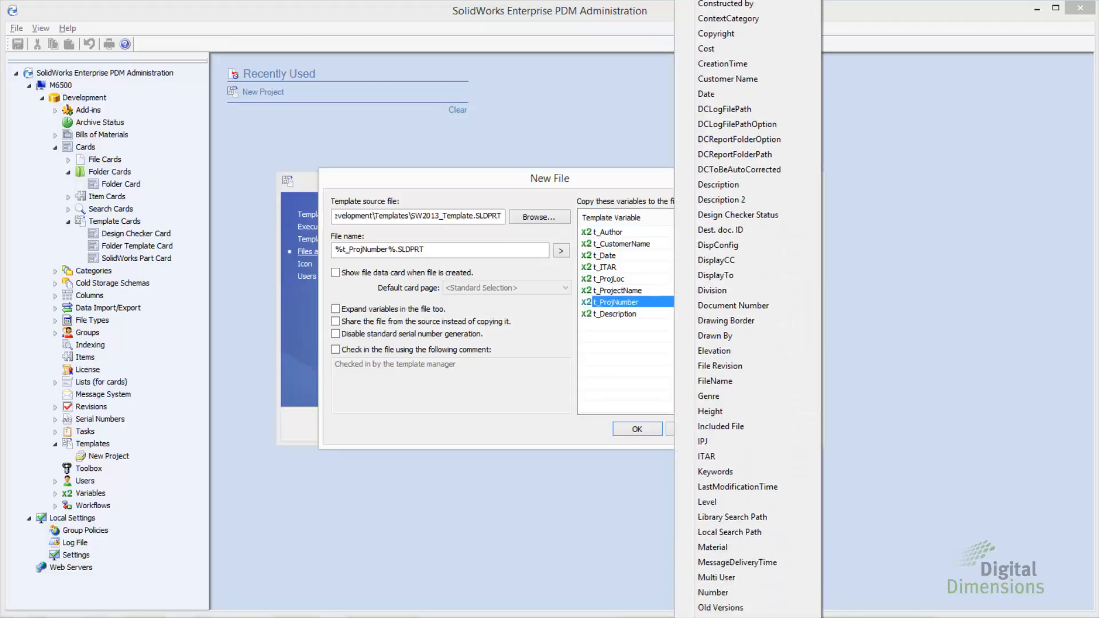
pyautogui.click(745, 549)
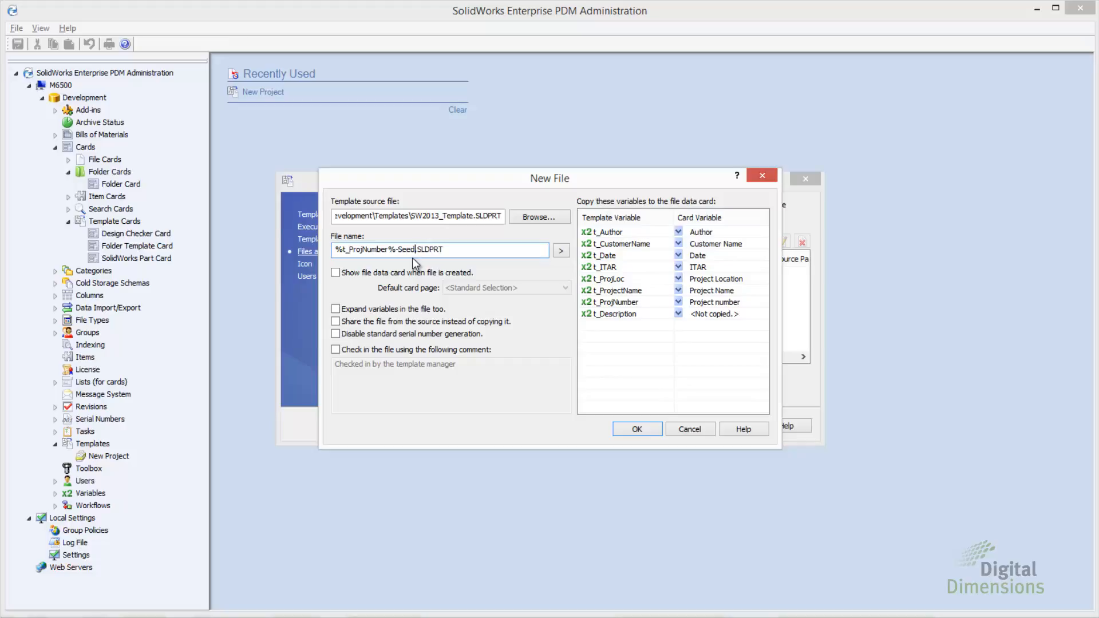
# Complete the "-Seed" part suffix after %t_ProjNumber% in the file name and add the file to the CAD Data folder.
pyautogui.write('rt')
pyautogui.click(637, 430)
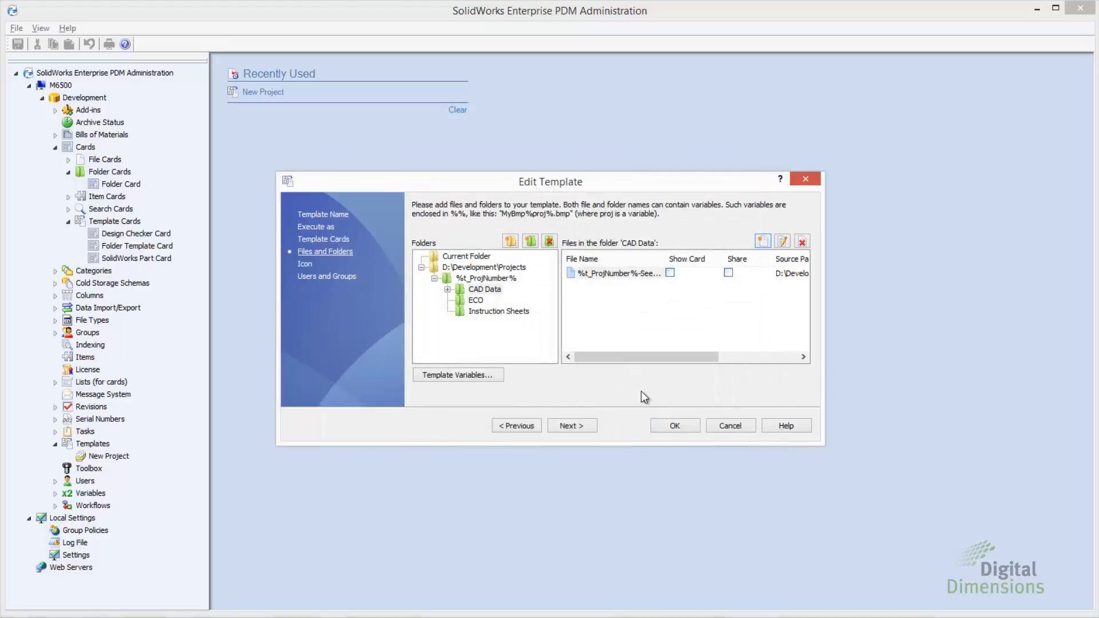
pyautogui.moveTo(655, 355)
pyautogui.mouseDown()
pyautogui.moveTo(747, 358)
pyautogui.moveTo(642, 358)
pyautogui.mouseUp()
# Select the %t_ProjNumber% folder, continue to the icon settings and save the edited New Project template.
pyautogui.click(492, 279)
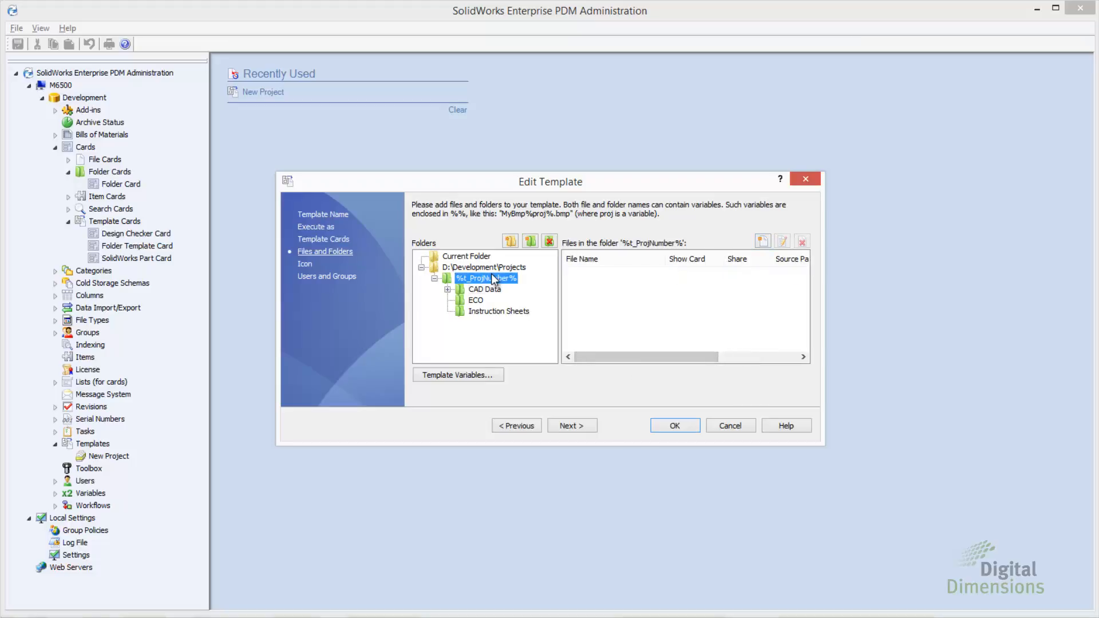
pyautogui.click(577, 428)
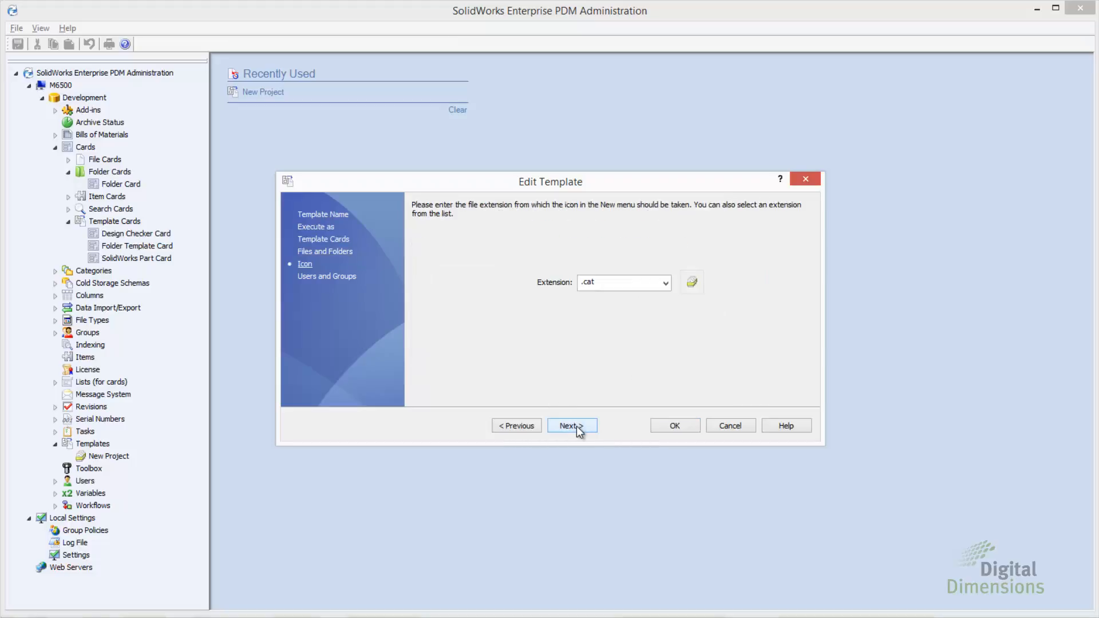
pyautogui.click(663, 426)
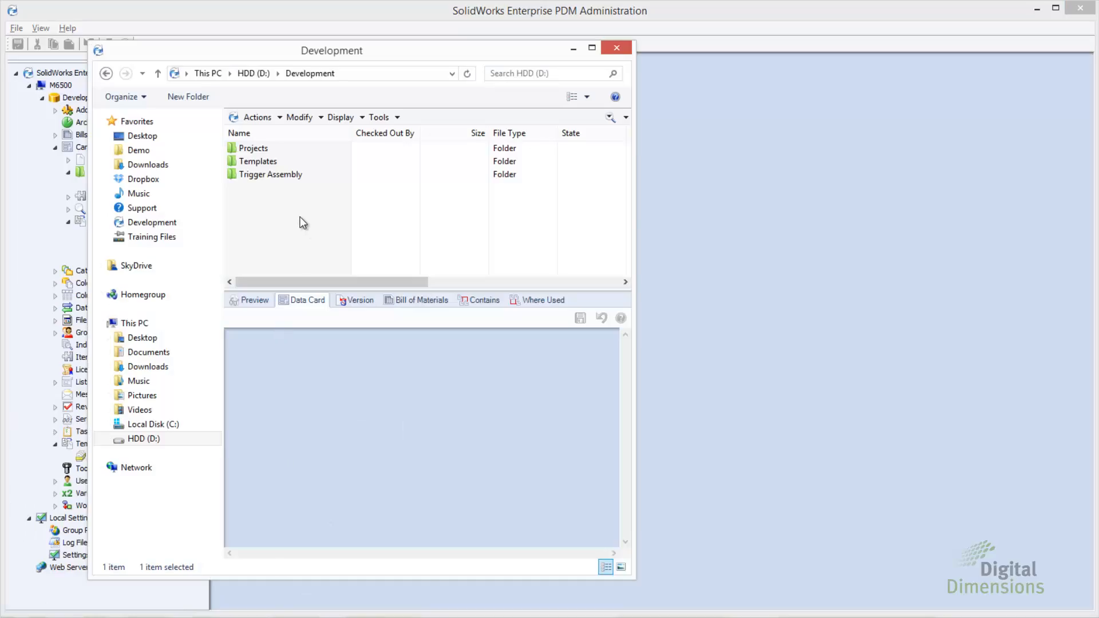
# Start a New Project in the Development vault folder with the name "Example Project with Part" and customer "Digital Dimensions".
pyautogui.rightClick(300, 217)
pyautogui.moveTo(358, 353)
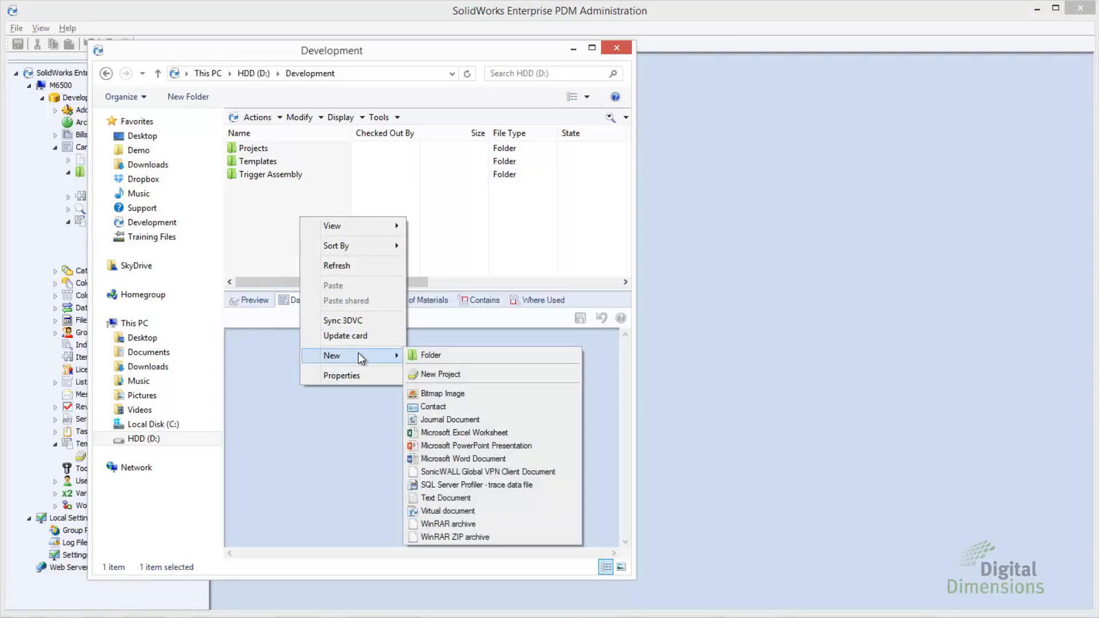
pyautogui.click(449, 375)
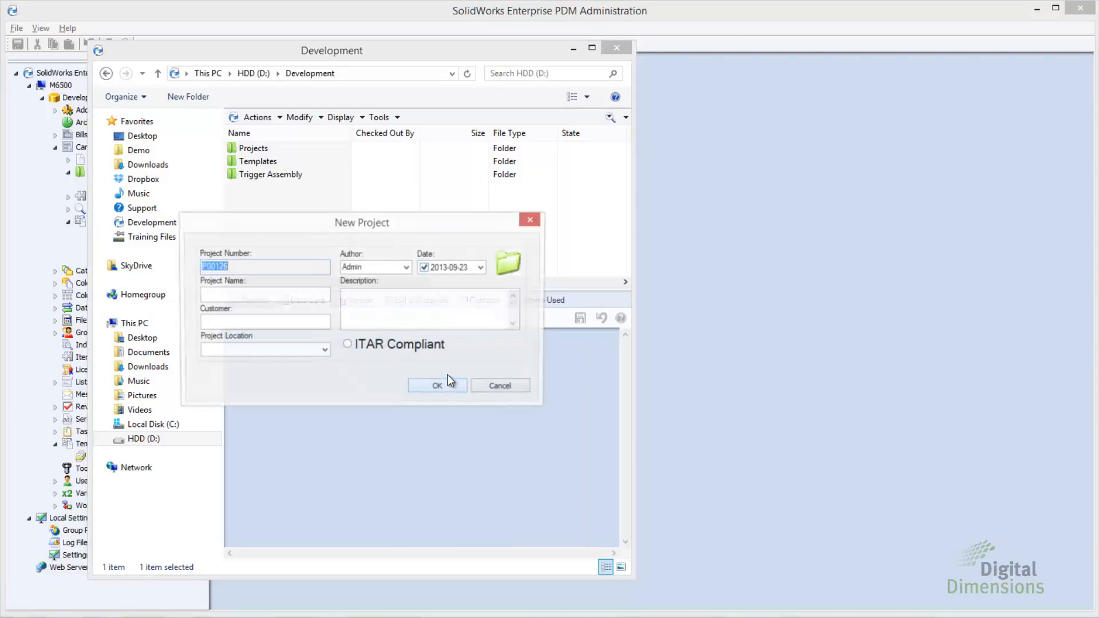
pyautogui.click(256, 295)
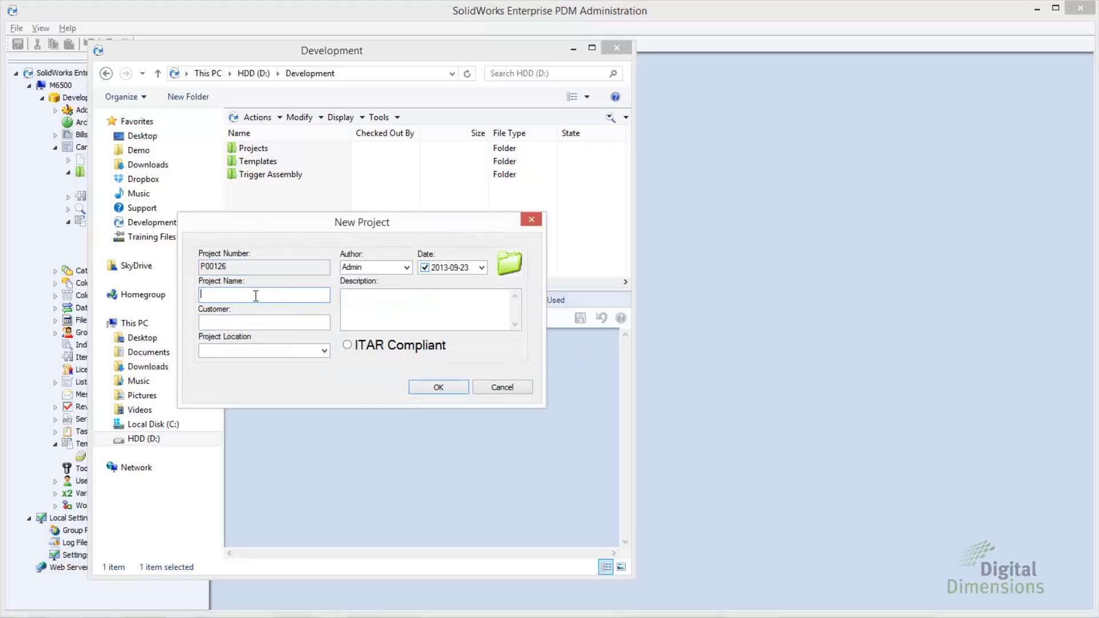
pyautogui.write('Example Project with Part')
pyautogui.press('Tab')
pyautogui.write('Digital Dimensions')
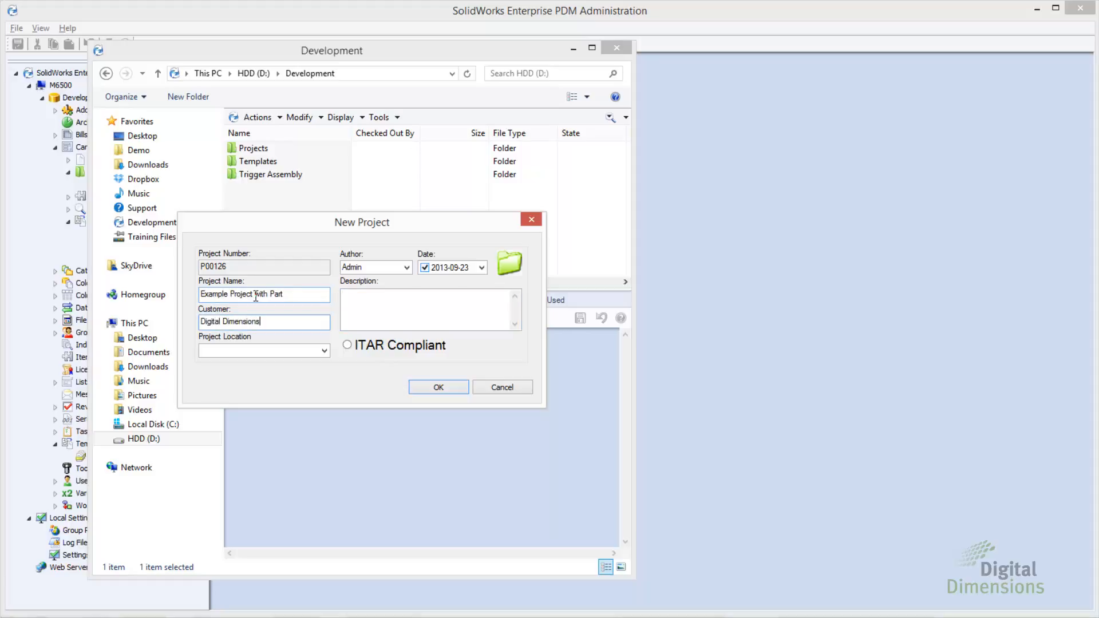
# Set the location to Tucson, AZ, mark it ITAR Compliant, describe it as "Example project with SW part generated by template" and create the project.
pyautogui.press('Tab')
pyautogui.click(323, 351)
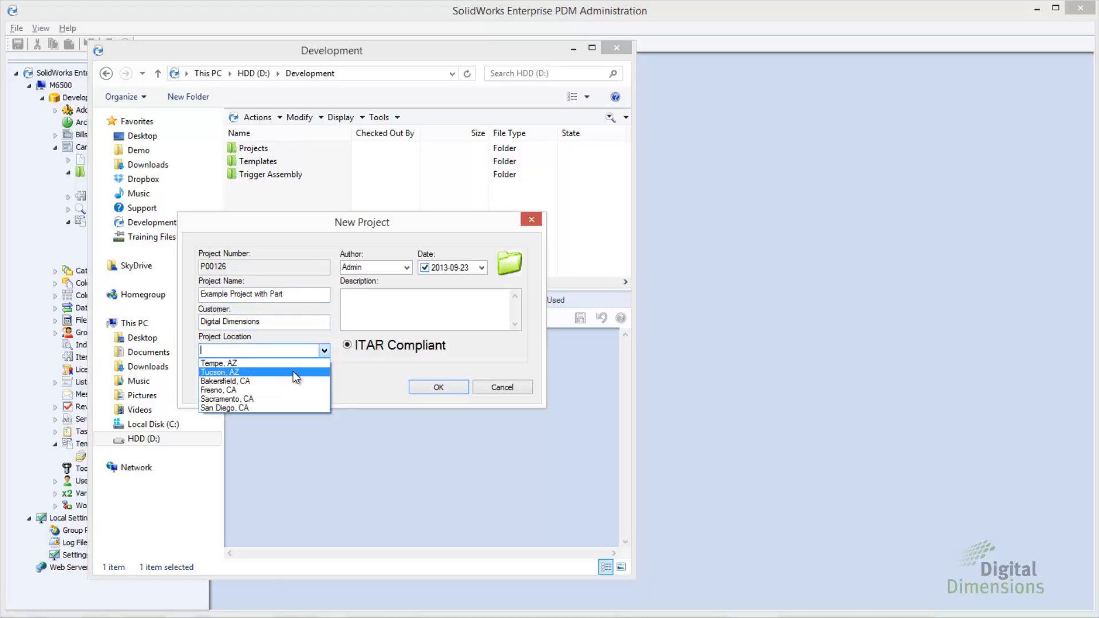
pyautogui.click(296, 376)
pyautogui.click(375, 308)
pyautogui.write('E')
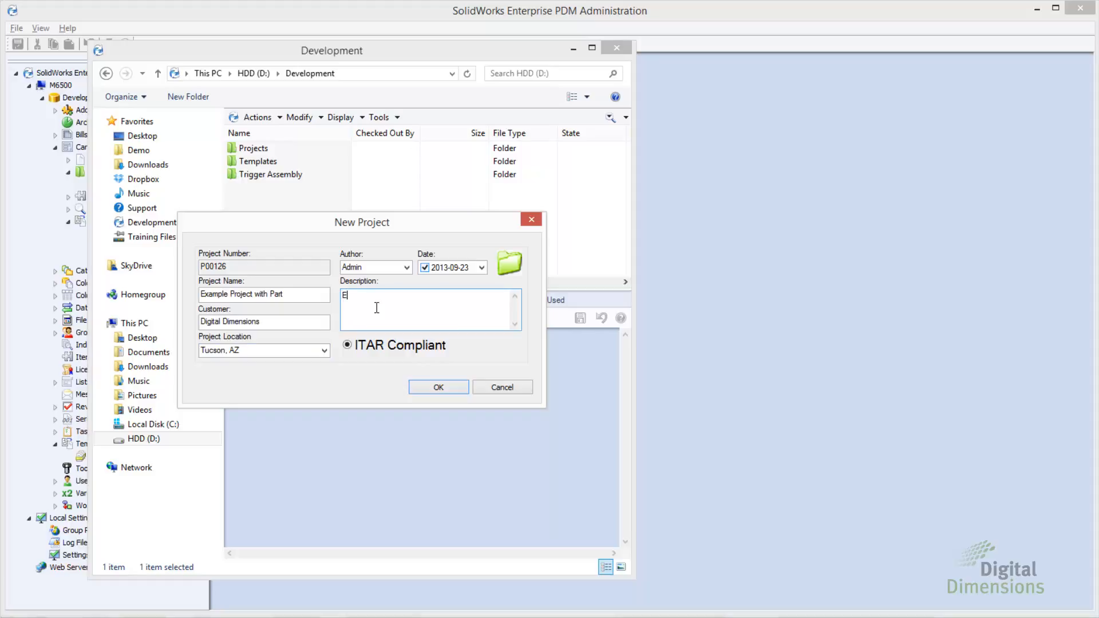
pyautogui.write('xample project with SW part generated by template')
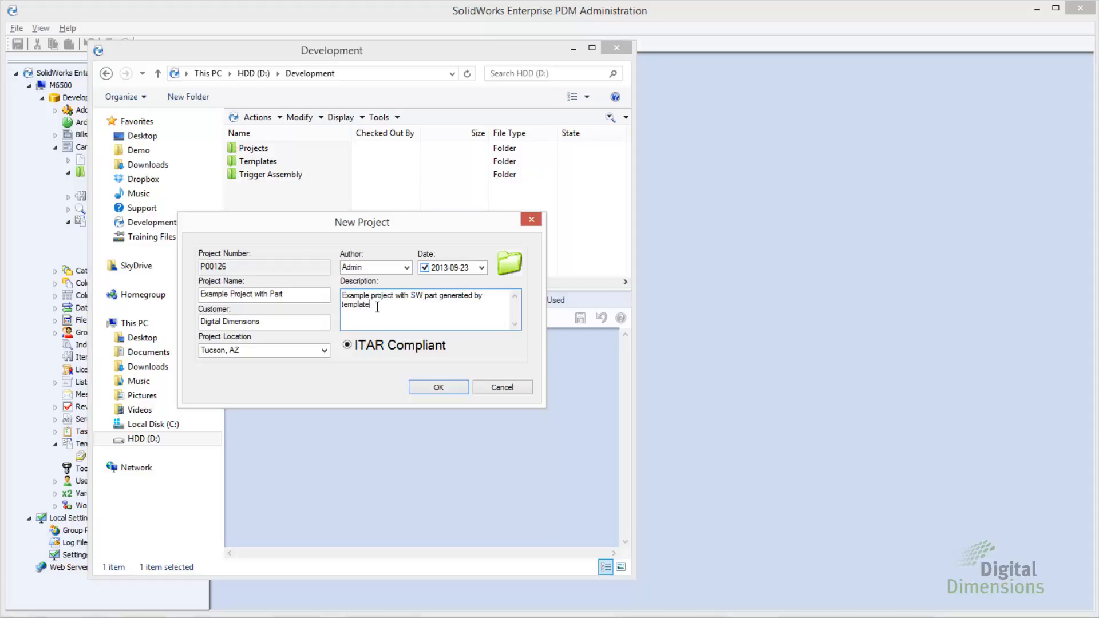
pyautogui.click(438, 387)
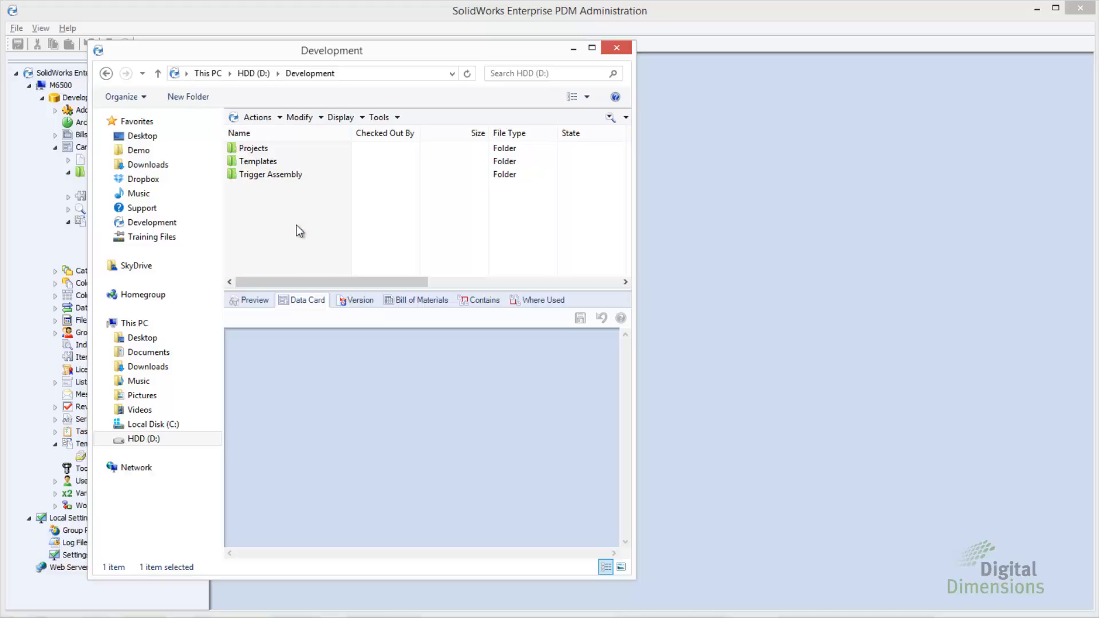
# Open the CAD Data folder of project P00126 under Projects and examine the data card of P00126-SeedPart.SLDPRT.
pyautogui.doubleClick(256, 150)
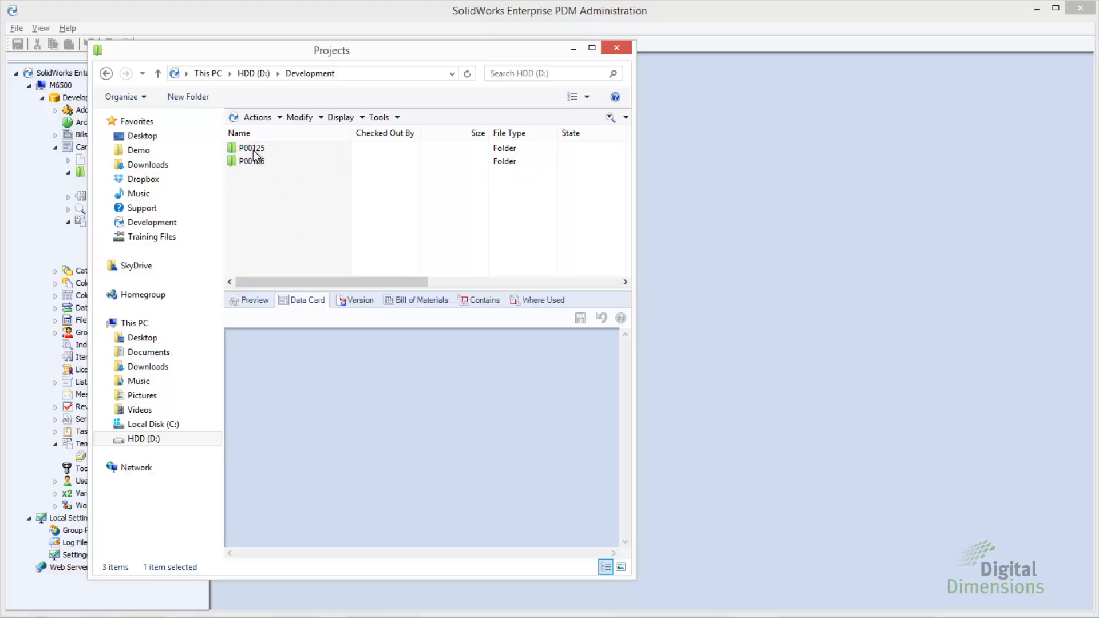
pyautogui.doubleClick(253, 160)
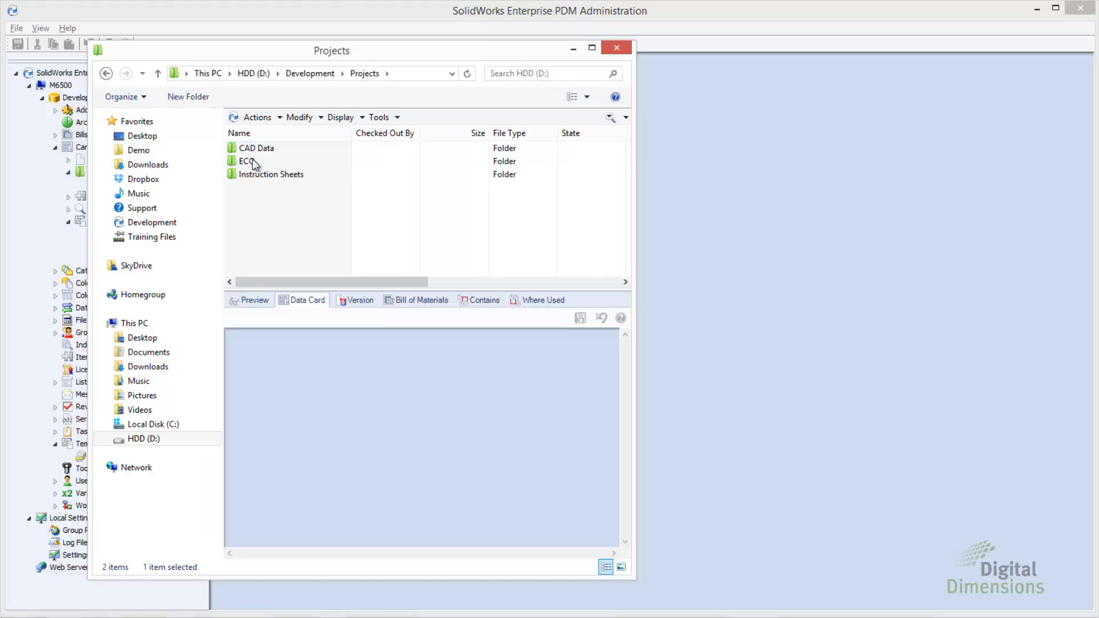
pyautogui.doubleClick(284, 150)
pyautogui.click(278, 162)
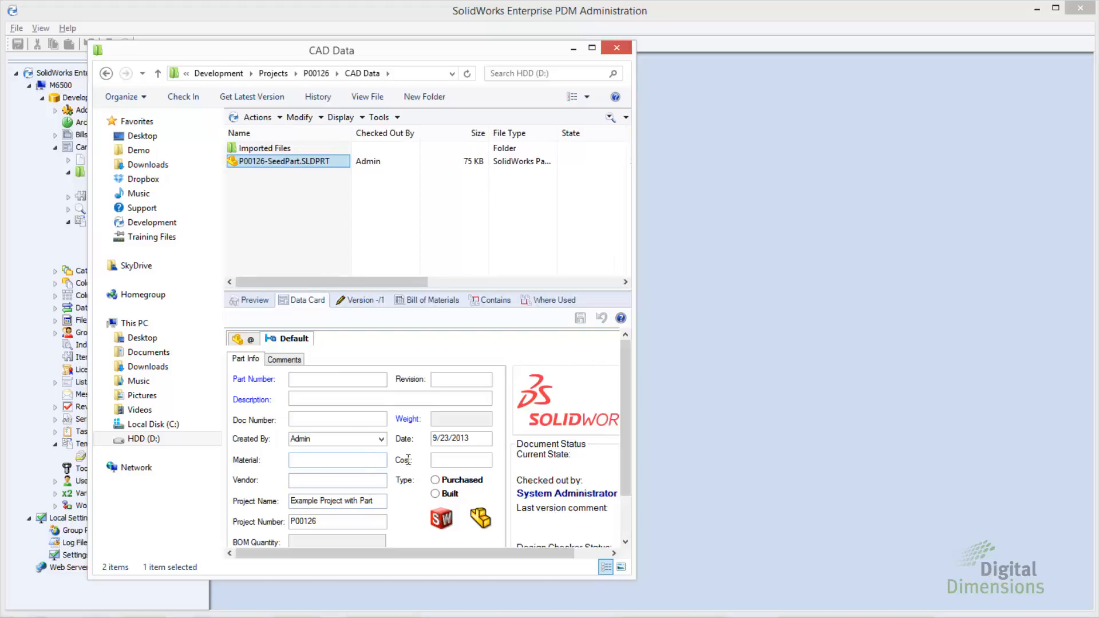
pyautogui.moveTo(626, 428)
pyautogui.mouseDown()
pyautogui.moveTo(627, 486)
pyautogui.moveTo(627, 425)
pyautogui.mouseUp()
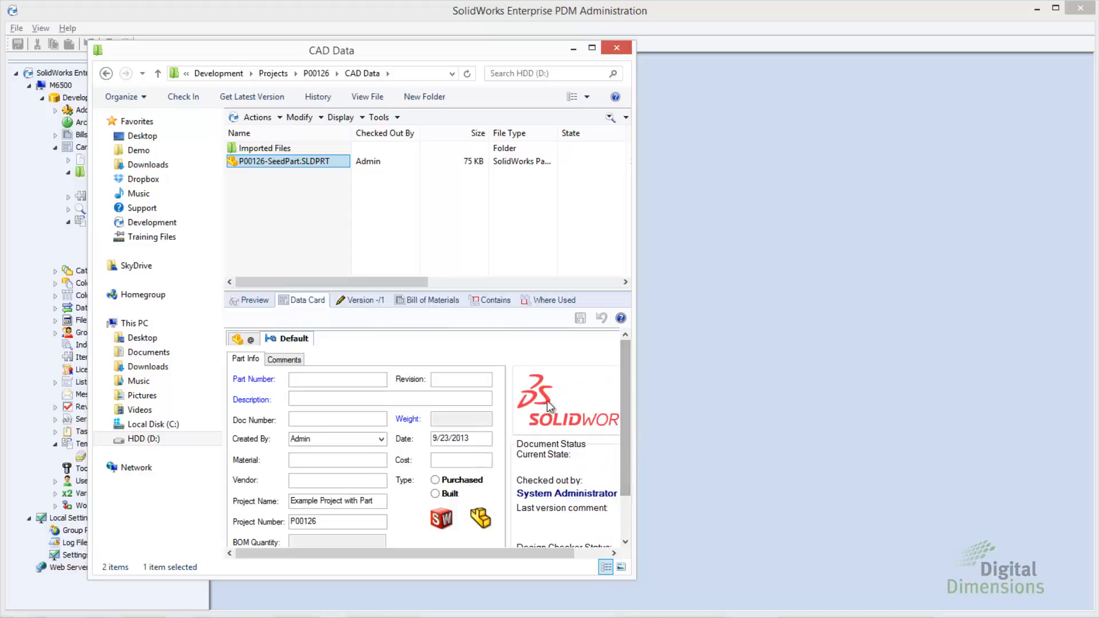
# Preview the seed part, examine its variable values, and close the vault window.
pyautogui.click(292, 299)
pyautogui.click(271, 299)
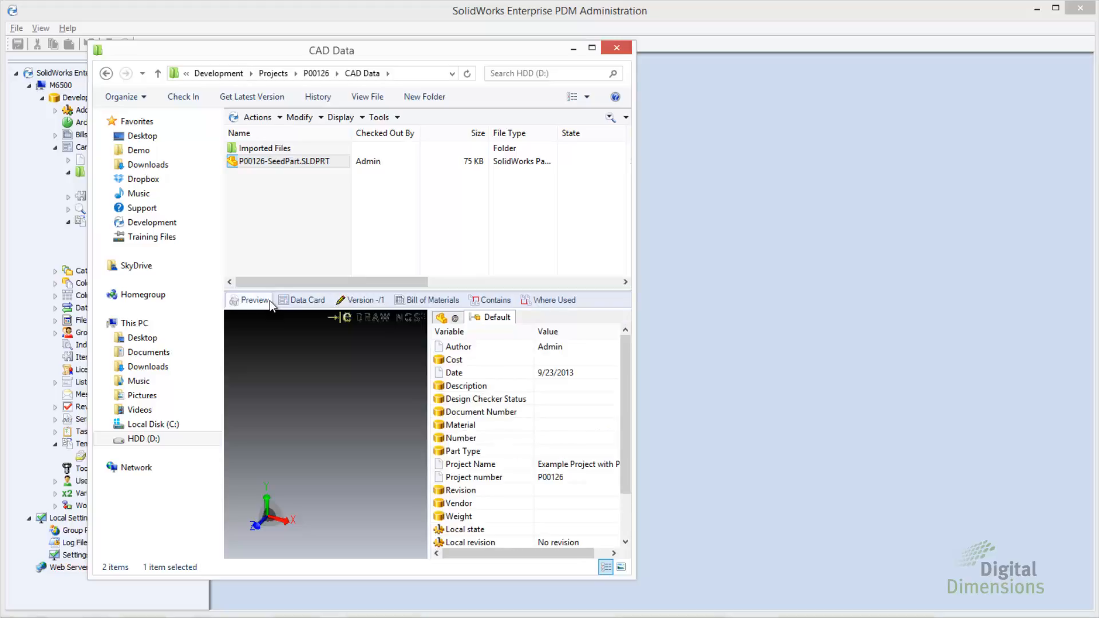
pyautogui.moveTo(625, 379)
pyautogui.mouseDown()
pyautogui.moveTo(624, 439)
pyautogui.moveTo(620, 369)
pyautogui.mouseUp()
pyautogui.click(273, 227)
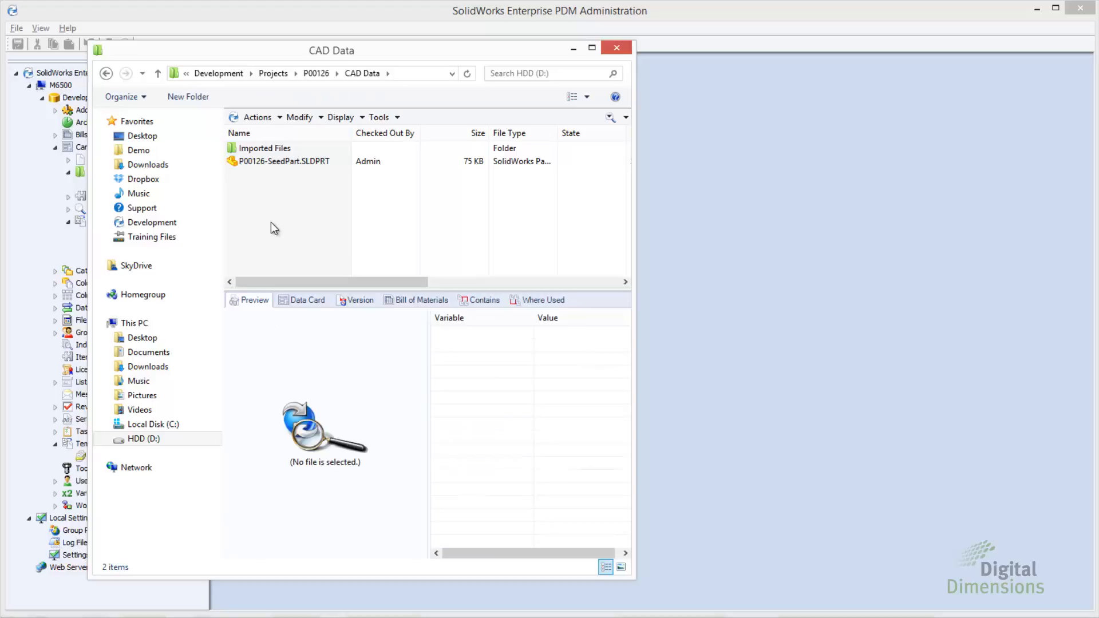
pyautogui.click(616, 52)
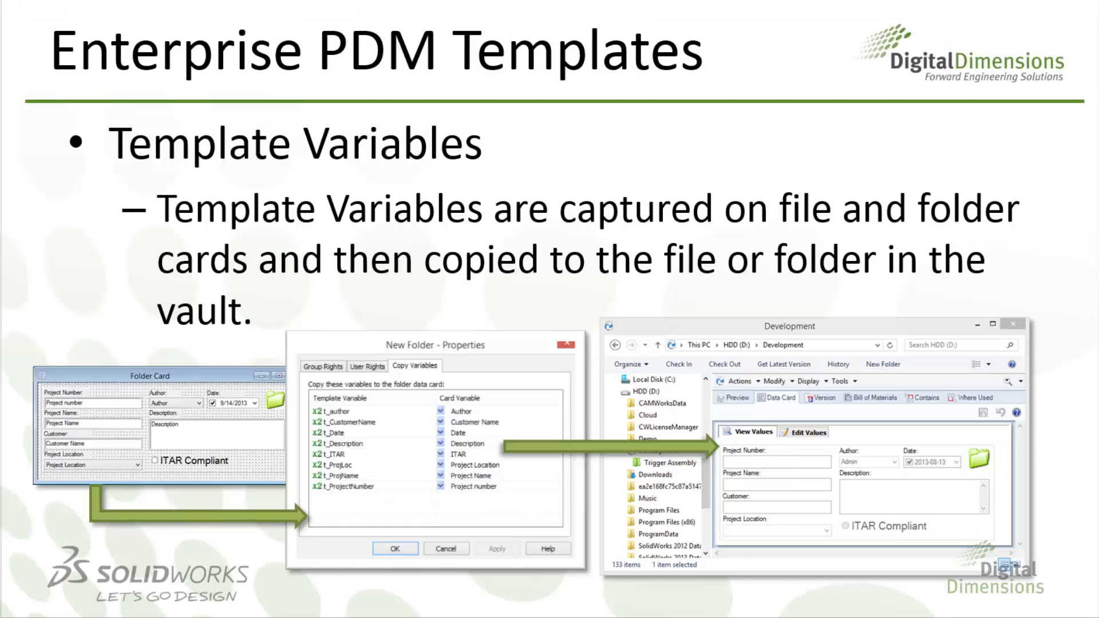
pyautogui.press('Right')
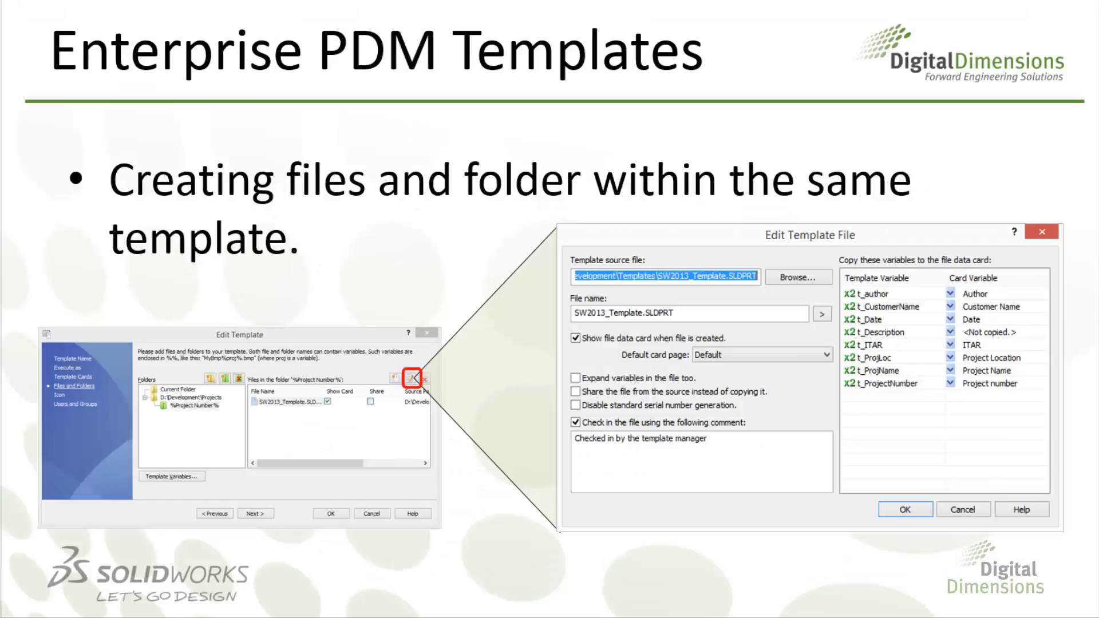